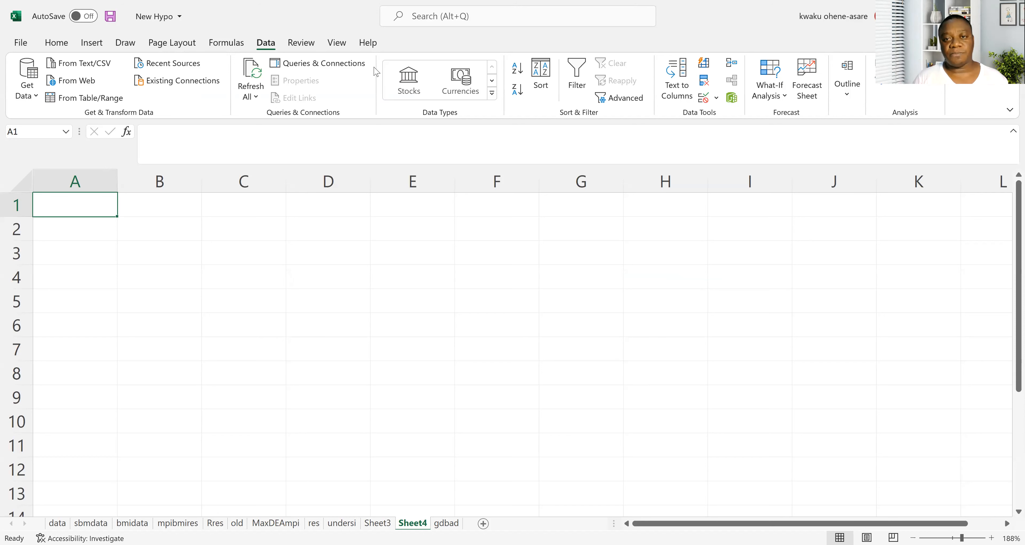
# Enter the label FMGL in cell A1 of Sheet4.
pyautogui.hotkey('alt', 'Tab')
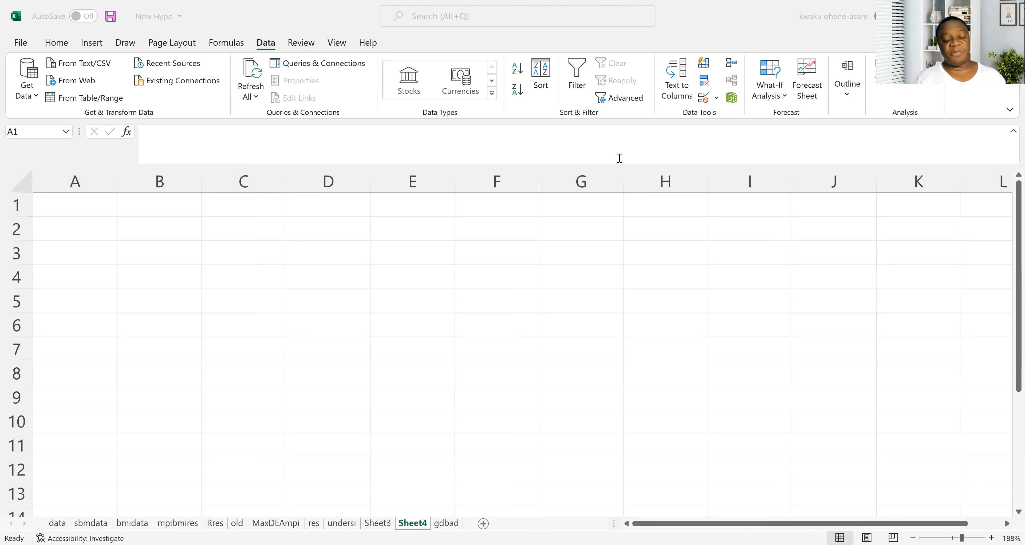
pyautogui.click(83, 202)
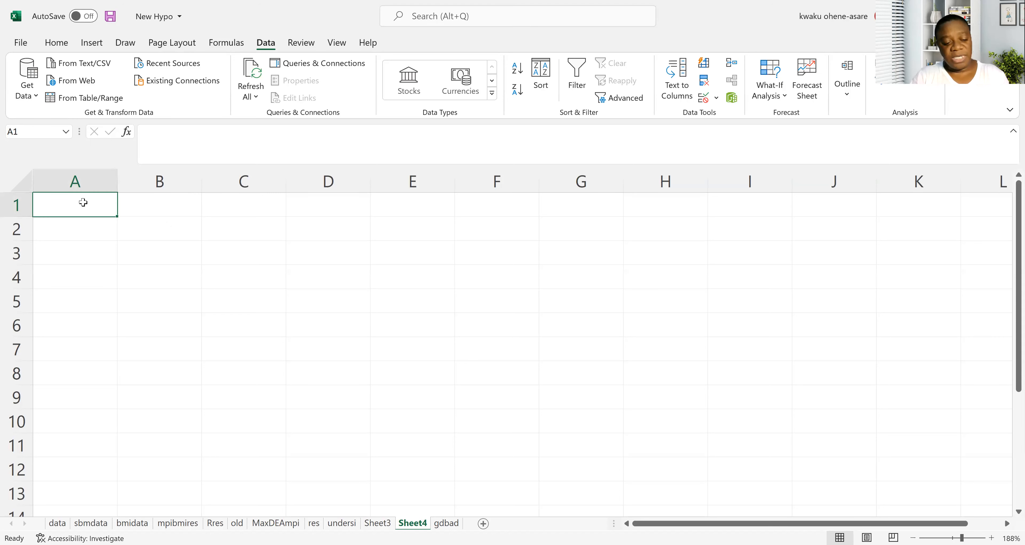
pyautogui.write('FMGL')
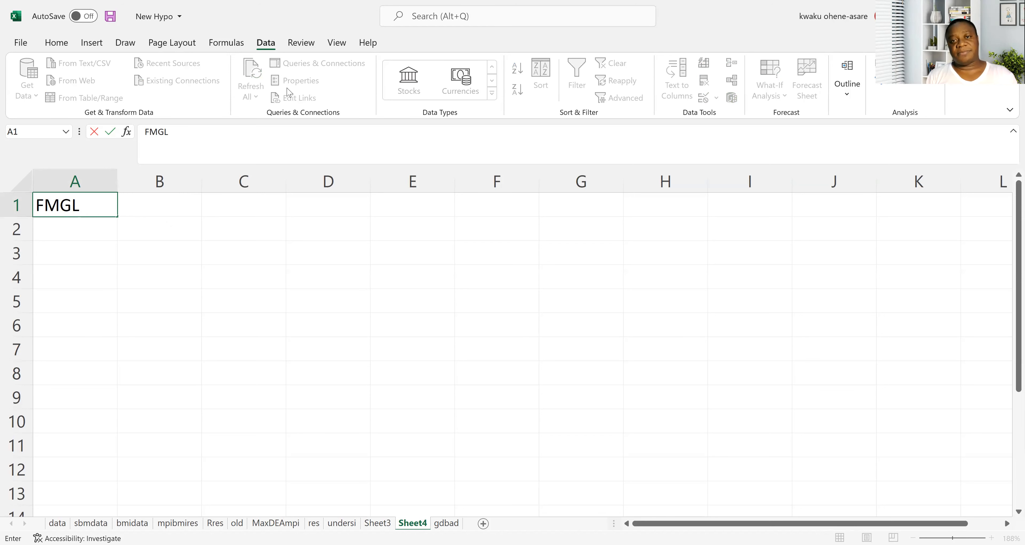
pyautogui.hotkey('alt', 'Tab')
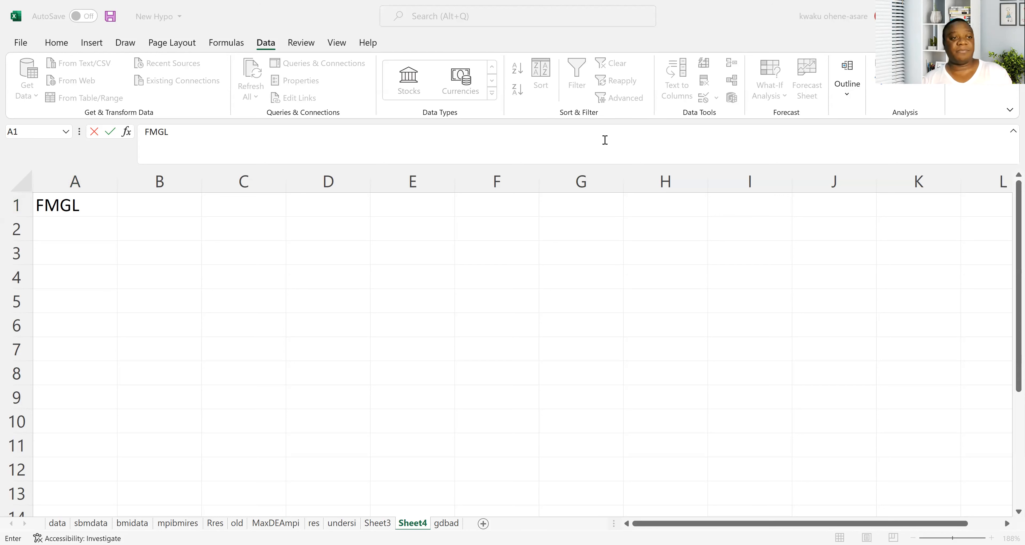
pyautogui.click(101, 225)
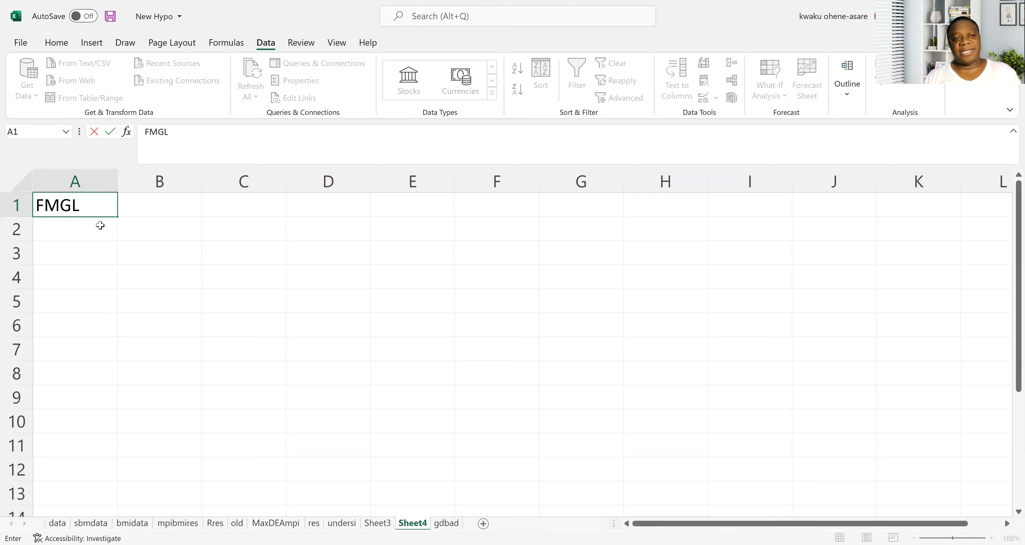
# Enter the column headings yogo, choco and Z in cells B1, C1 and D1.
pyautogui.click(179, 201)
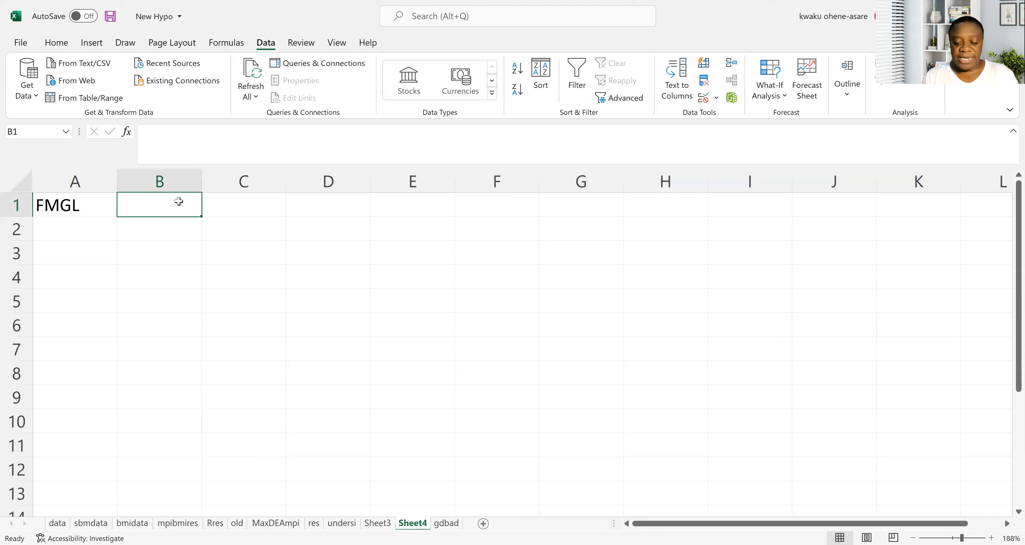
pyautogui.write('o')
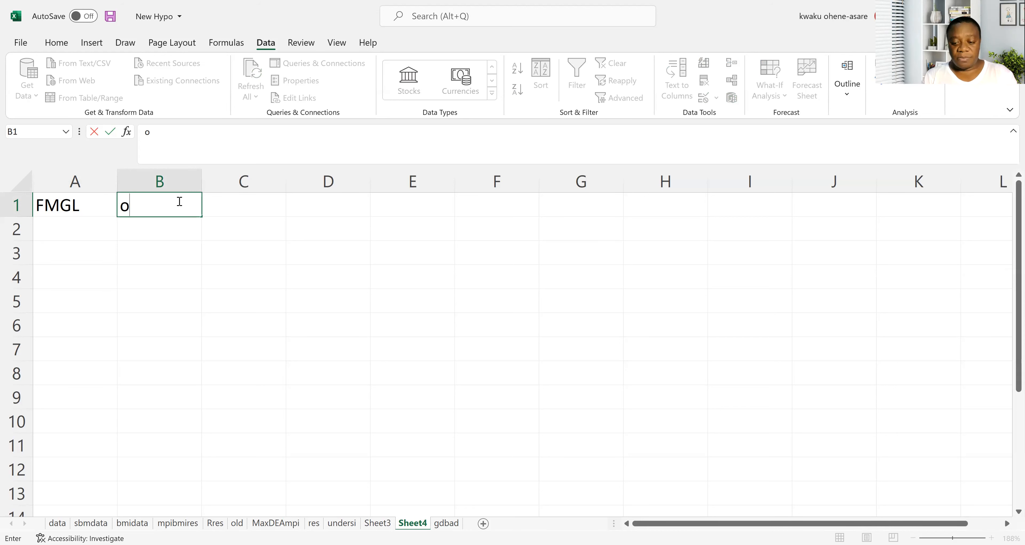
pyautogui.press('BackSpace')
pyautogui.write('yo')
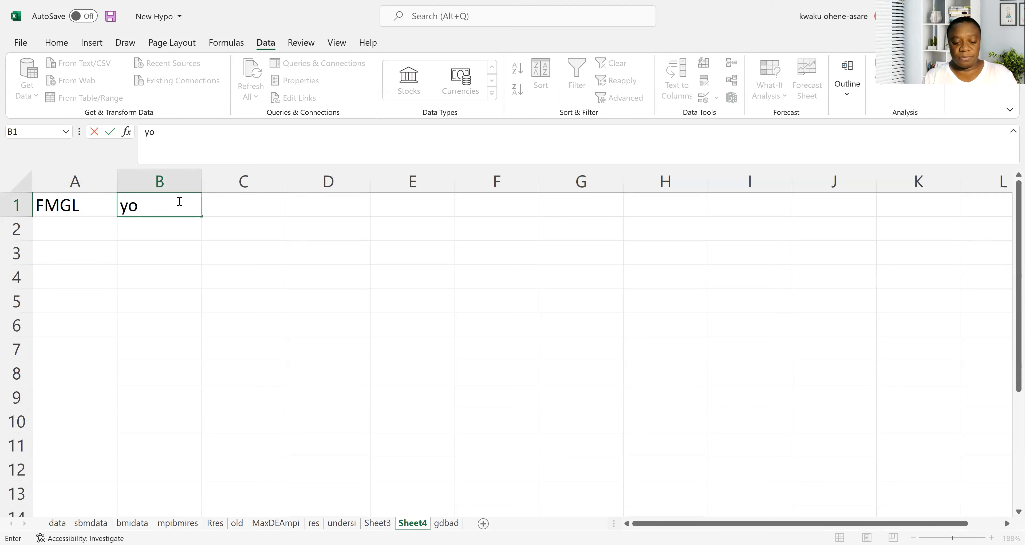
pyautogui.write('go')
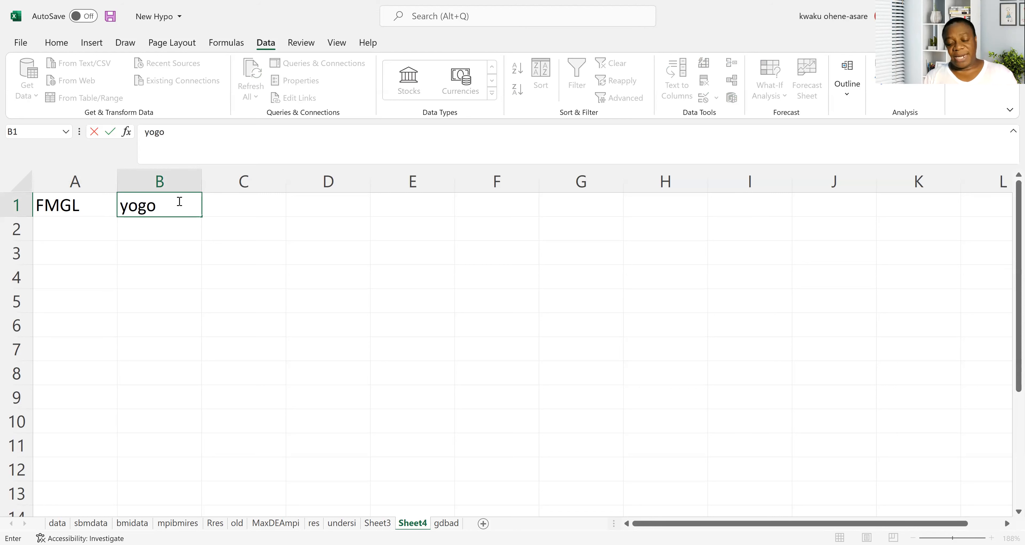
pyautogui.press('Tab')
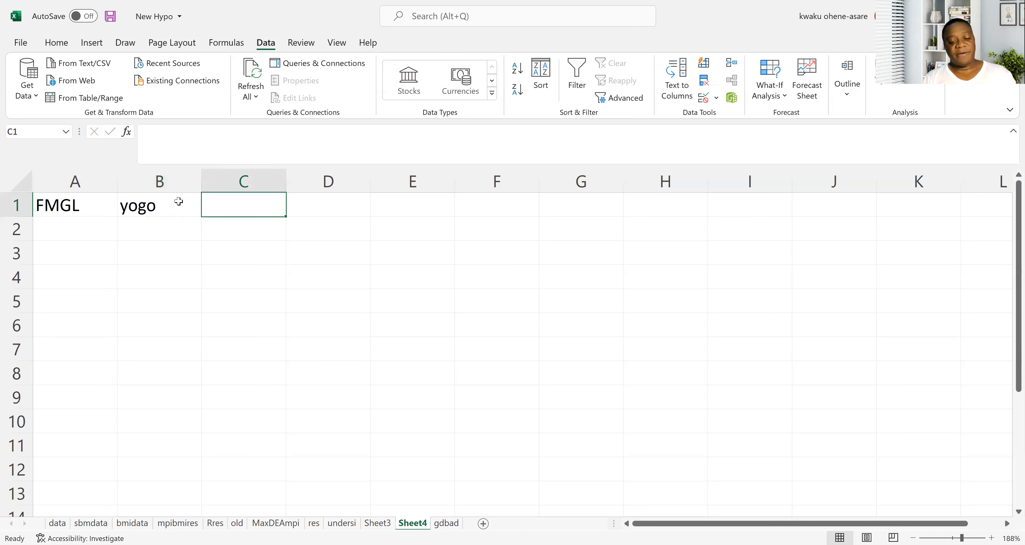
pyautogui.write('choco')
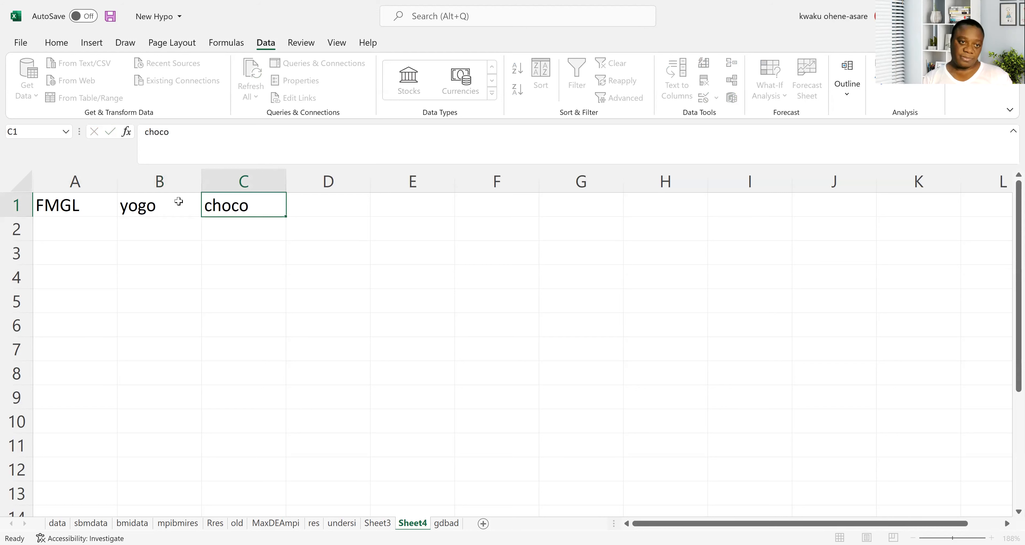
pyautogui.press('Return')
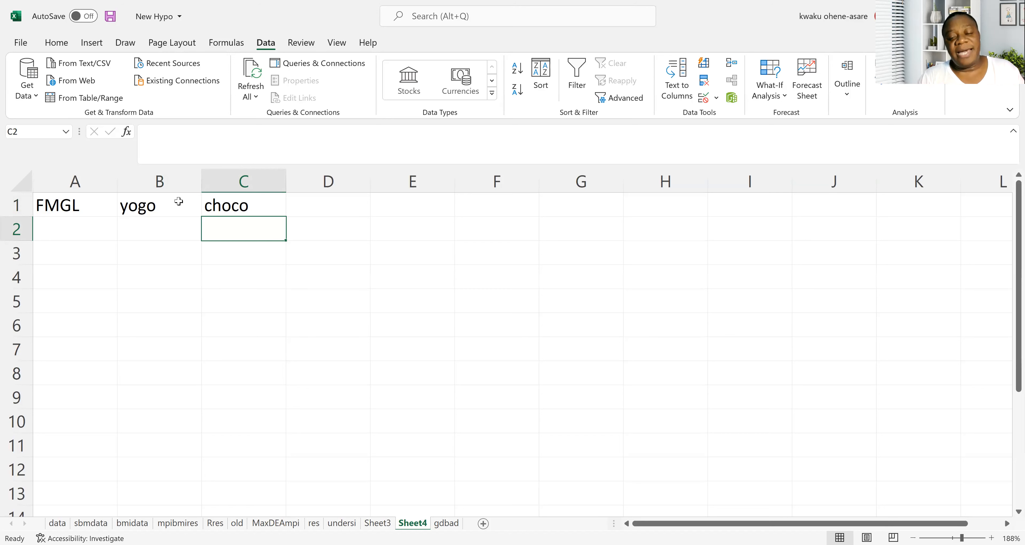
pyautogui.press('Up')
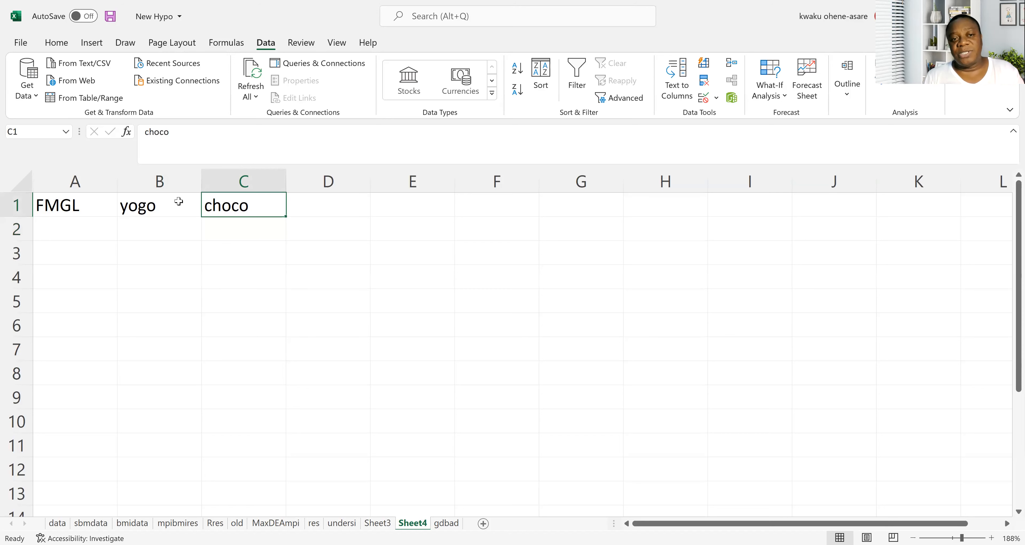
pyautogui.press('Right')
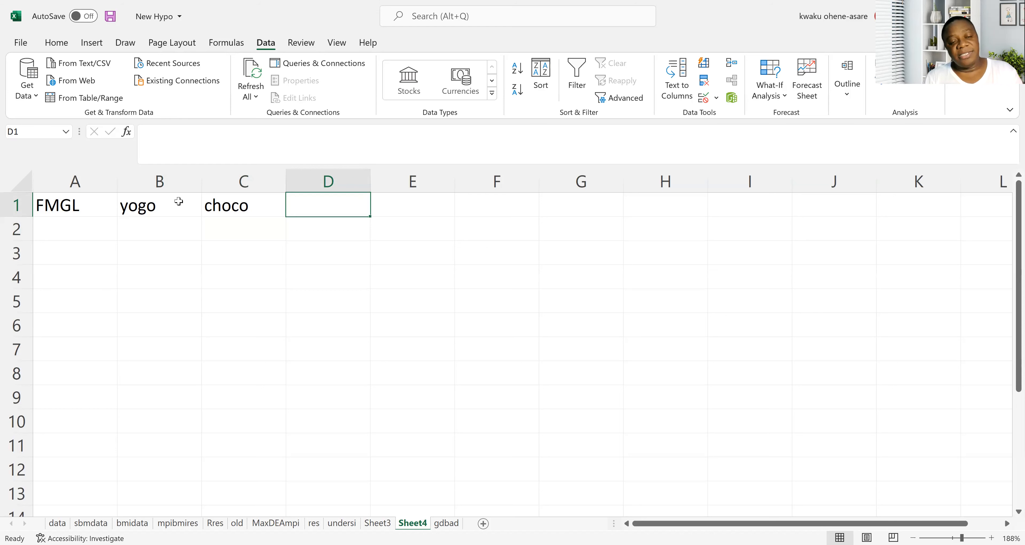
pyautogui.write('Z')
pyautogui.press('Return')
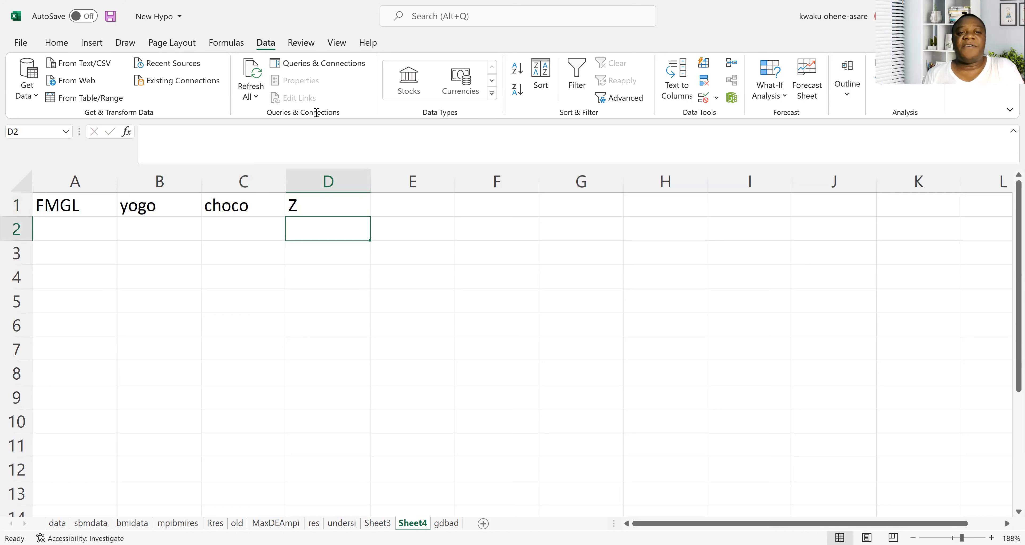
# Center the headings in cells A1:D1 horizontally.
pyautogui.hotkey('alt', 'Tab')
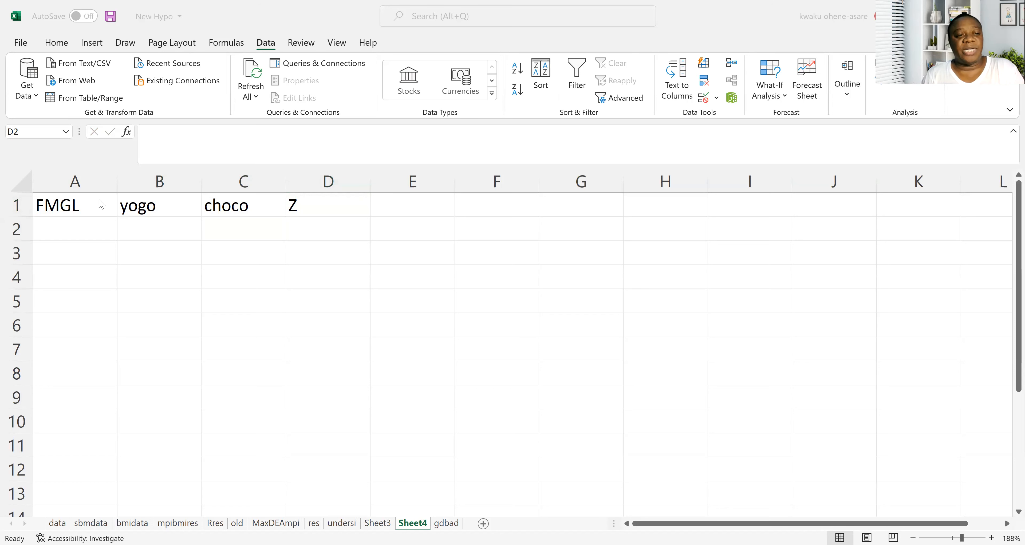
pyautogui.hotkey('alt', 'Tab')
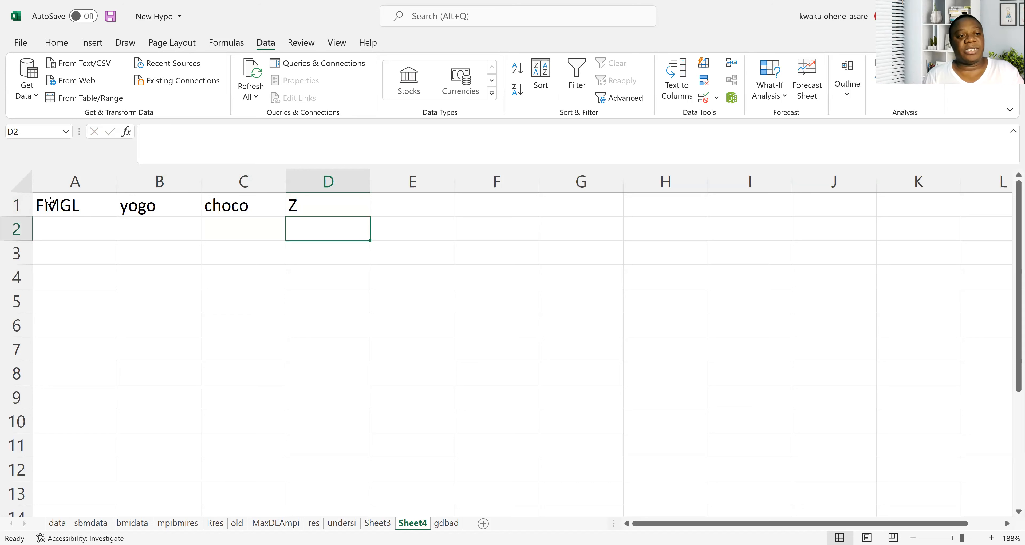
pyautogui.moveTo(49, 200); pyautogui.dragTo(294, 205)
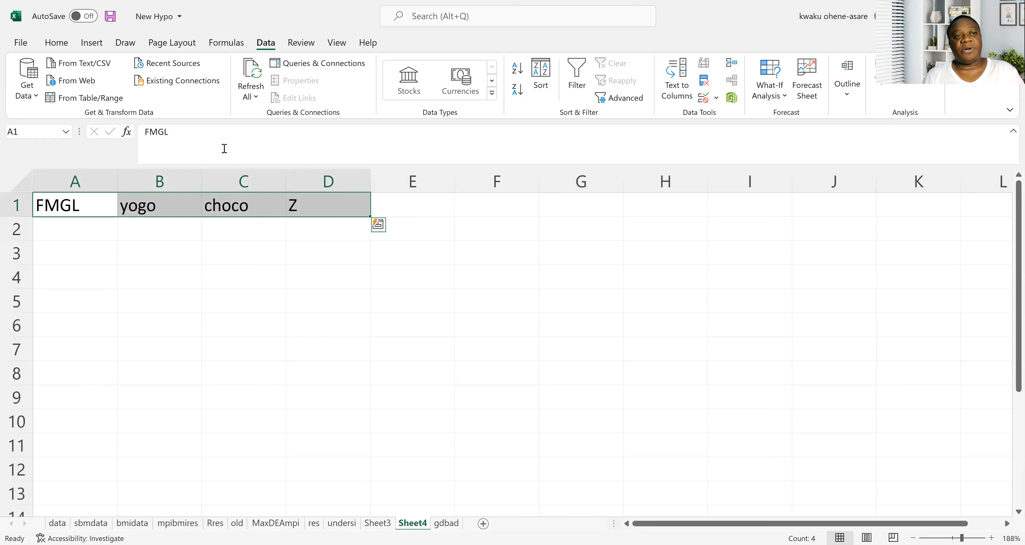
pyautogui.click(56, 42)
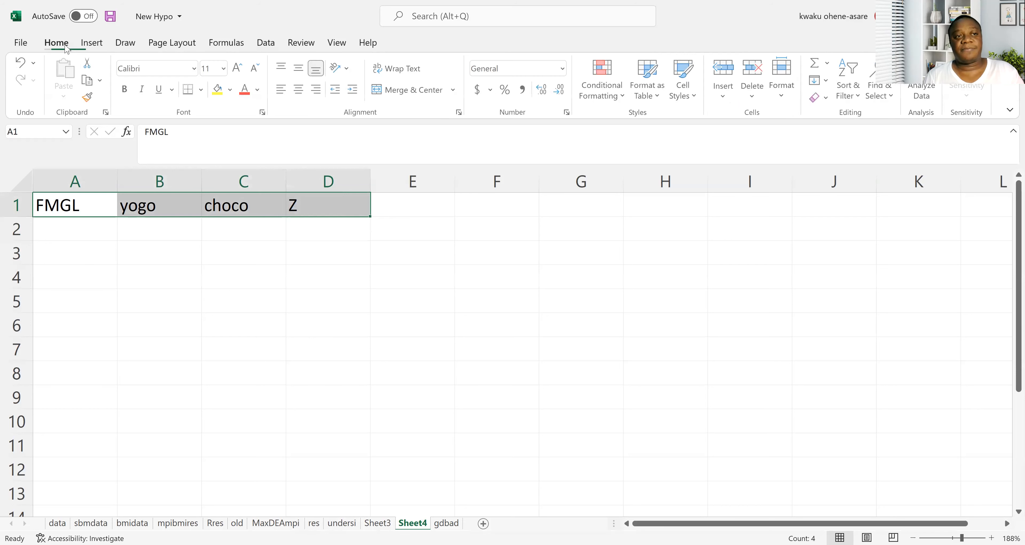
pyautogui.click(299, 89)
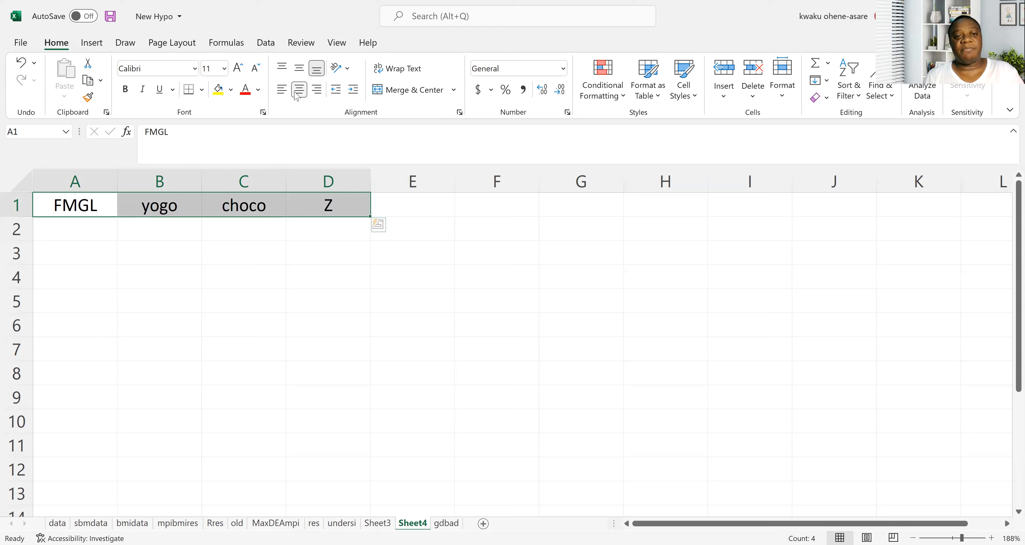
# Enter the row label DV in cell A2, below the FMGL label.
pyautogui.click(101, 225)
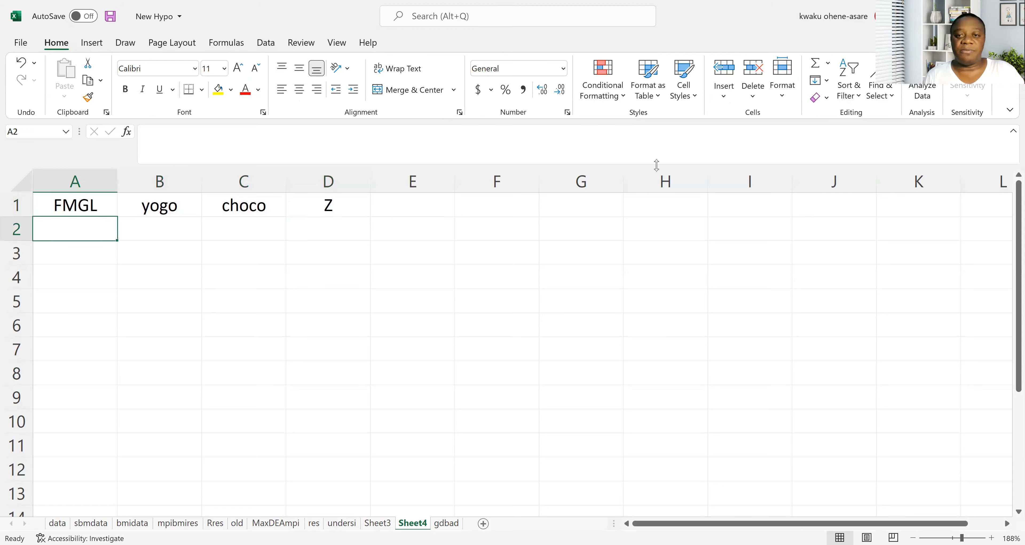
pyautogui.click(77, 225)
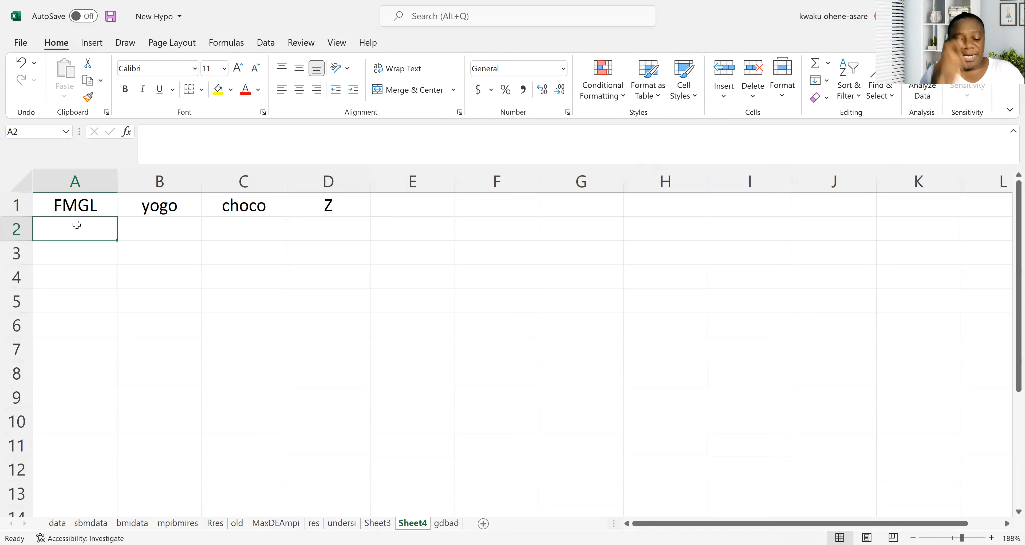
pyautogui.write('DV')
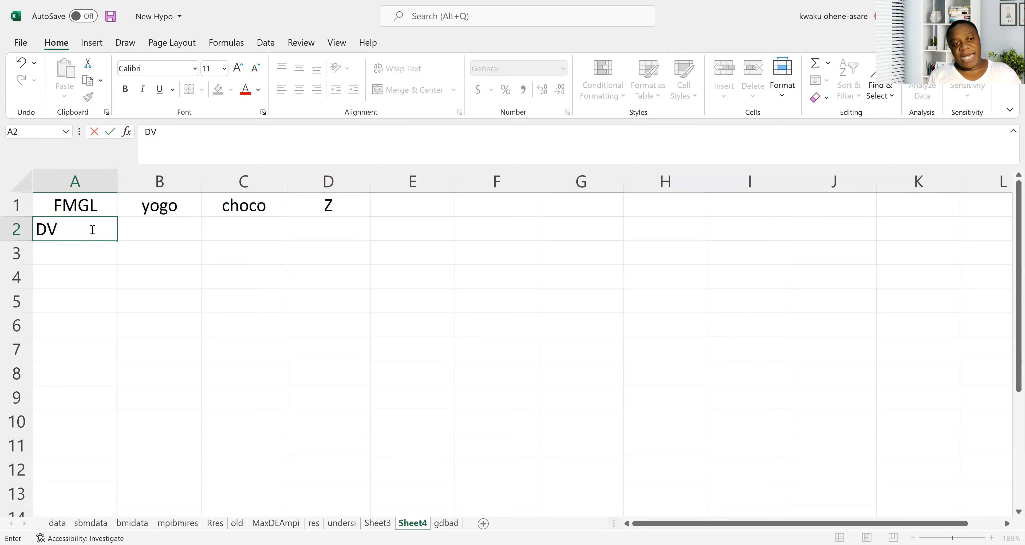
pyautogui.click(138, 233)
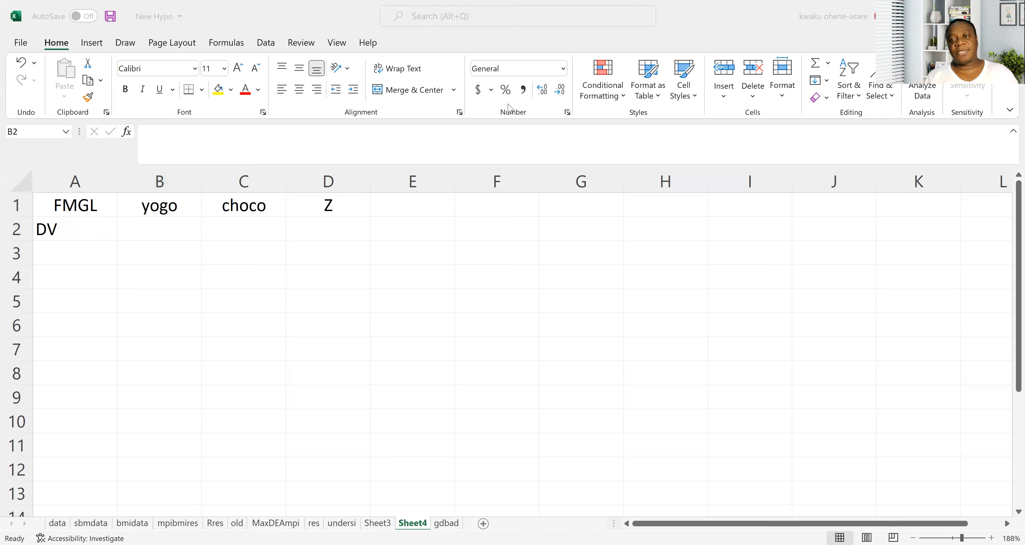
pyautogui.click(851, 102)
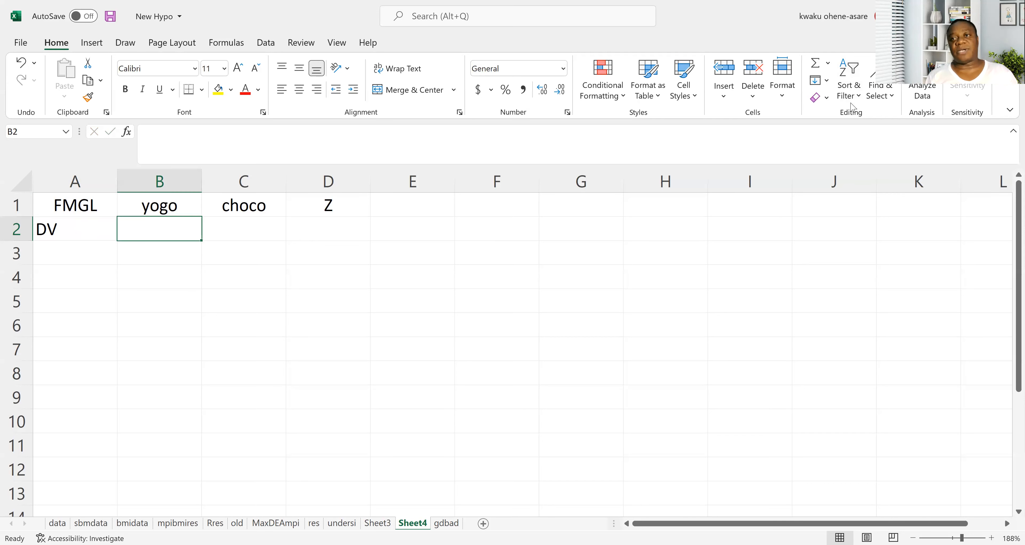
pyautogui.hotkey('alt', 'Tab')
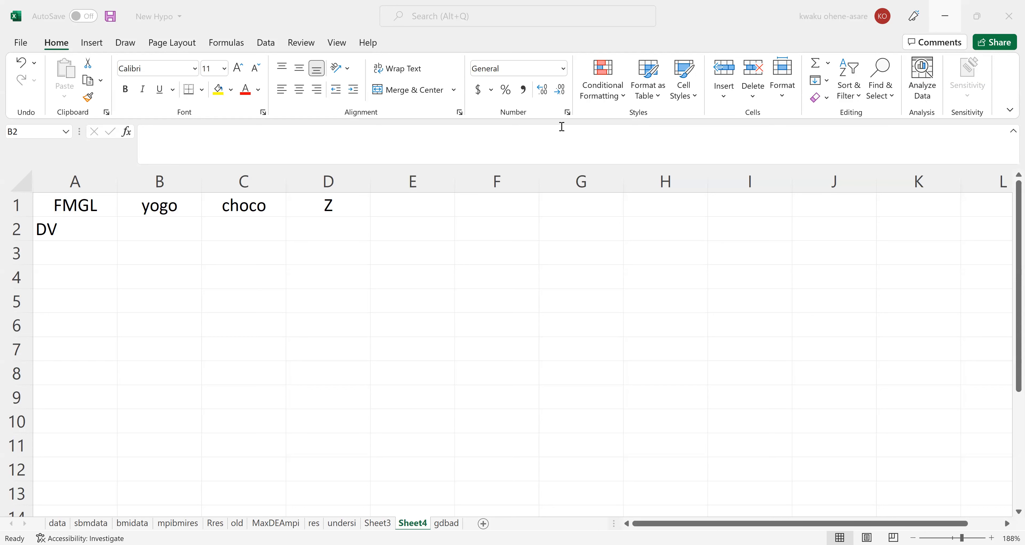
# Set the DV values for yogo and choco to 0 in cells B2 and C2.
pyautogui.click(165, 225)
pyautogui.write('0')
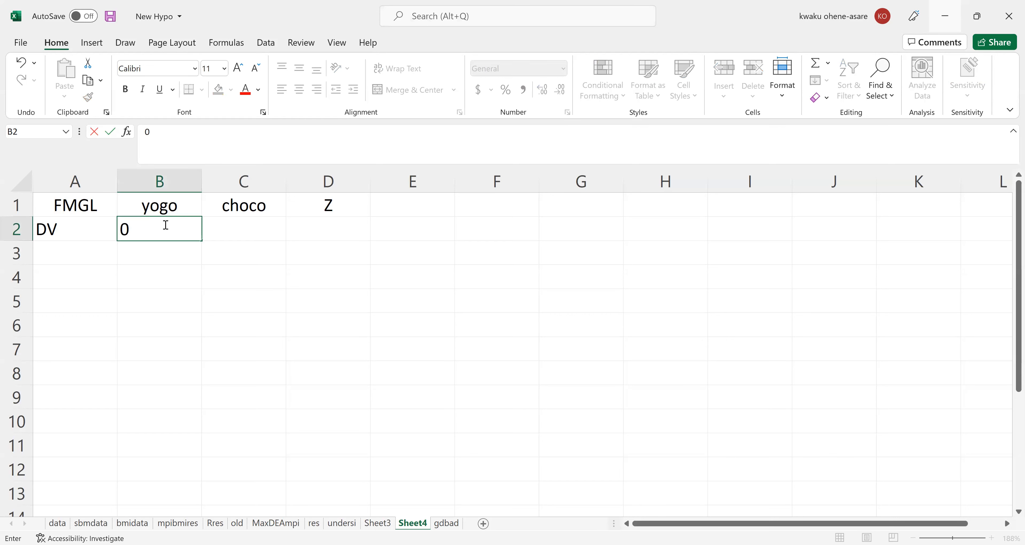
pyautogui.press('Tab')
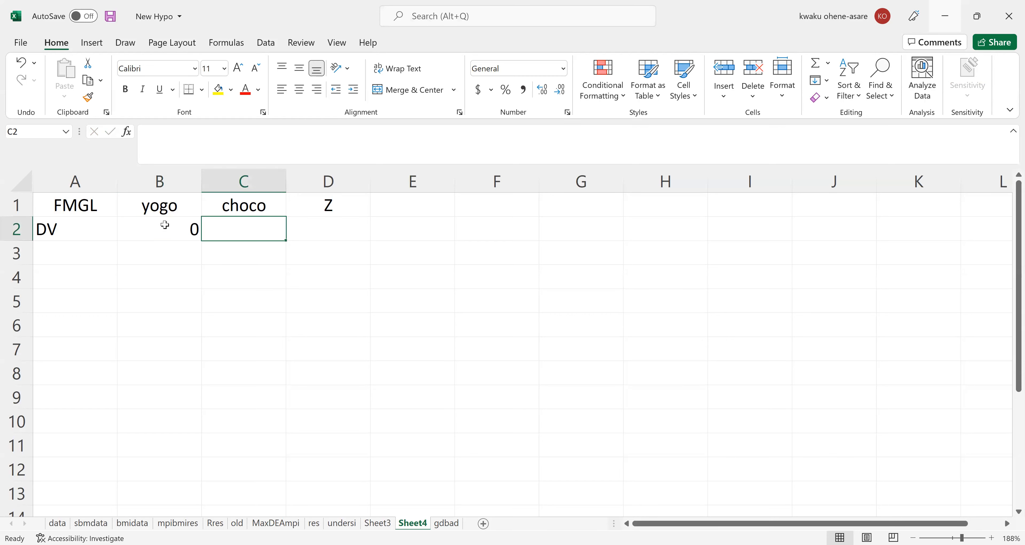
pyautogui.write('0')
pyautogui.press('Return')
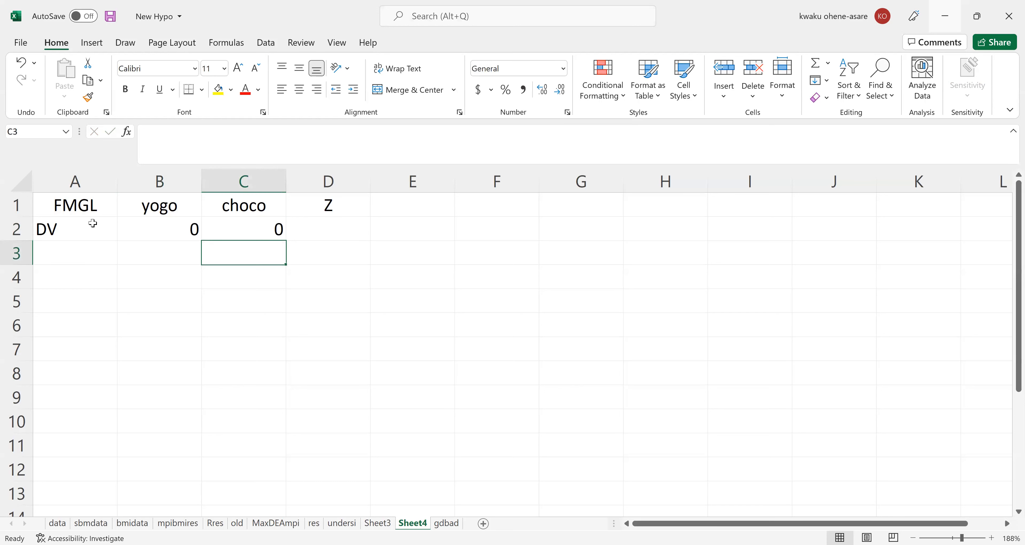
# Center the contents of all cells in the sheet horizontally.
pyautogui.click(20, 181)
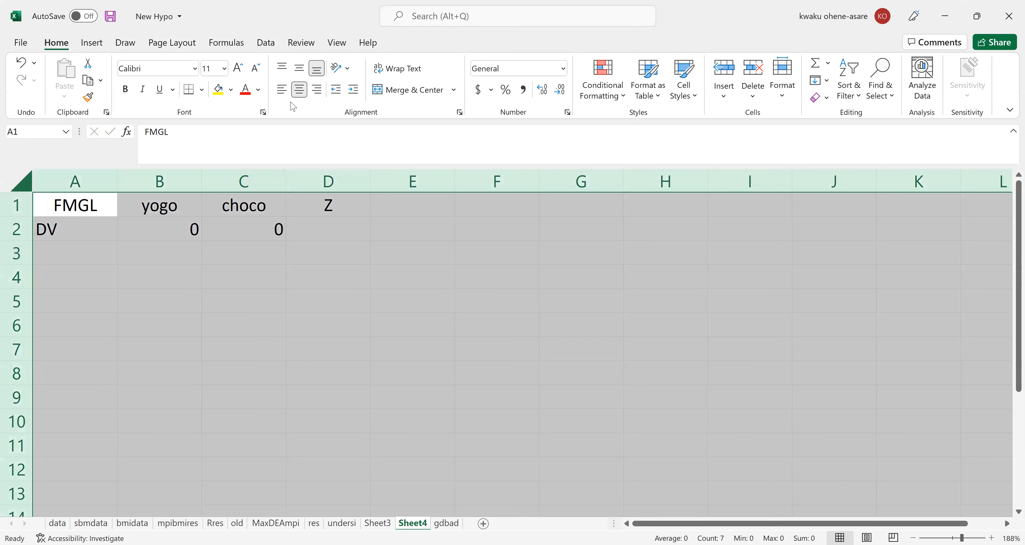
pyautogui.click(299, 89)
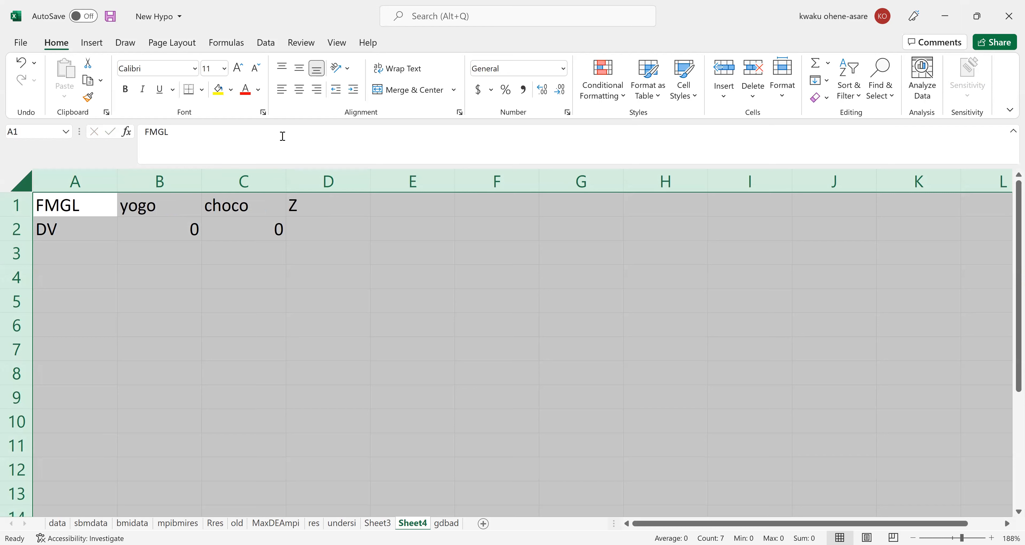
pyautogui.click(299, 89)
pyautogui.click(222, 267)
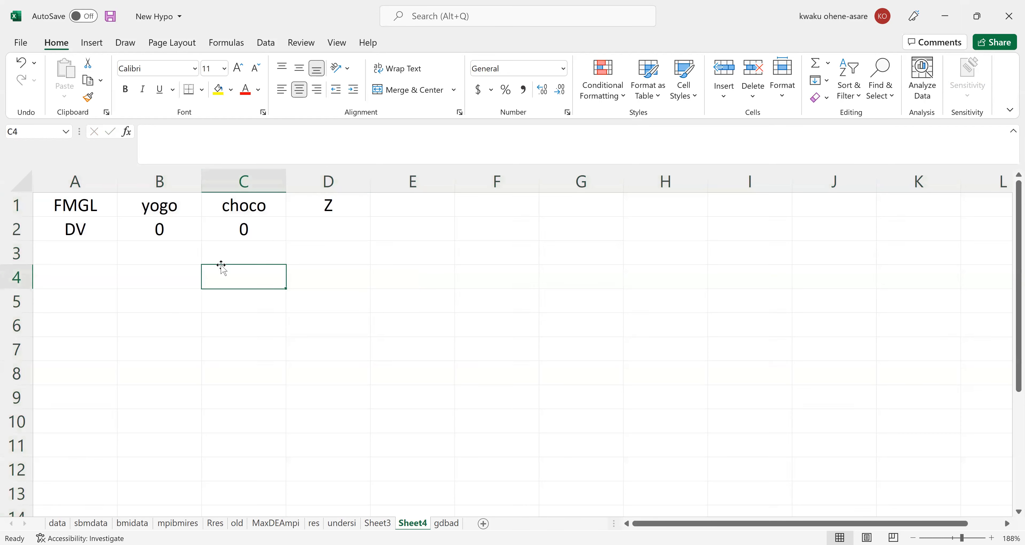
# Enter the row label coeff in cell A3, below the DV label.
pyautogui.click(235, 232)
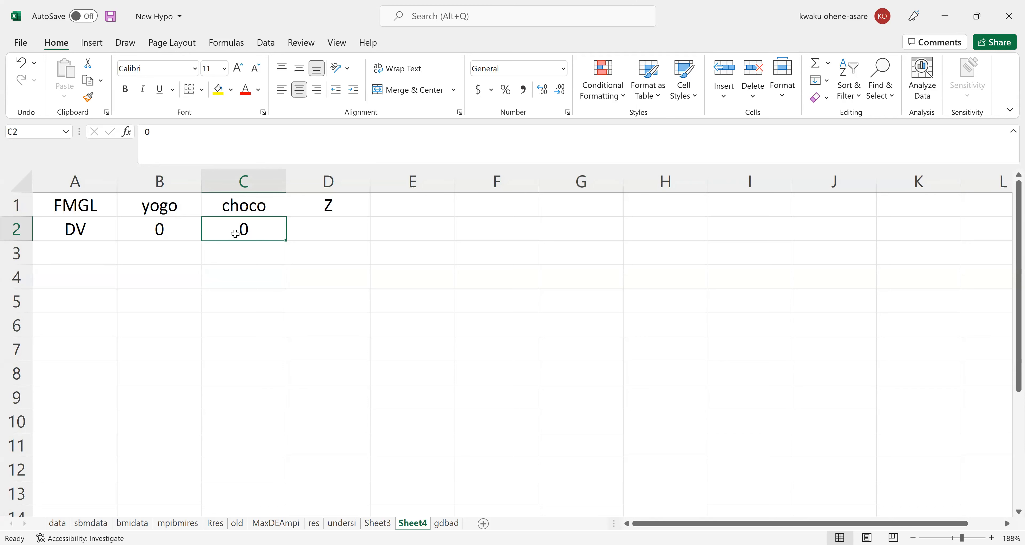
pyautogui.click(88, 250)
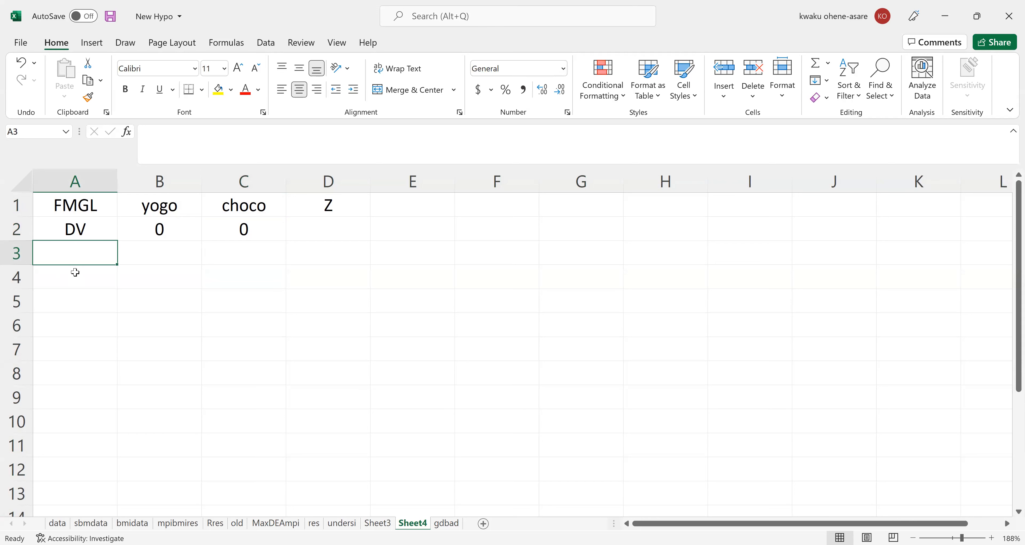
pyautogui.write('coeff')
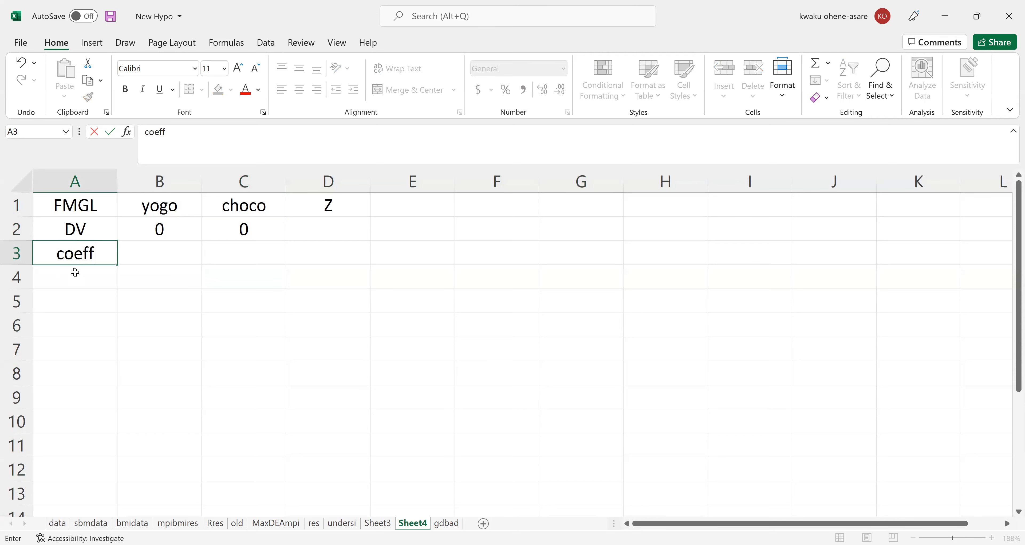
pyautogui.press('Return')
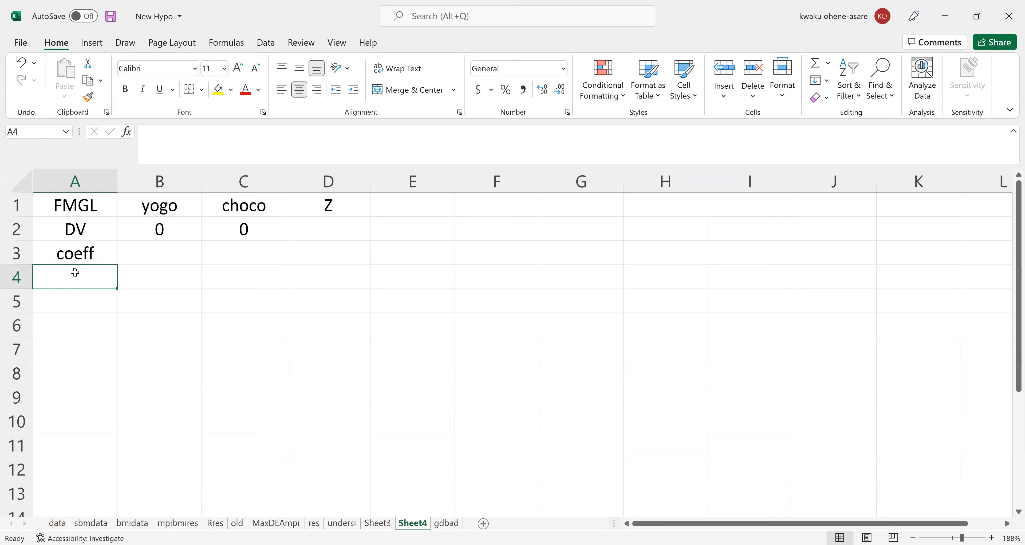
pyautogui.click(88, 252)
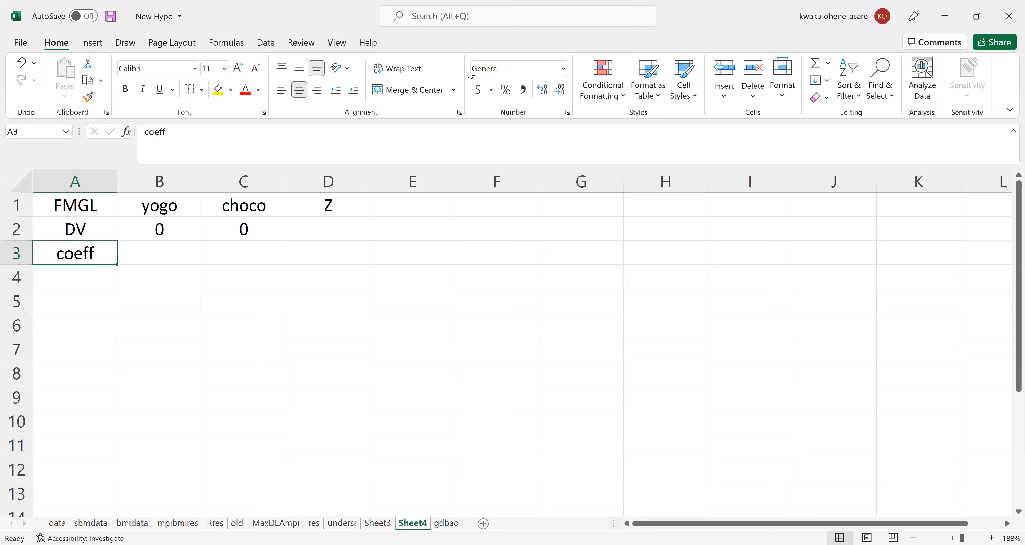
# Enter the coefficients 40 for yogo in B3 and 50 for choco in C3, and fill cell D3 with yellow.
pyautogui.hotkey('alt', 'Tab')
pyautogui.click(155, 252)
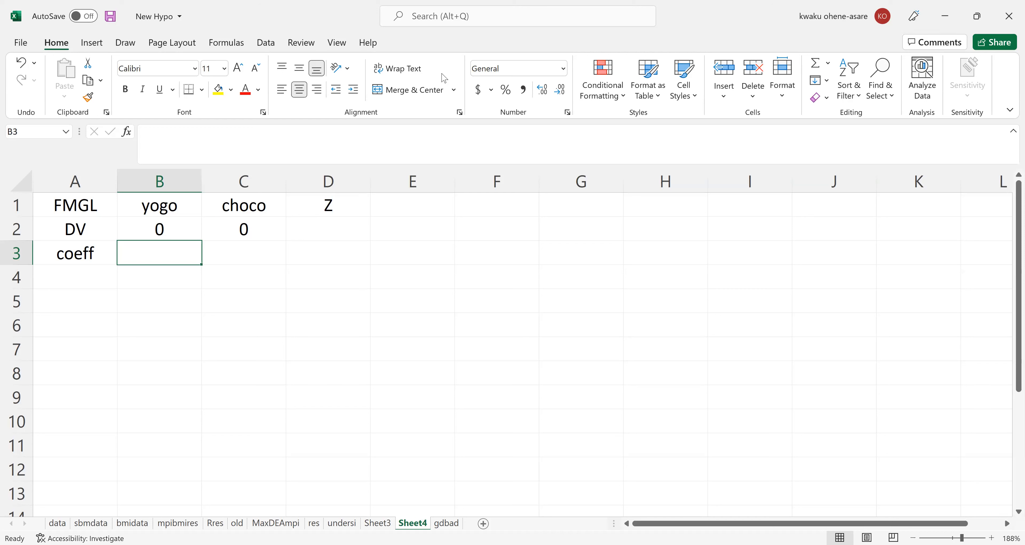
pyautogui.hotkey('alt', 'Tab')
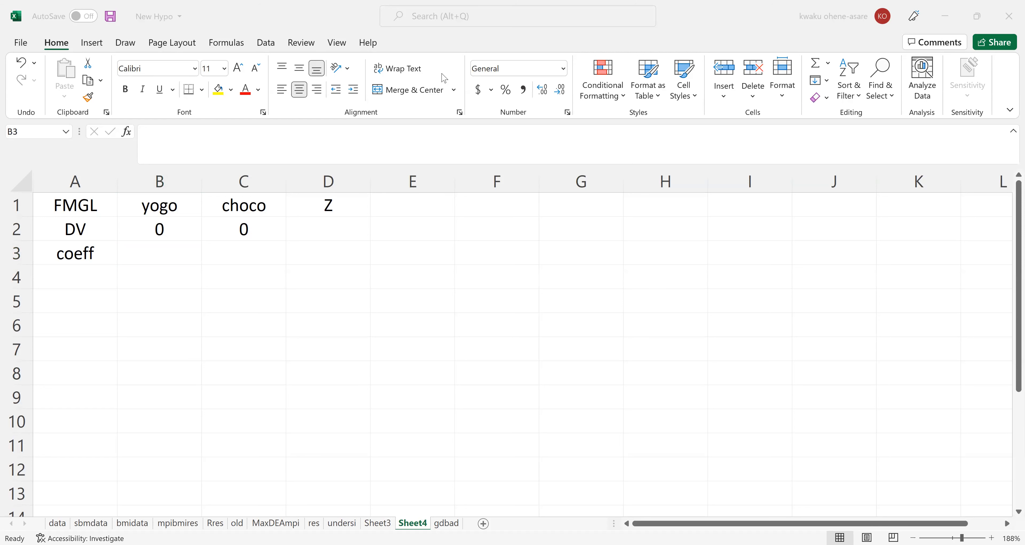
pyautogui.click(158, 253)
pyautogui.write('40')
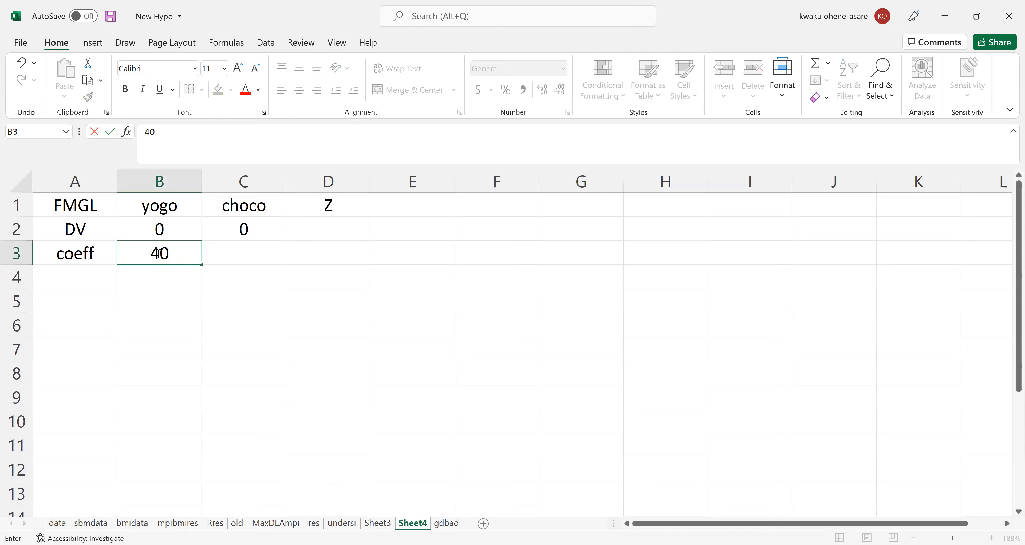
pyautogui.press('Tab')
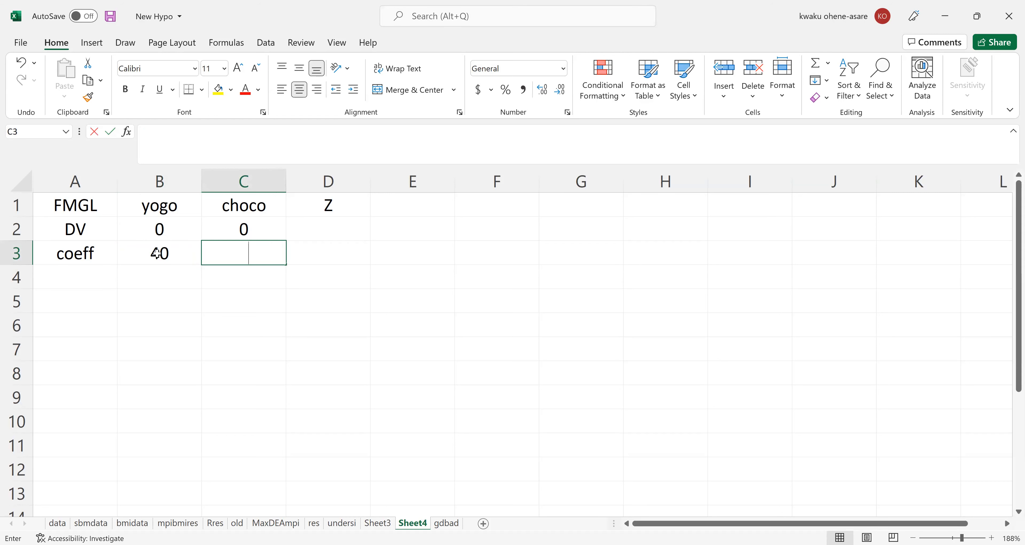
pyautogui.write('50')
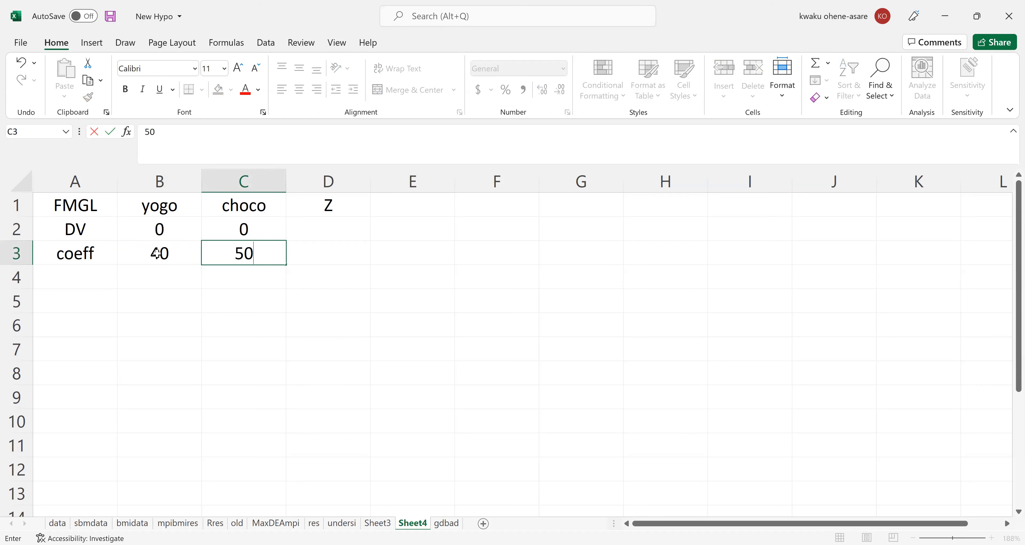
pyautogui.press('Tab')
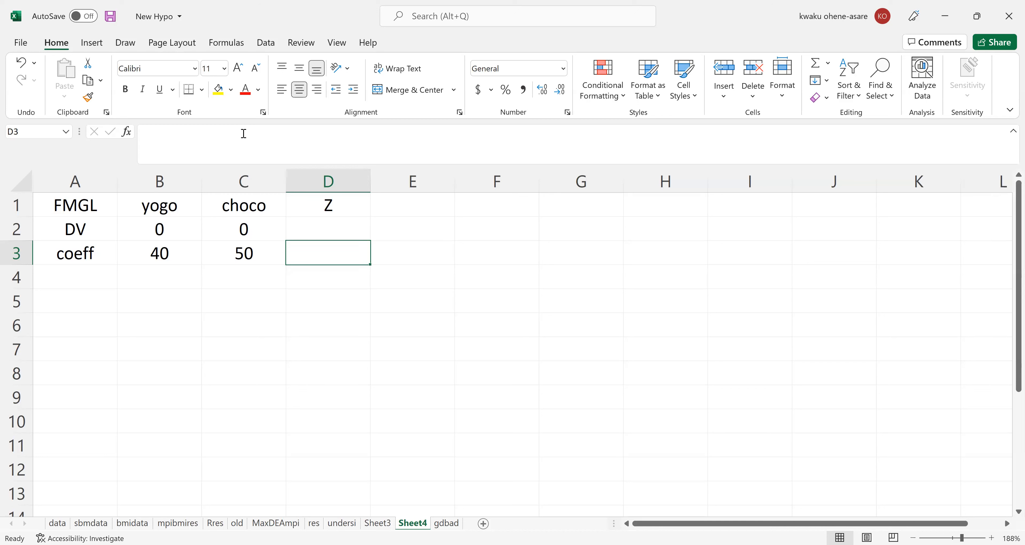
pyautogui.click(218, 91)
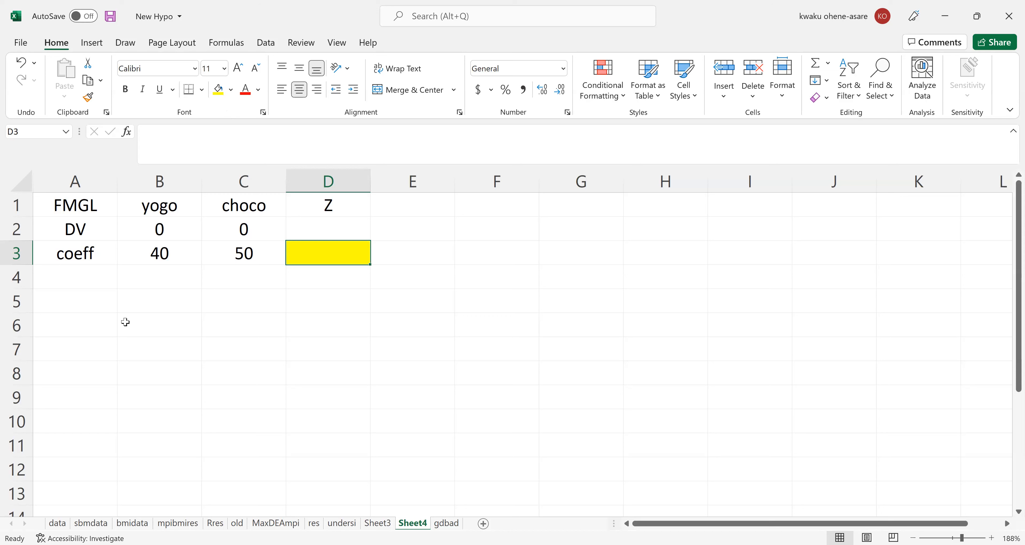
# Enter the row label constraints in cell A4, below the coeff label.
pyautogui.click(62, 274)
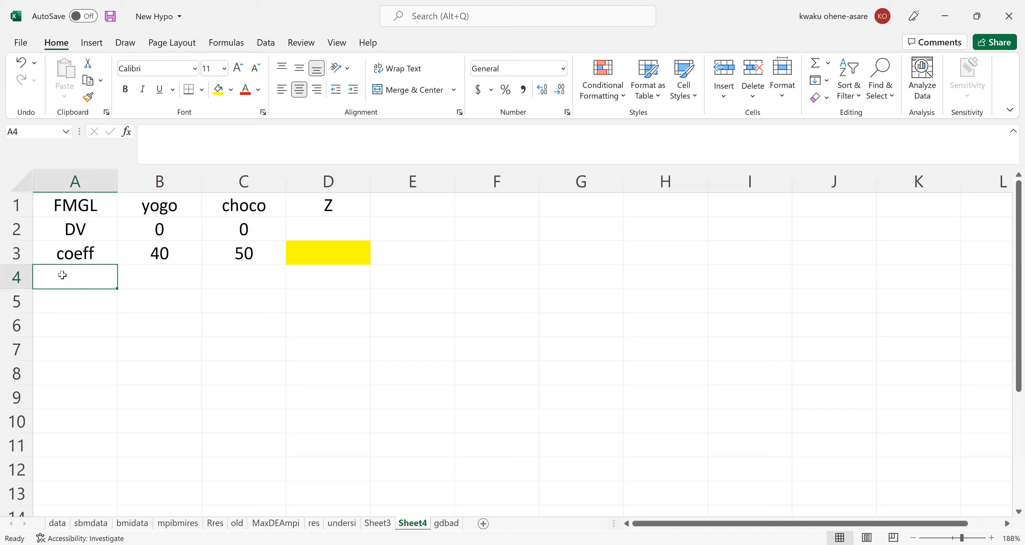
pyautogui.write('constraints')
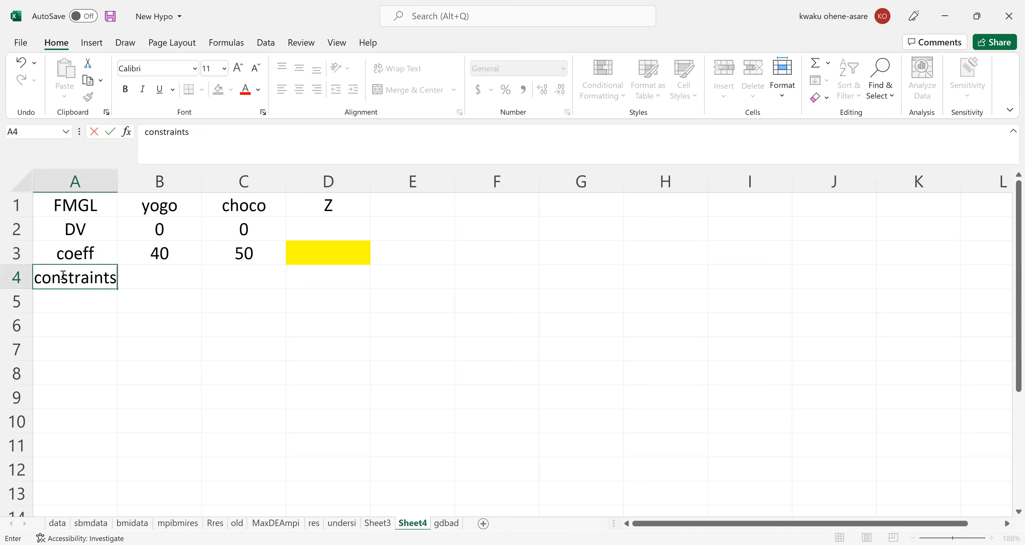
pyautogui.press('Return')
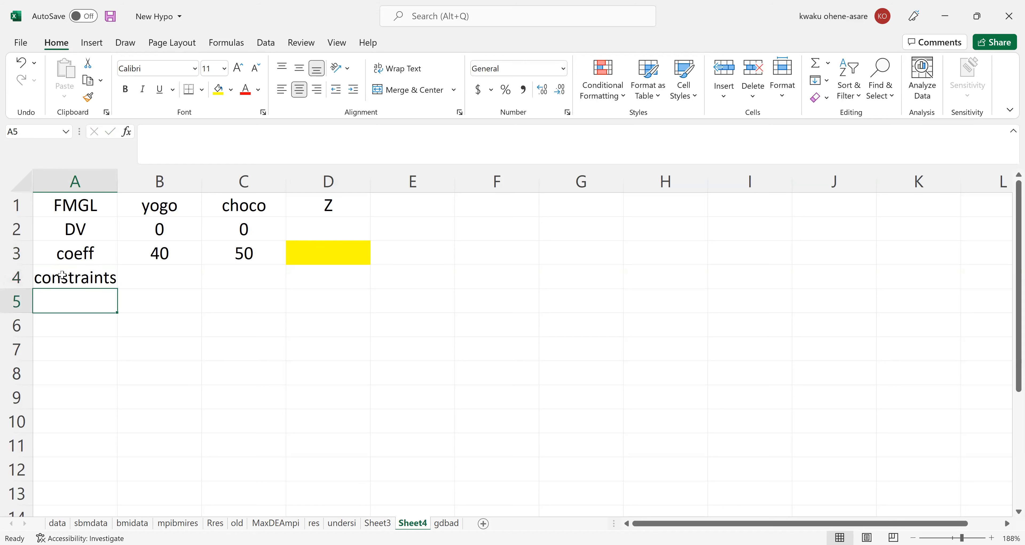
pyautogui.click(84, 278)
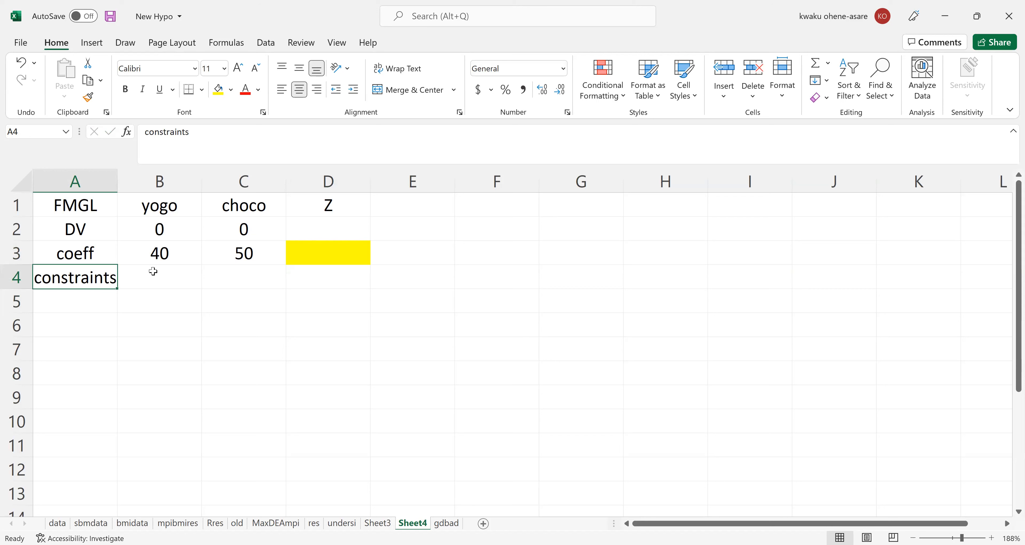
# Enter the heading usage in cell D4 of the constraints row.
pyautogui.click(327, 281)
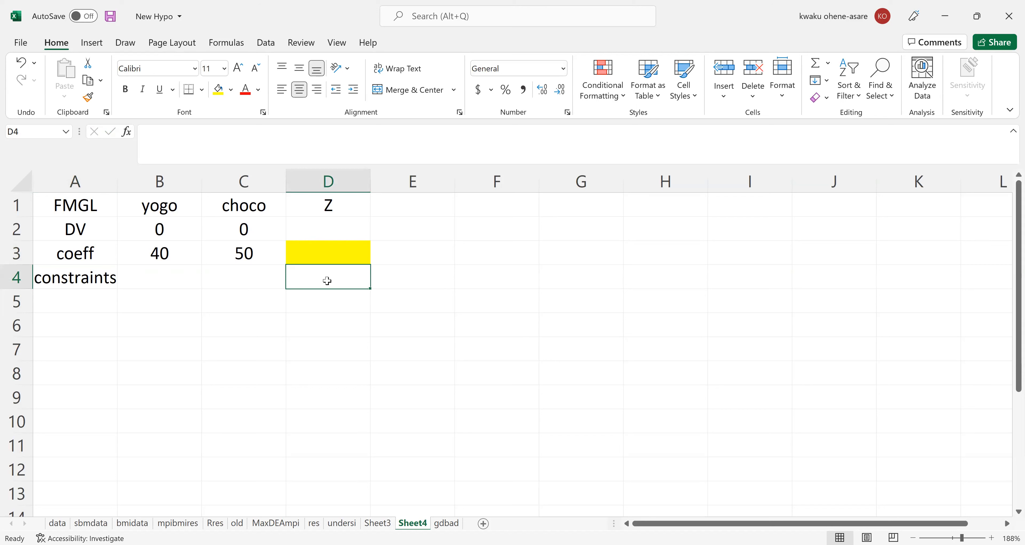
pyautogui.write('usa')
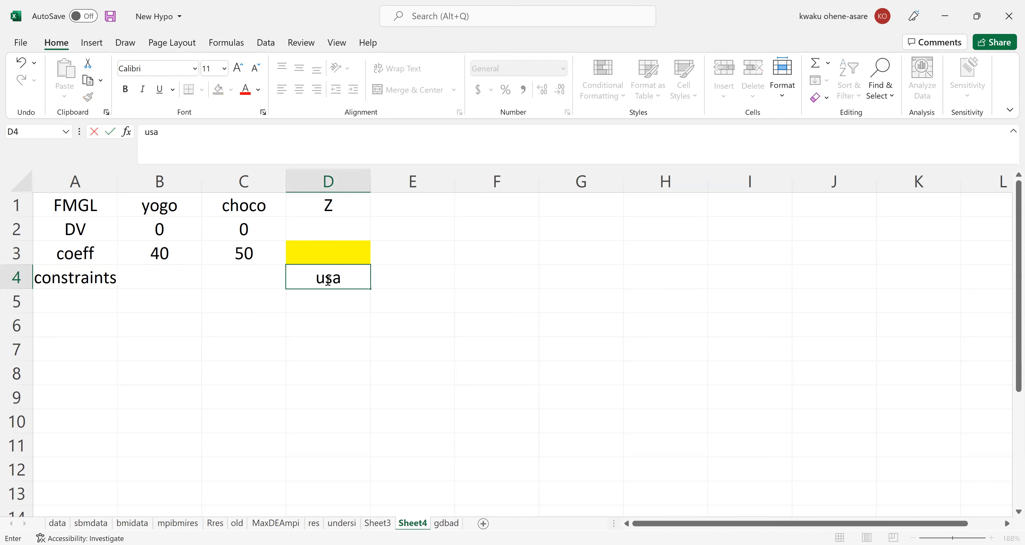
pyautogui.write('ge')
pyautogui.press('Tab')
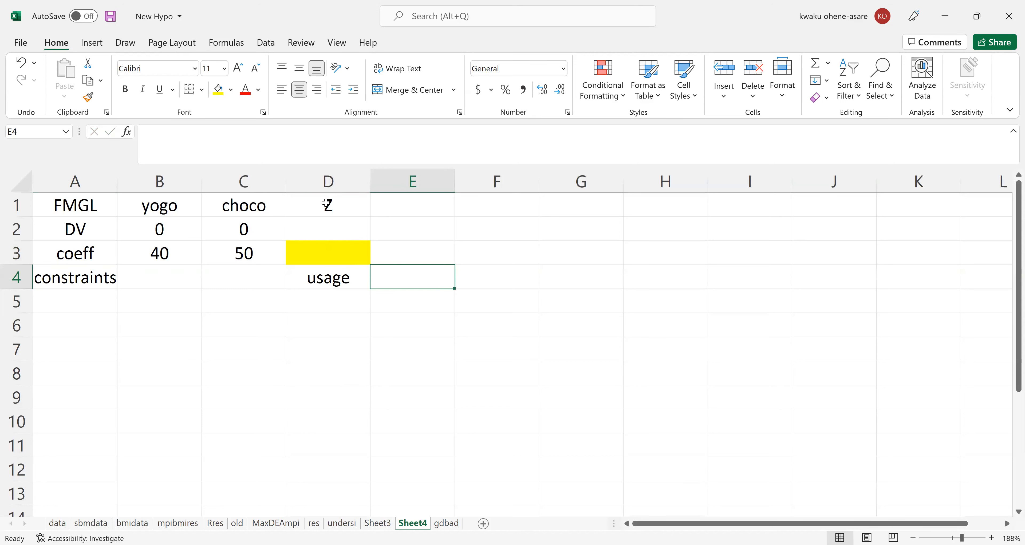
pyautogui.click(326, 277)
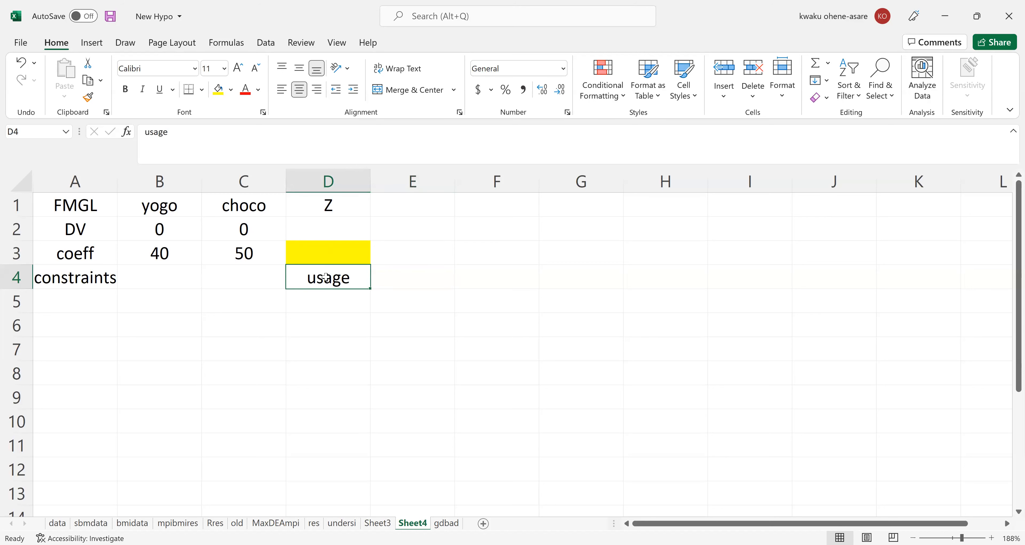
pyautogui.click(153, 279)
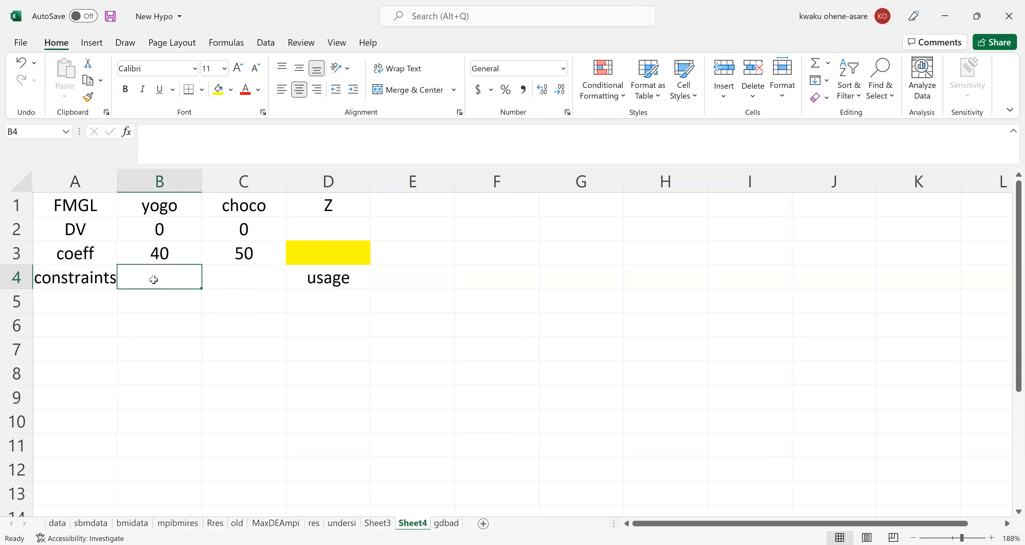
pyautogui.click(236, 284)
pyautogui.click(312, 285)
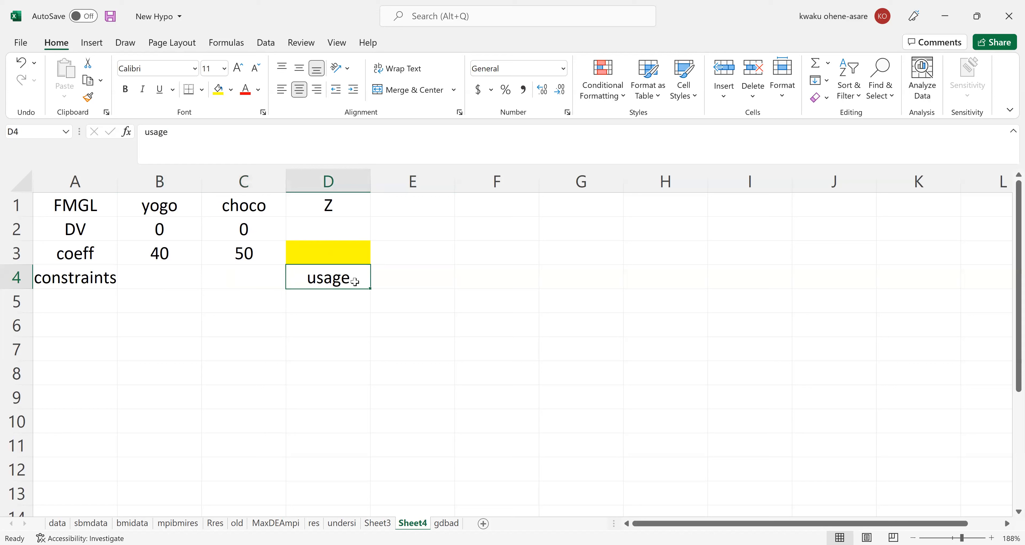
# Enter the headings sign in cell E4 and available in cell F4, beside the usage heading.
pyautogui.click(412, 279)
pyautogui.write('sign')
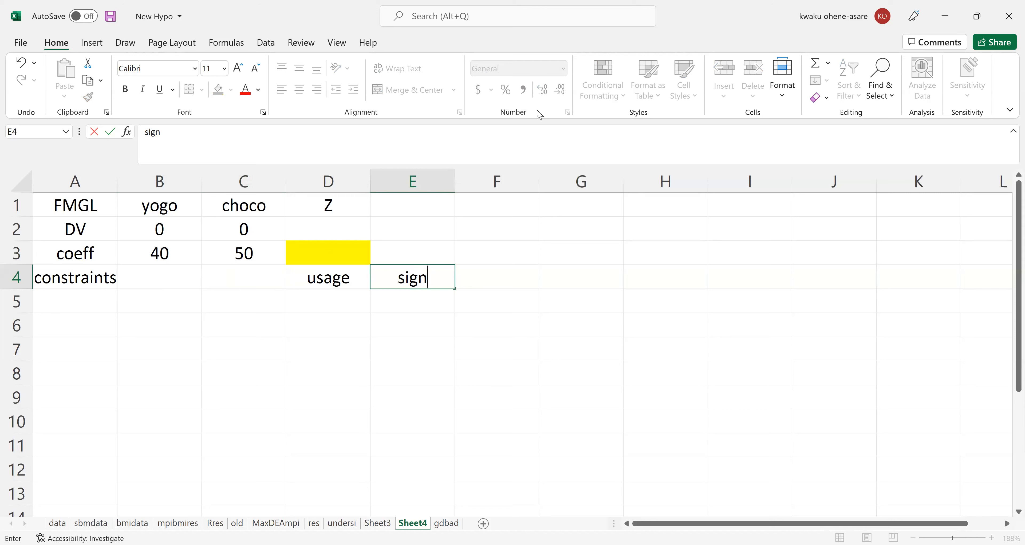
pyautogui.hotkey('alt', 'Tab')
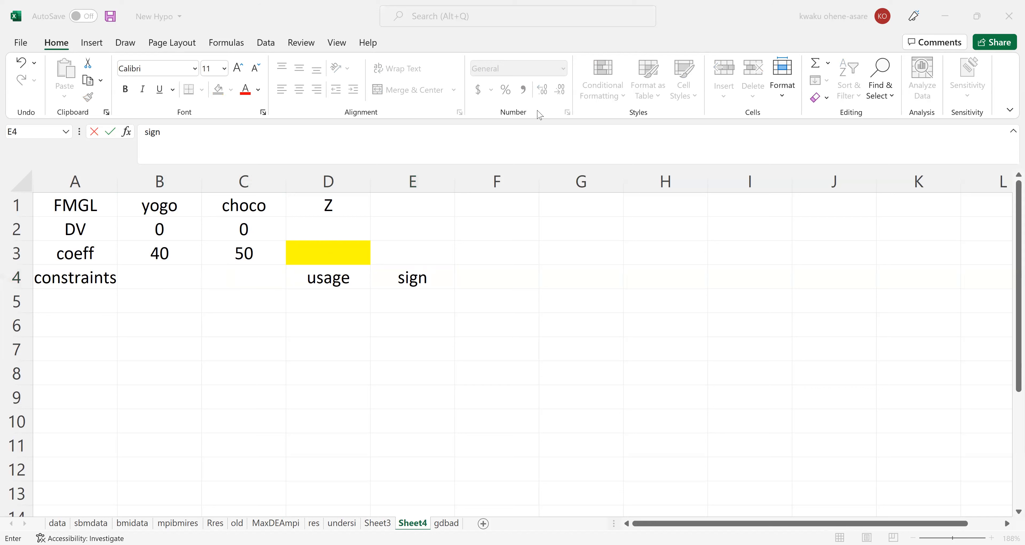
pyautogui.click(484, 277)
pyautogui.write('avai')
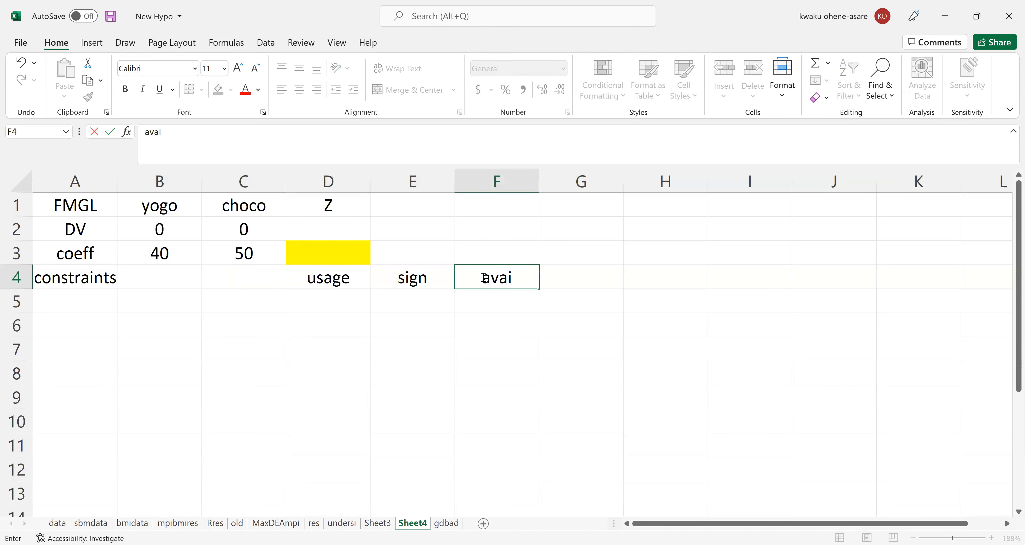
pyautogui.write('lable')
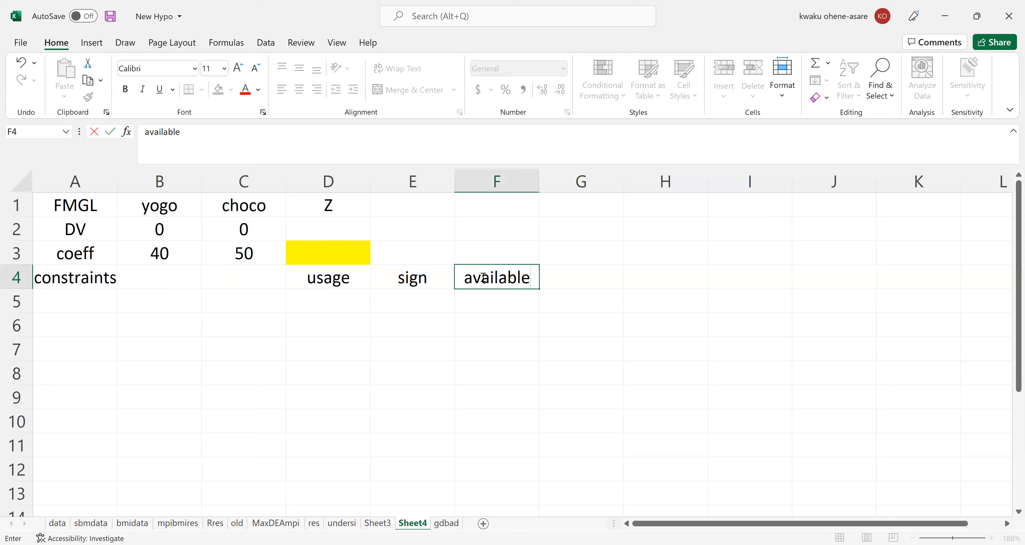
pyautogui.click(338, 282)
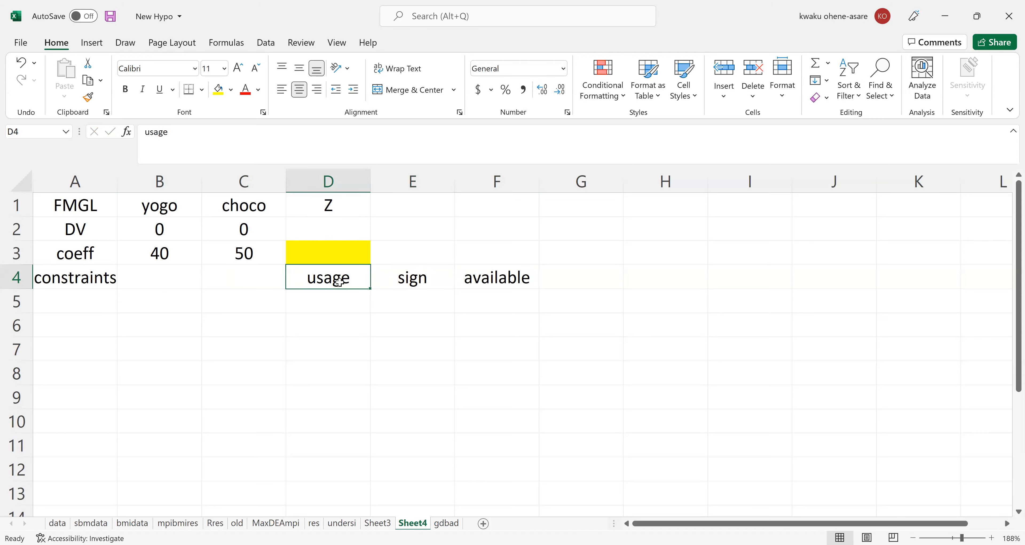
pyautogui.click(512, 283)
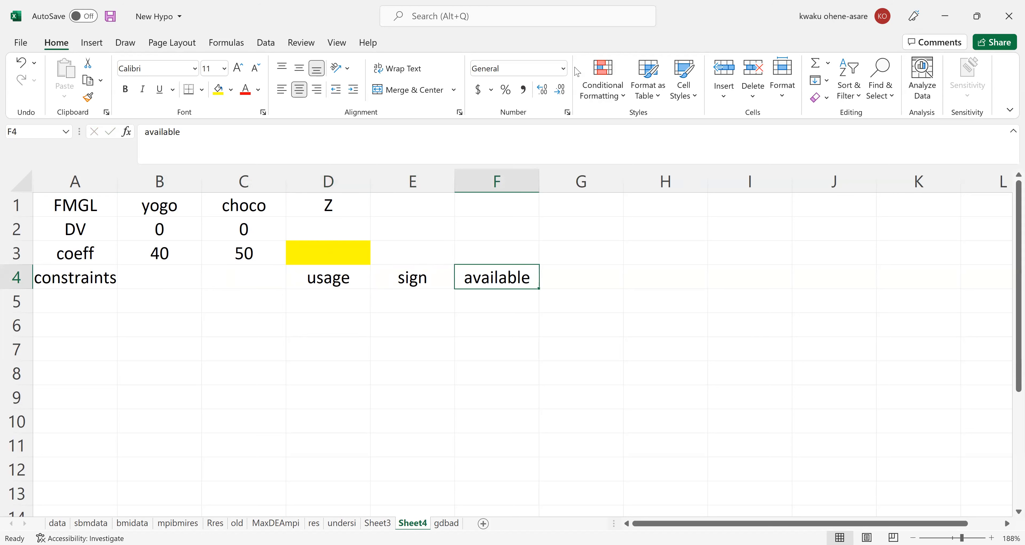
pyautogui.click(946, 18)
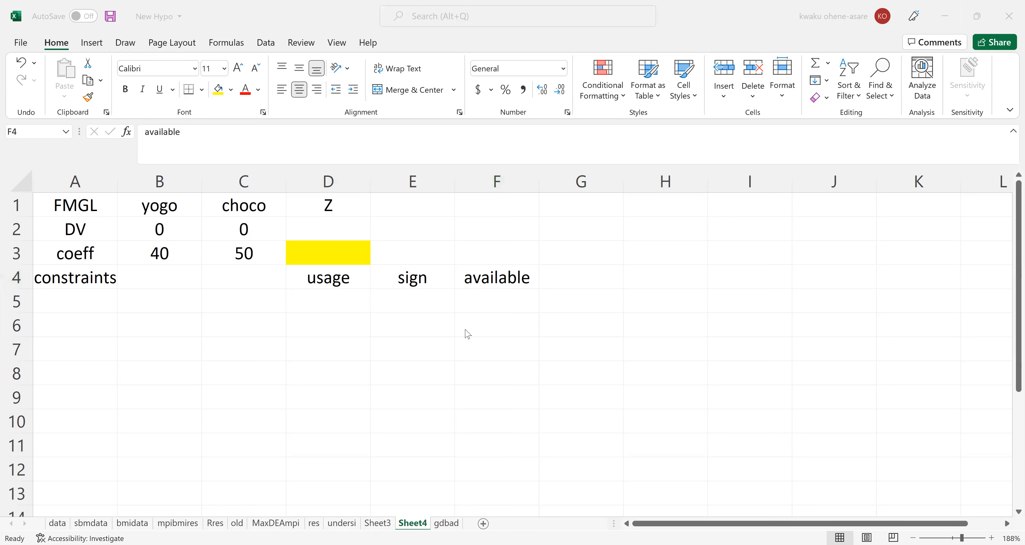
pyautogui.click(405, 271)
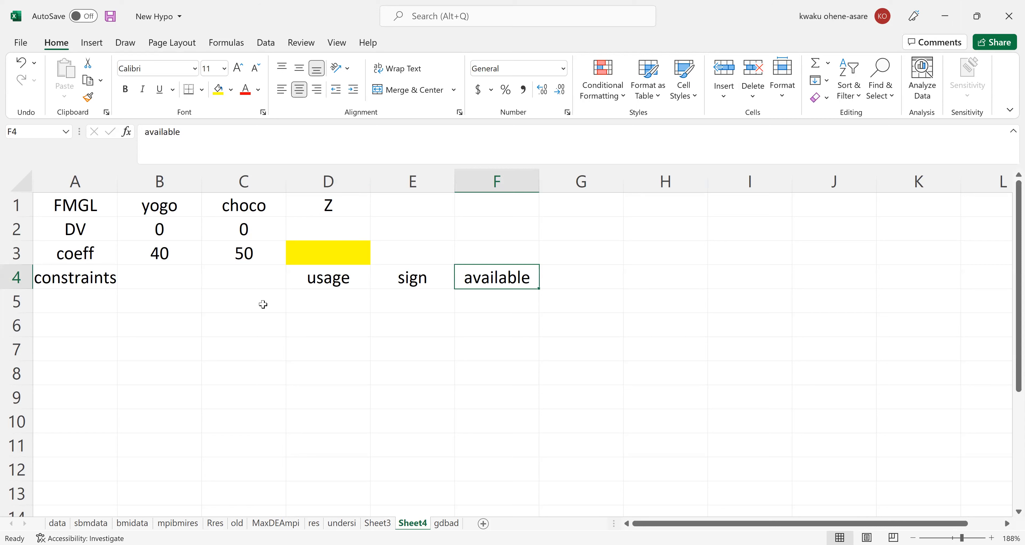
# Enter the constraint labels labour in cell A5 and milk in cell A6.
pyautogui.click(60, 295)
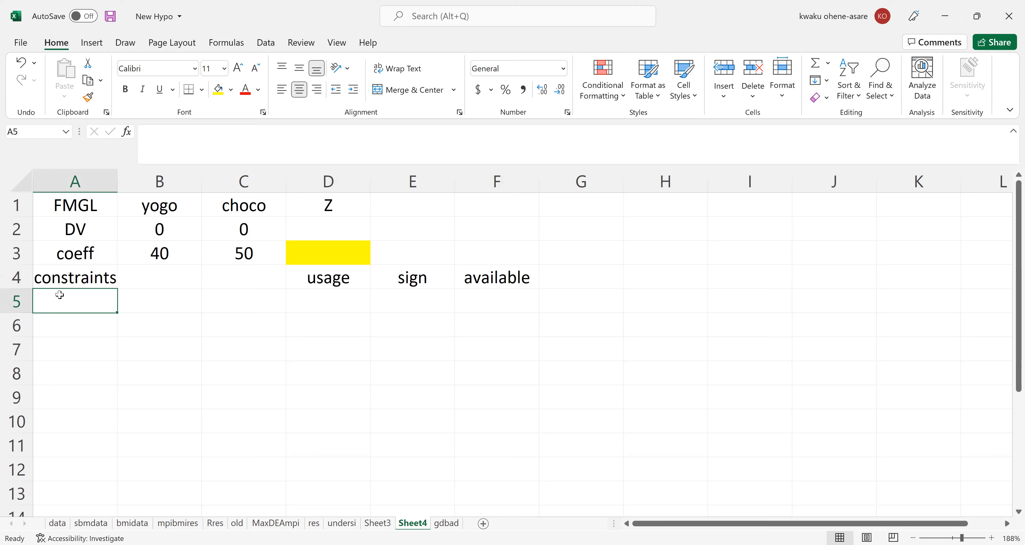
pyautogui.write('labout')
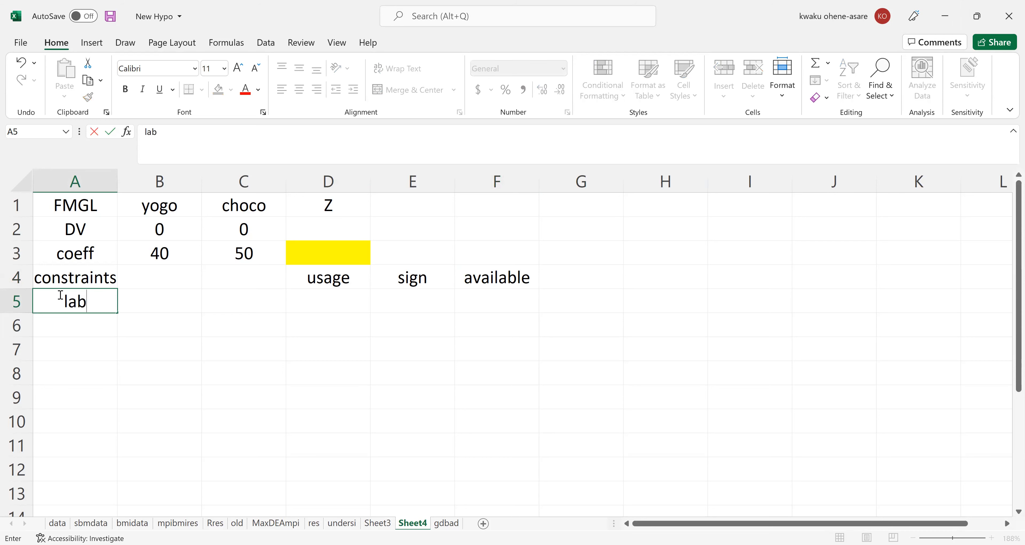
pyautogui.press('BackSpace')
pyautogui.write('r')
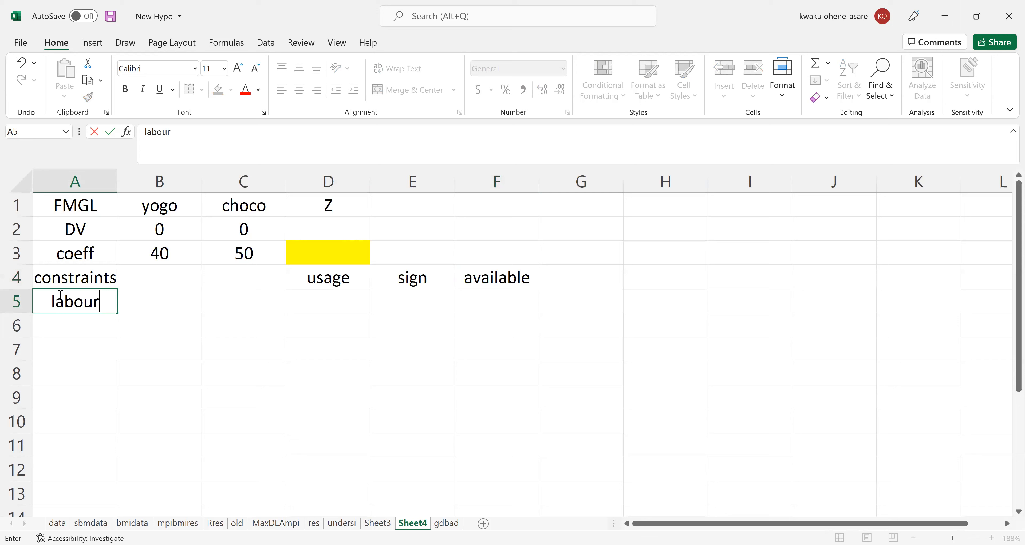
pyautogui.press('Return')
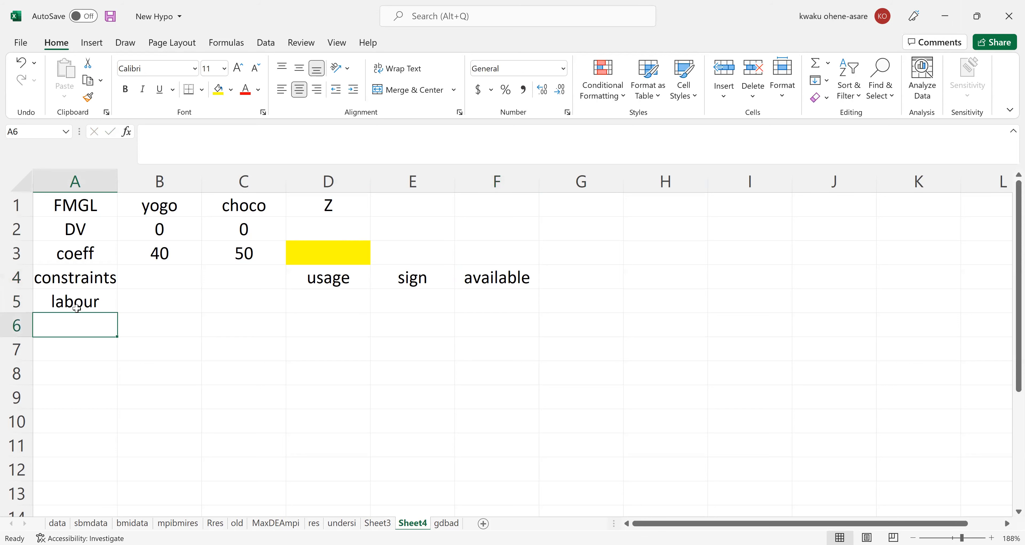
pyautogui.write('milk')
pyautogui.press('Return')
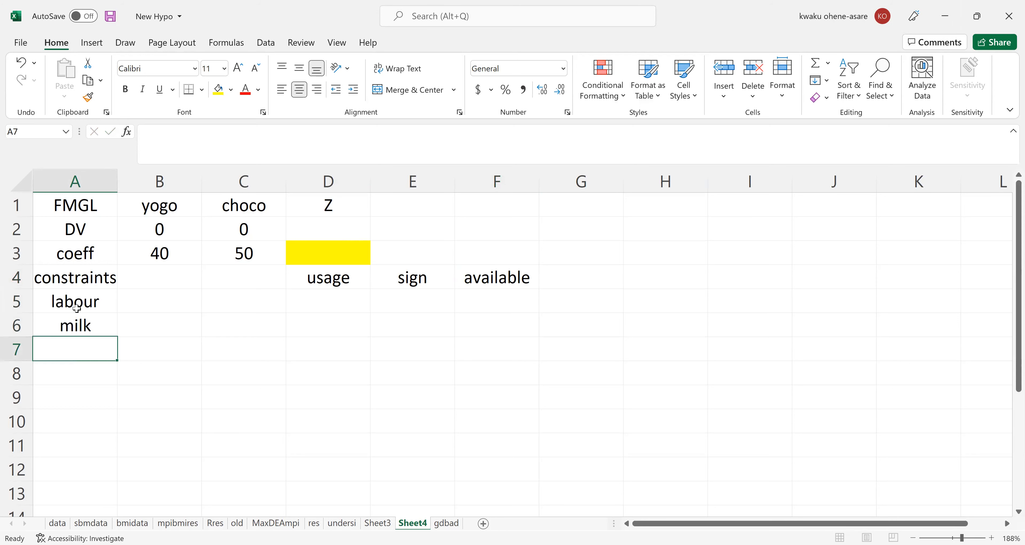
# On the handwritten model in the whiteboard, circle both constraints' left-hand sides in red and write the coefficient 1 before x1 in the first constraint.
pyautogui.click(155, 305)
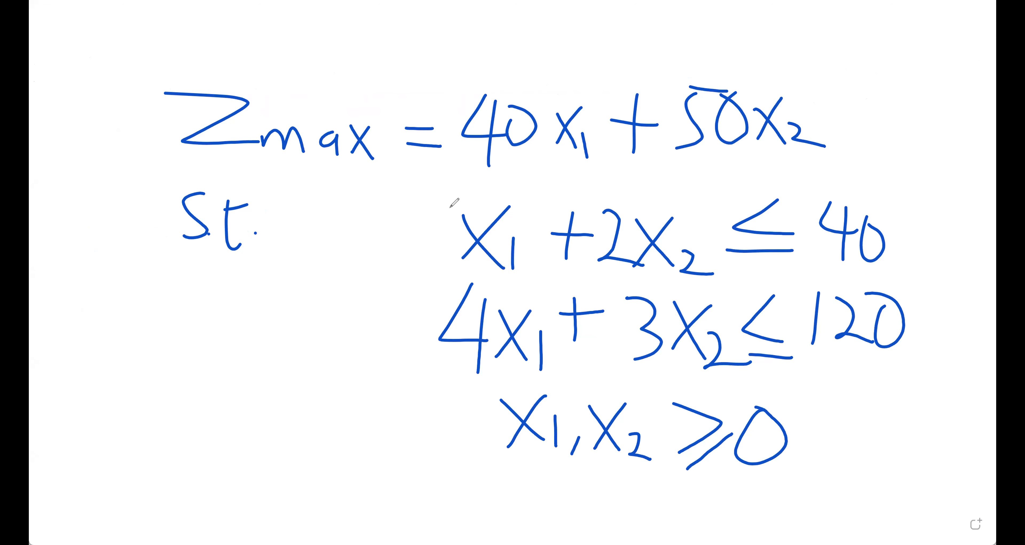
pyautogui.moveTo(704, 190)
pyautogui.mouseDown()
pyautogui.moveTo(430, 210)
pyautogui.moveTo(413, 350)
pyautogui.moveTo(559, 386)
pyautogui.moveTo(726, 370)
pyautogui.moveTo(703, 219)
pyautogui.moveTo(616, 174)
pyautogui.mouseUp()
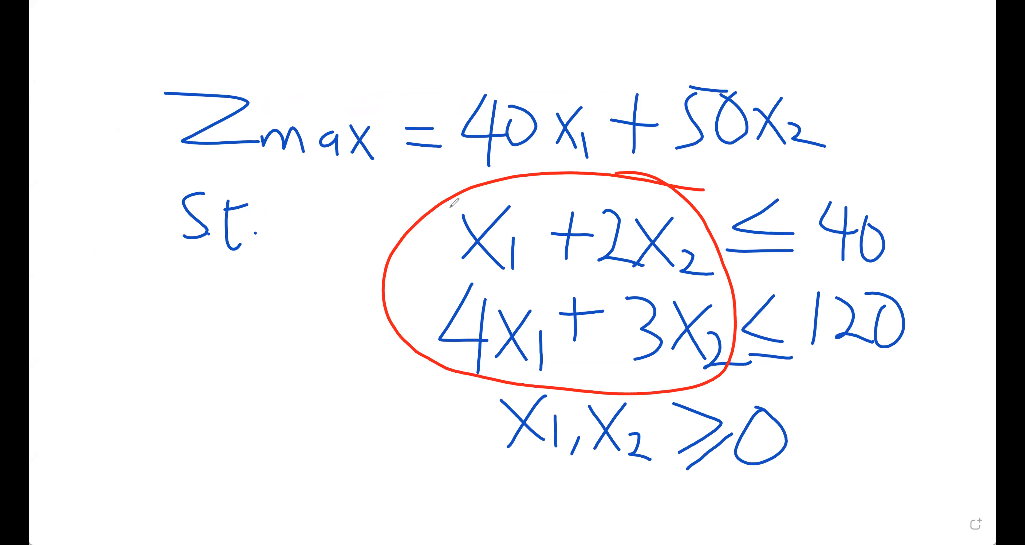
pyautogui.moveTo(444, 205); pyautogui.dragTo(445, 264)
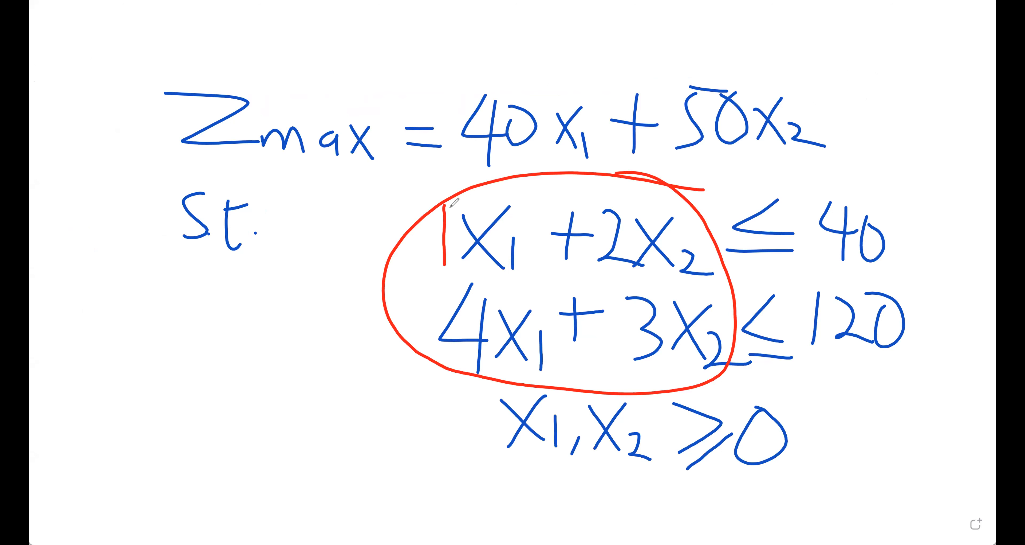
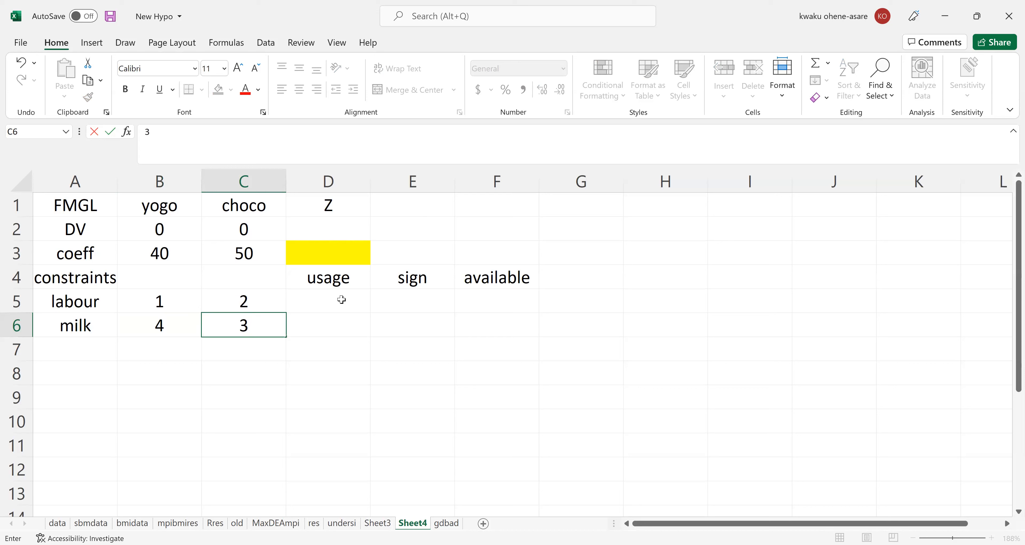
# Fill the usage cells D5 for labour and D6 for milk with yellow.
pyautogui.click(331, 298)
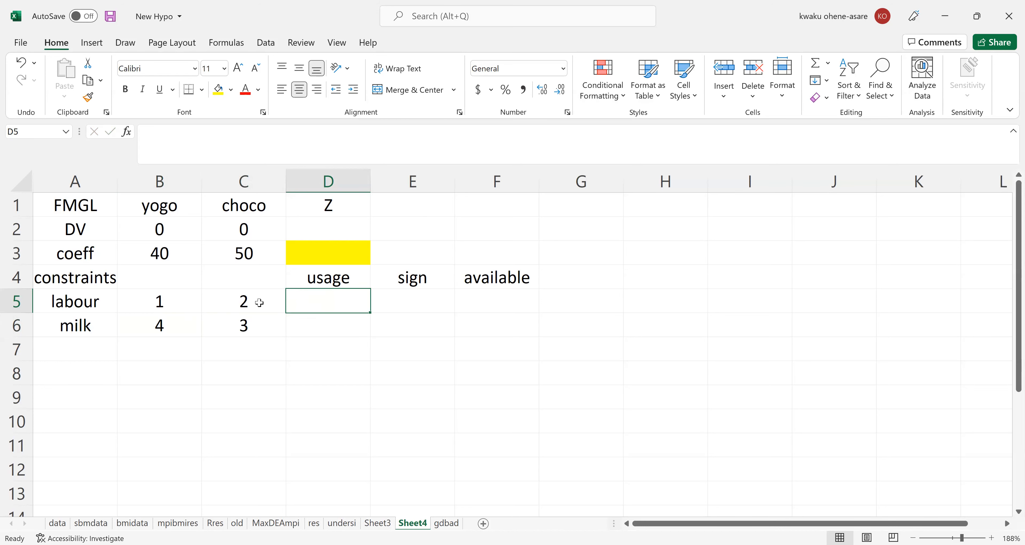
pyautogui.keyDown('ctrl'); pyautogui.scroll(3, 259, 302); pyautogui.keyUp('ctrl')
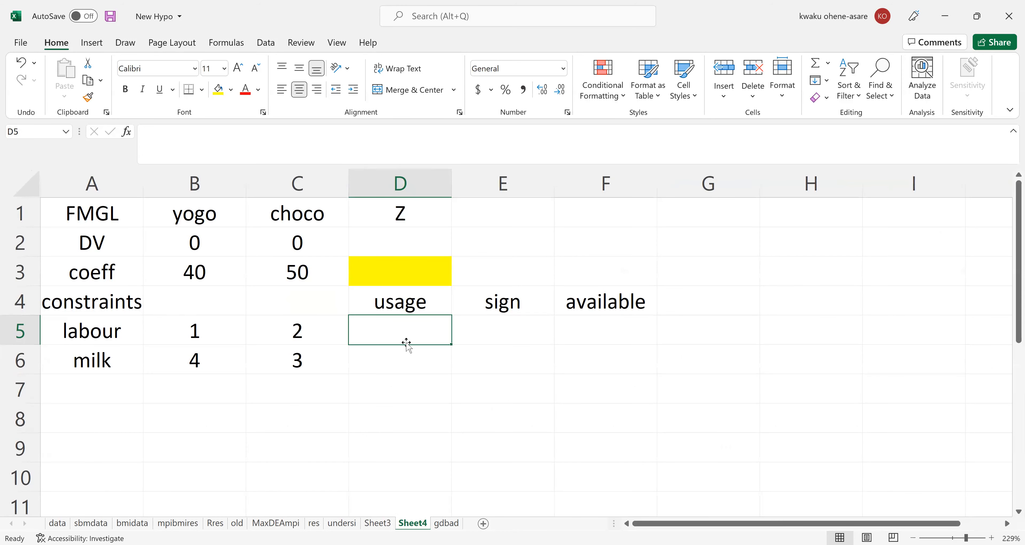
pyautogui.click(218, 91)
pyautogui.click(394, 365)
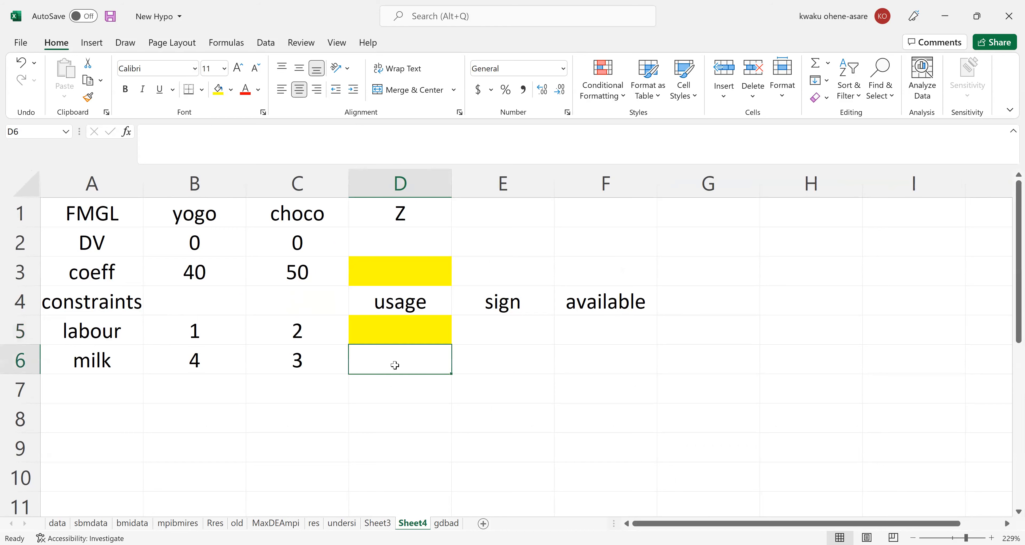
pyautogui.click(218, 91)
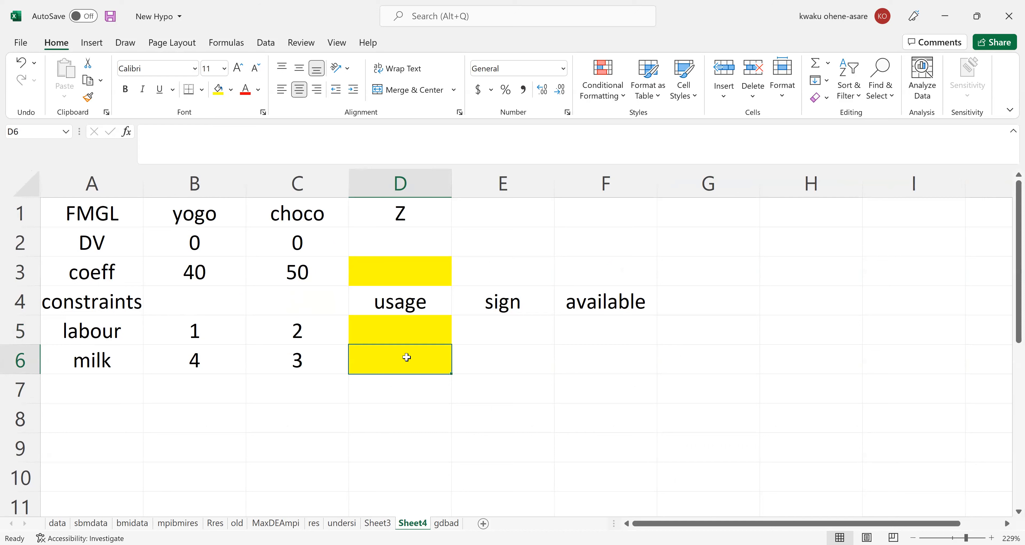
# Enter the sign <= for labour in cell E5 and copy it down to E6 for milk.
pyautogui.click(517, 334)
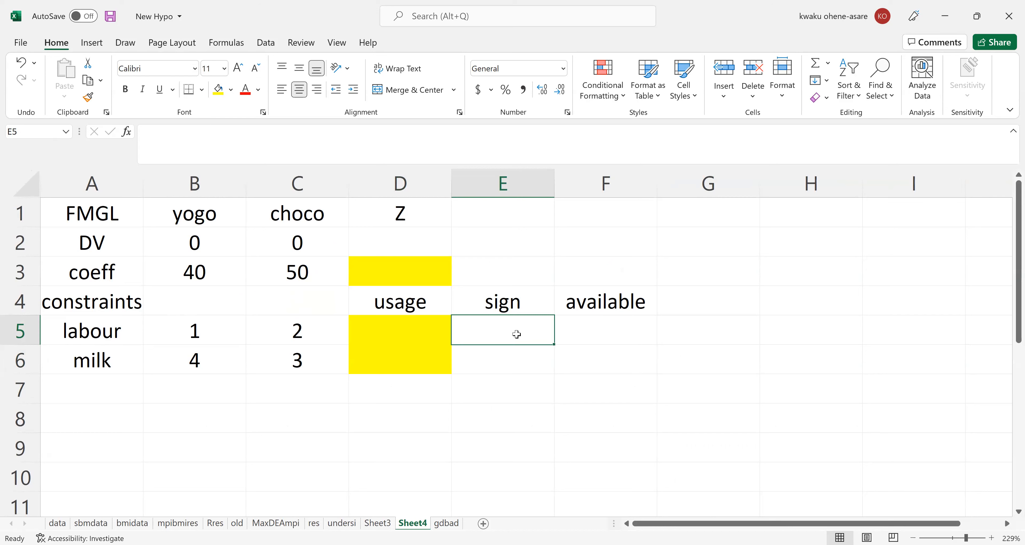
pyautogui.write('<=')
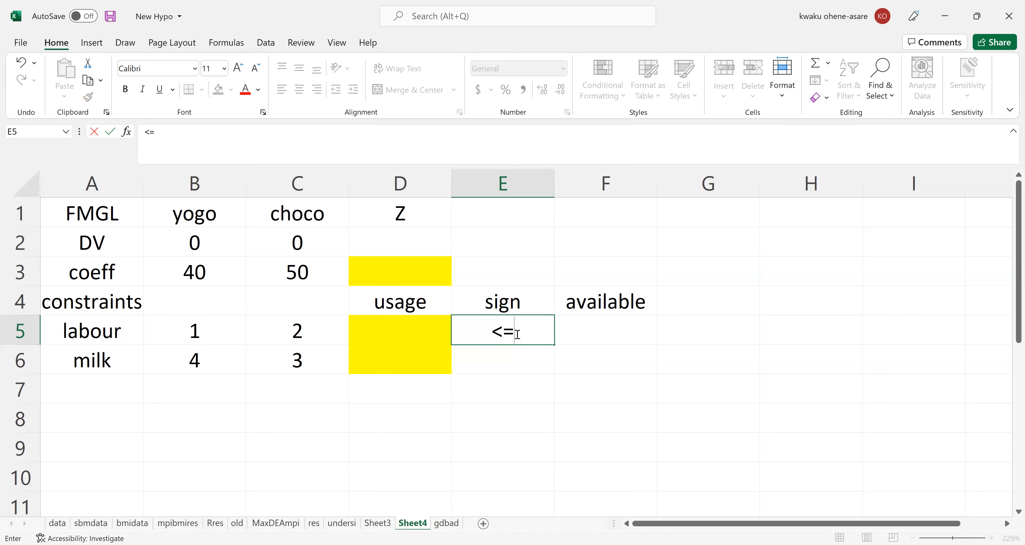
pyautogui.press('Return')
pyautogui.click(516, 333)
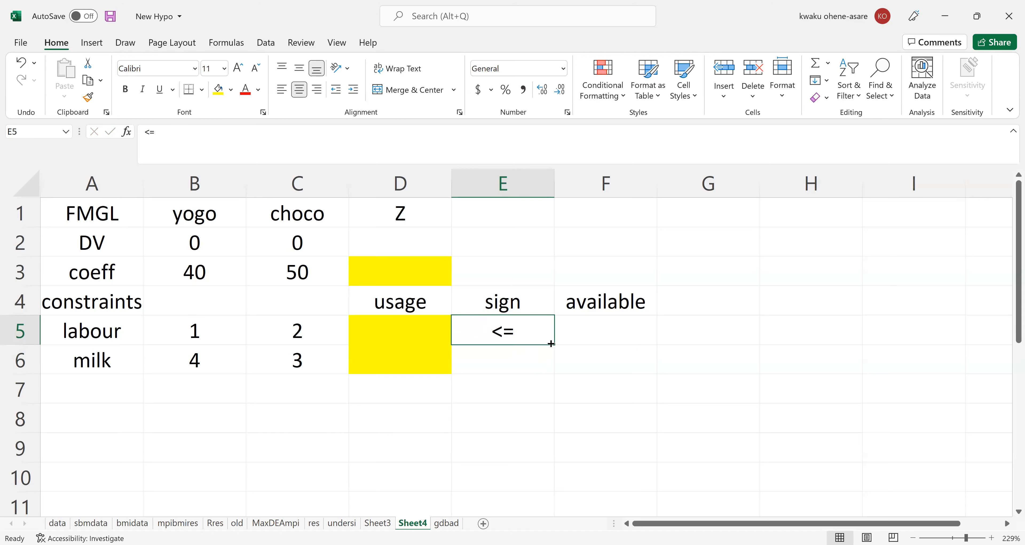
pyautogui.moveTo(552, 343); pyautogui.dragTo(553, 365)
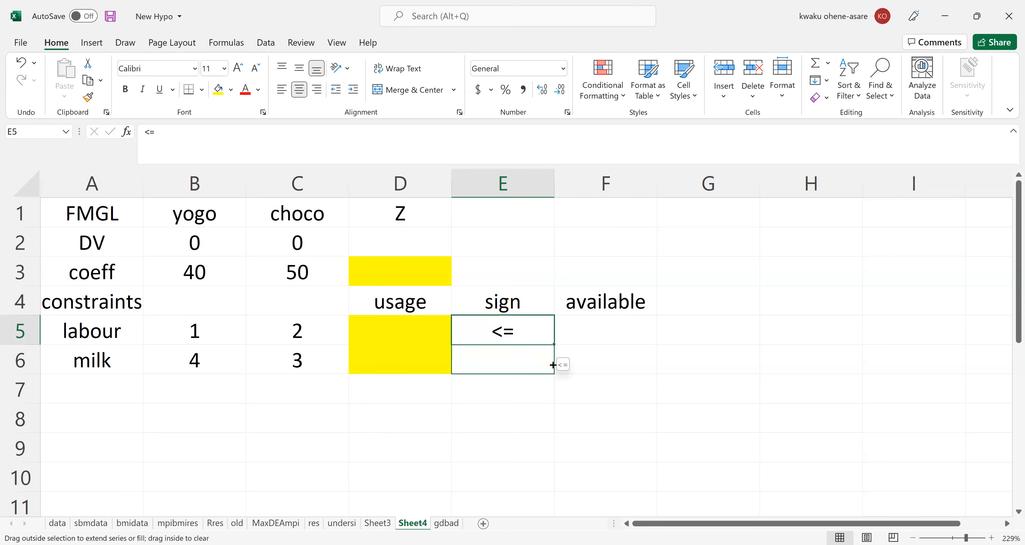
pyautogui.moveTo(553, 364); pyautogui.dragTo(553, 364)
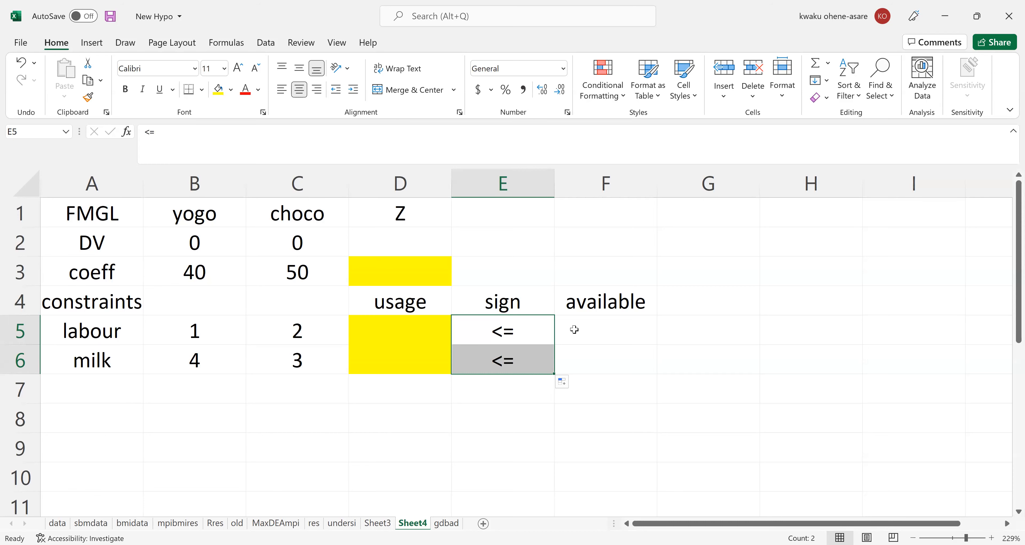
# Enter the available amounts 40 for labour in F5 and 120 for milk in F6.
pyautogui.click(588, 323)
pyautogui.keyDown('ctrl'); pyautogui.scroll(-3, 588, 323); pyautogui.keyUp('ctrl')
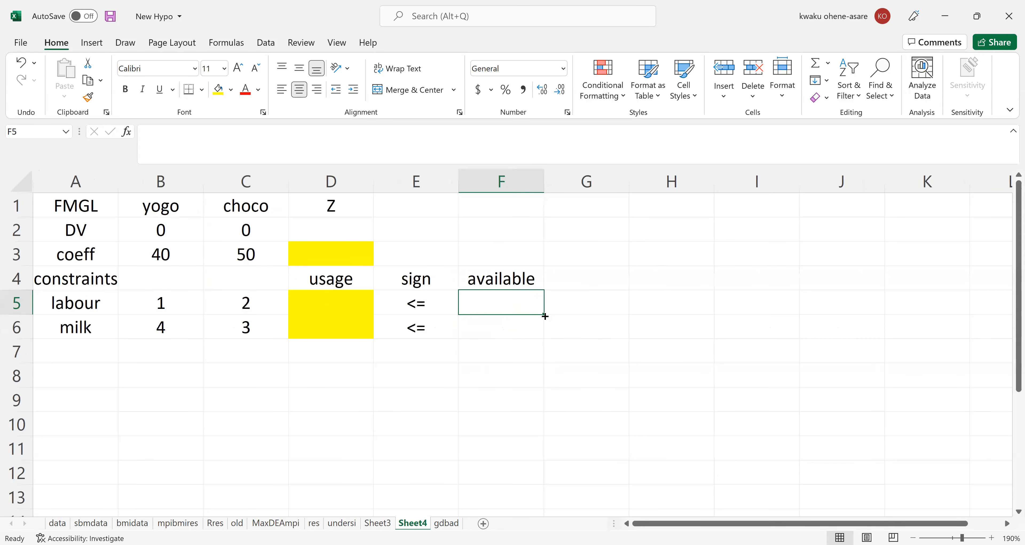
pyautogui.keyDown('ctrl'); pyautogui.scroll(3, 544, 316); pyautogui.keyUp('ctrl')
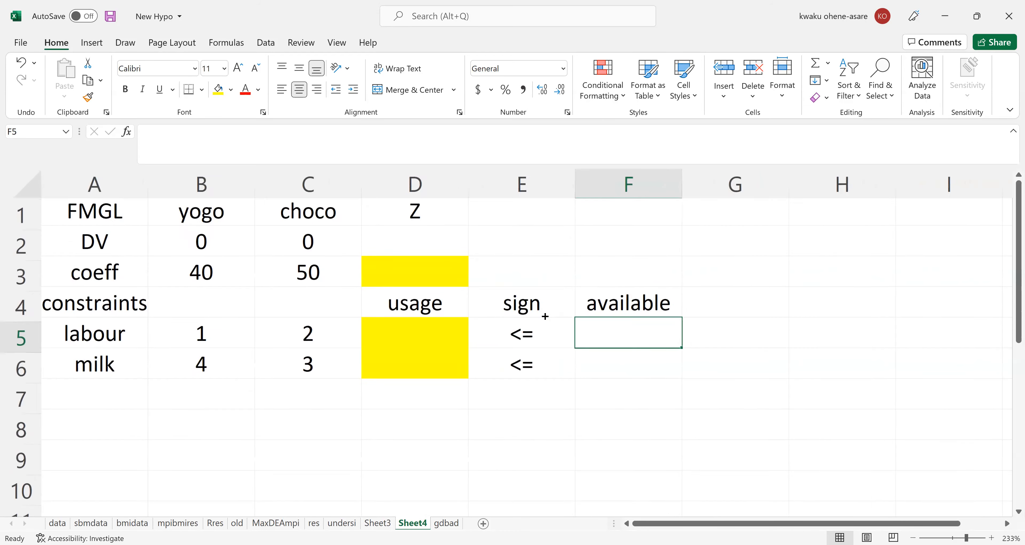
pyautogui.keyDown('ctrl'); pyautogui.scroll(1, 545, 316); pyautogui.keyUp('ctrl')
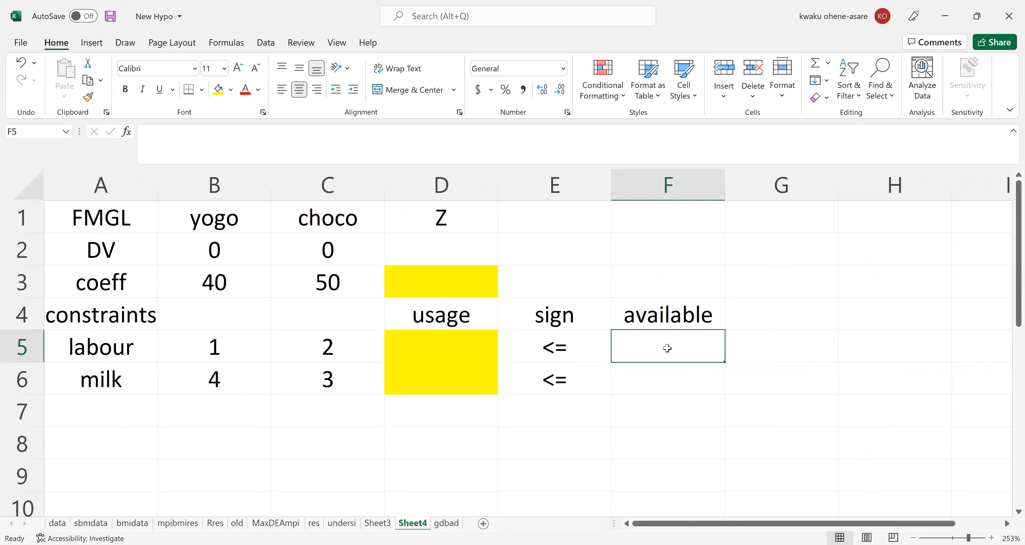
pyautogui.write('40')
pyautogui.press('Return')
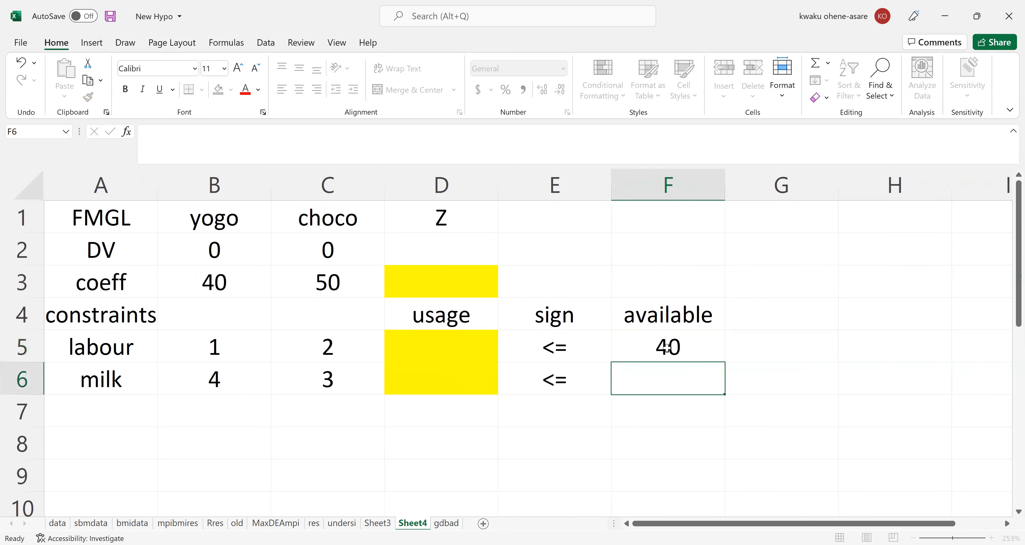
pyautogui.write('120')
pyautogui.press('Return')
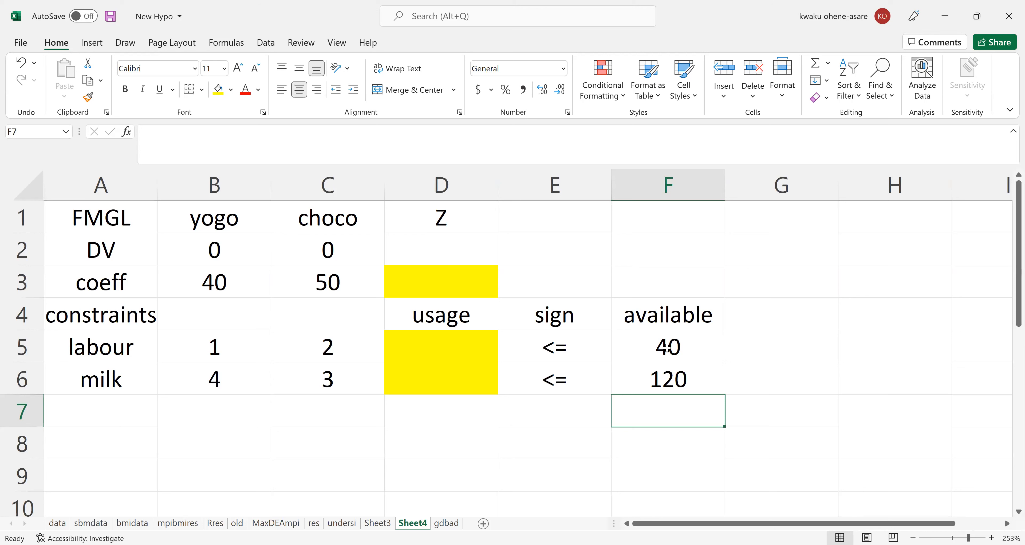
# Apply the percentage number format to the yellow objective cell D3.
pyautogui.click(440, 290)
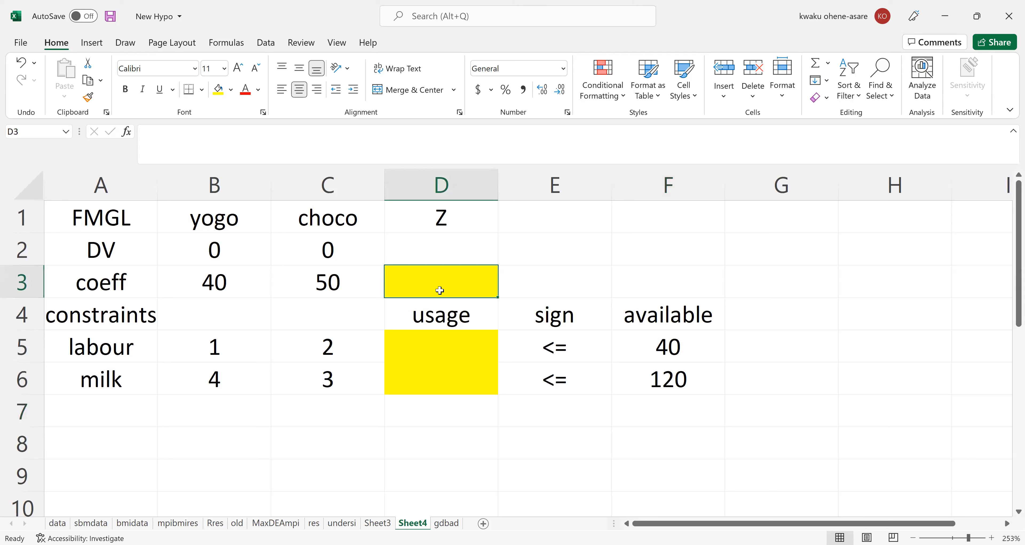
pyautogui.click(506, 90)
pyautogui.moveTo(429, 104)
pyautogui.mouseDown()
pyautogui.moveTo(447, 147)
pyautogui.moveTo(544, 167)
pyautogui.moveTo(825, 162)
pyautogui.moveTo(842, 98)
pyautogui.moveTo(741, 73)
pyautogui.mouseUp()
# Begin the objective formula in cell D3 as =B3*$B$2+ with an absolute reference to the yogo decision variable.
pyautogui.doubleClick(413, 282)
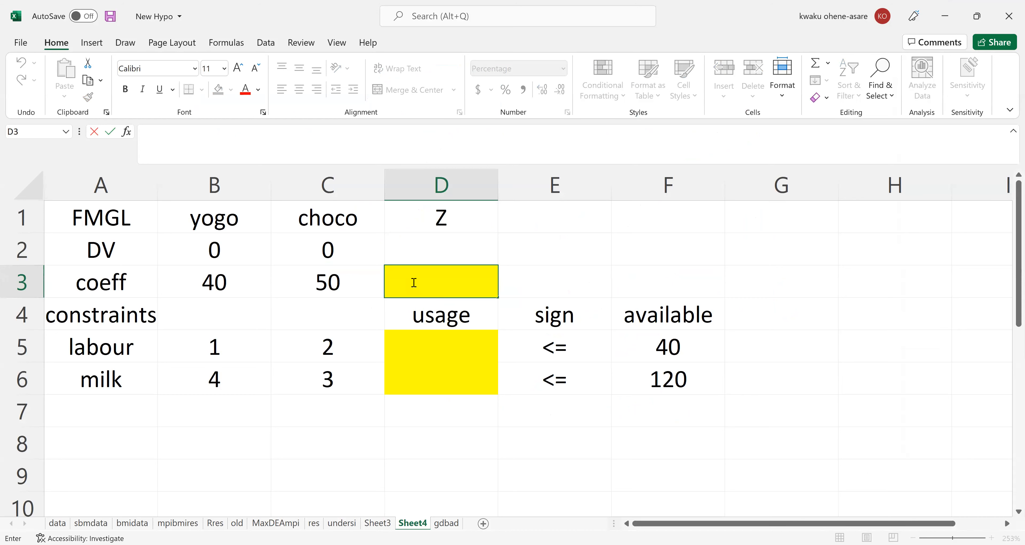
pyautogui.write('=')
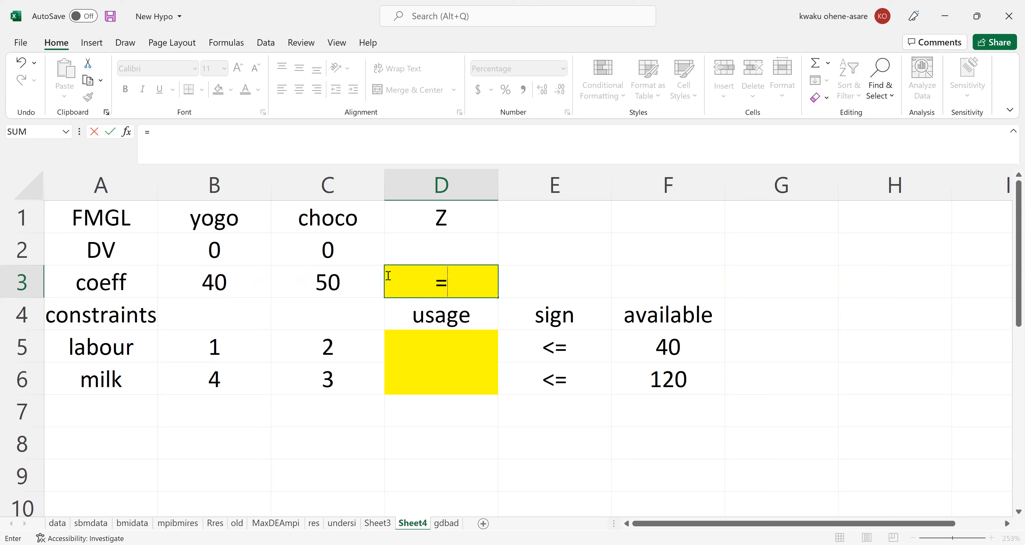
pyautogui.click(213, 279)
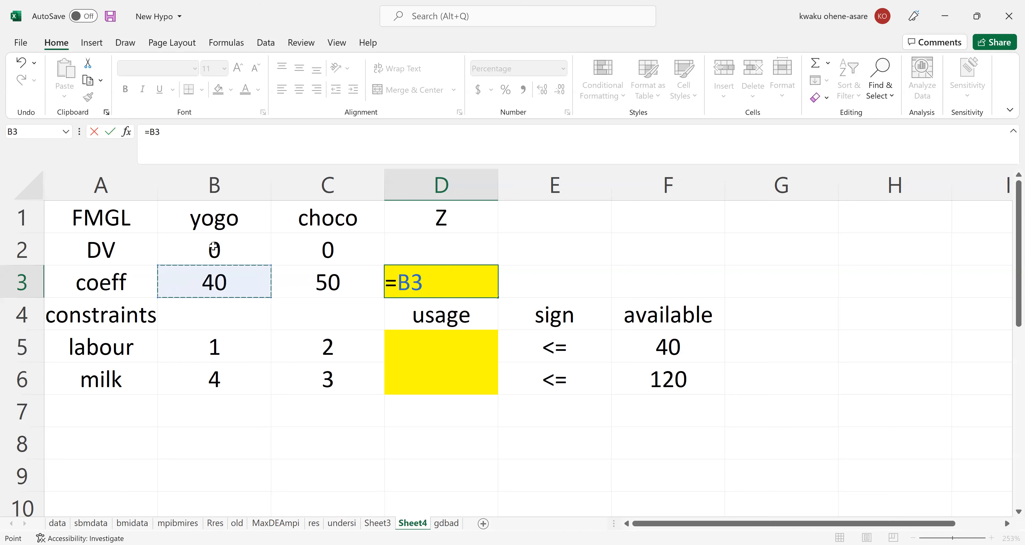
pyautogui.write('*')
pyautogui.click(214, 249)
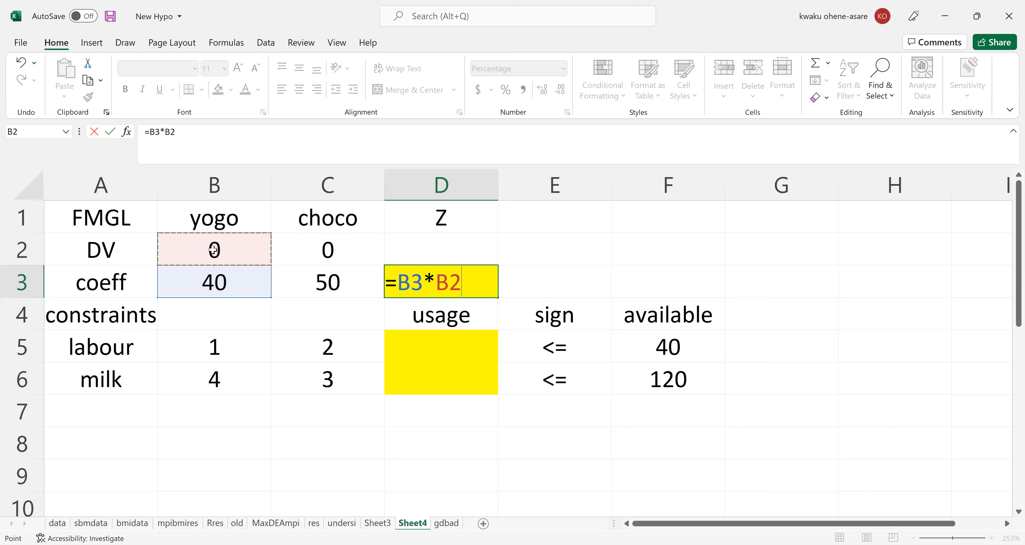
pyautogui.press('F4')
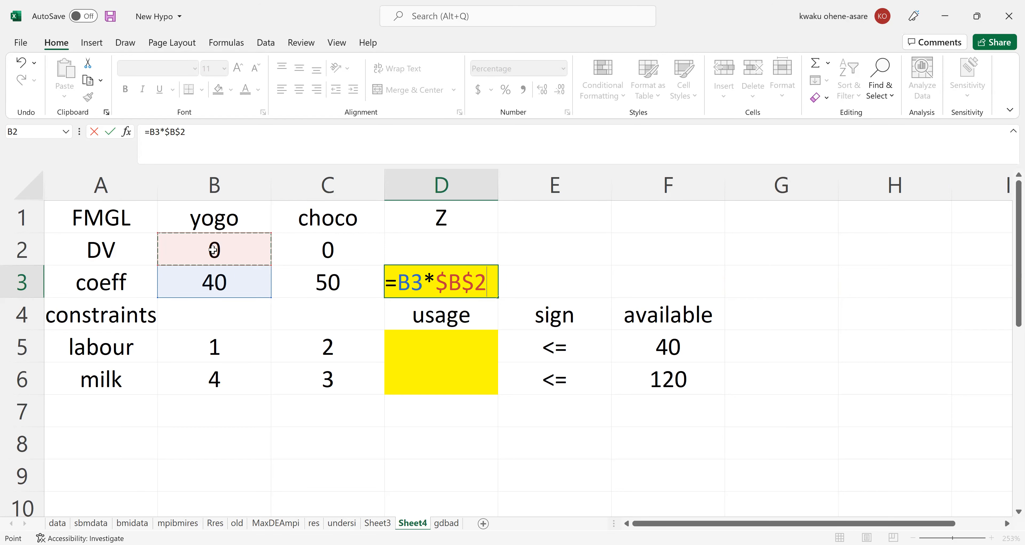
pyautogui.write('+')
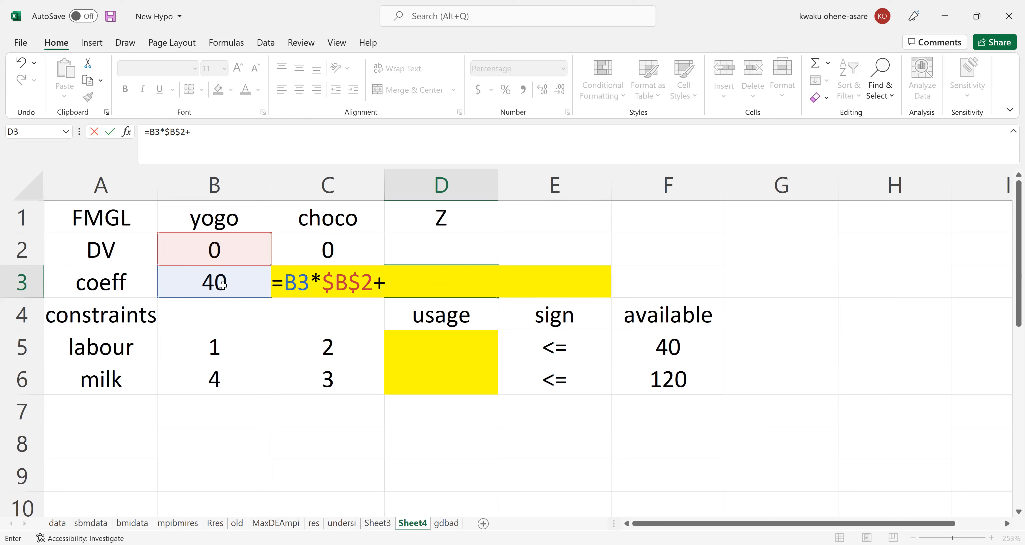
# Complete the D3 objective formula with the choco term C3*$C$2, making the decision variable reference absolute.
pyautogui.click(291, 283)
pyautogui.click(206, 132)
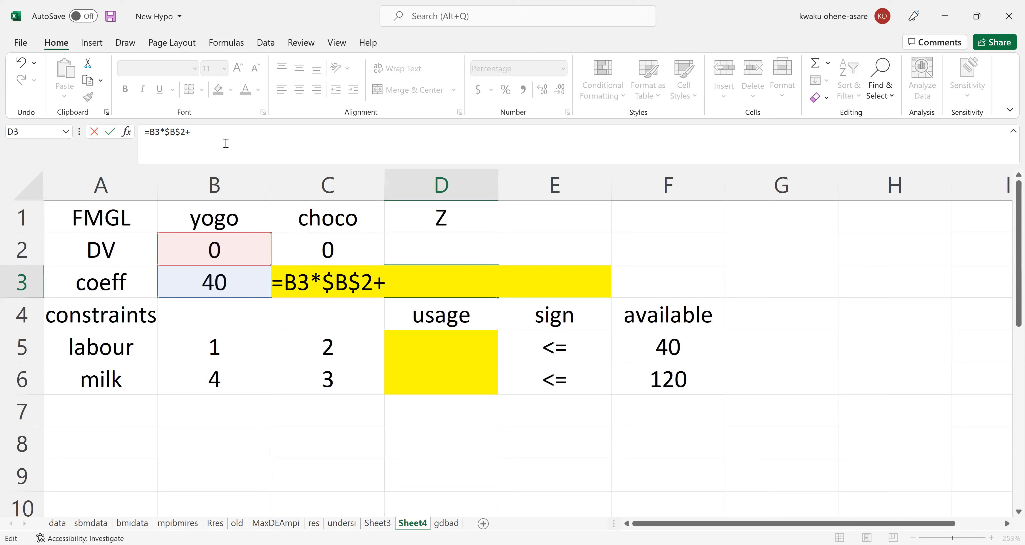
pyautogui.write('c')
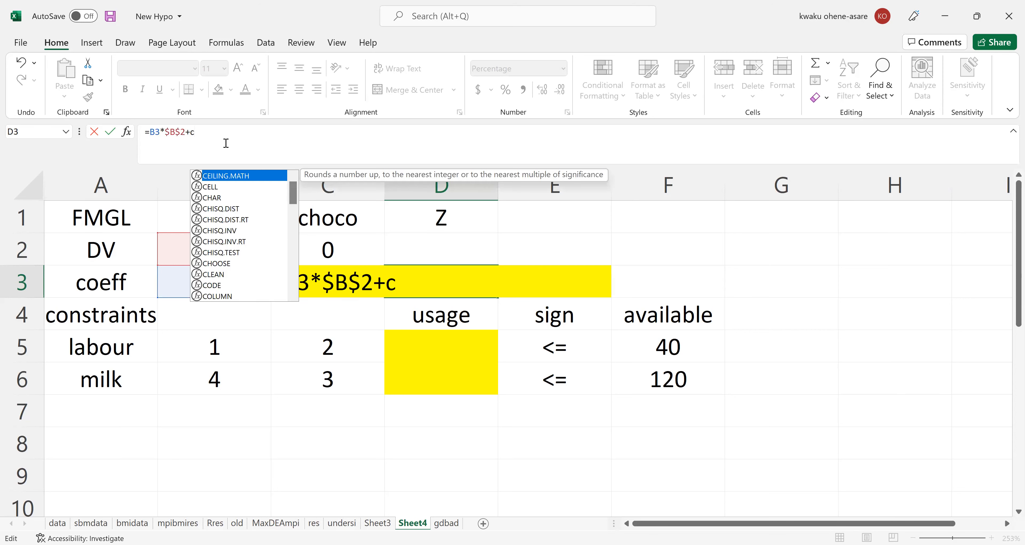
pyautogui.write('3')
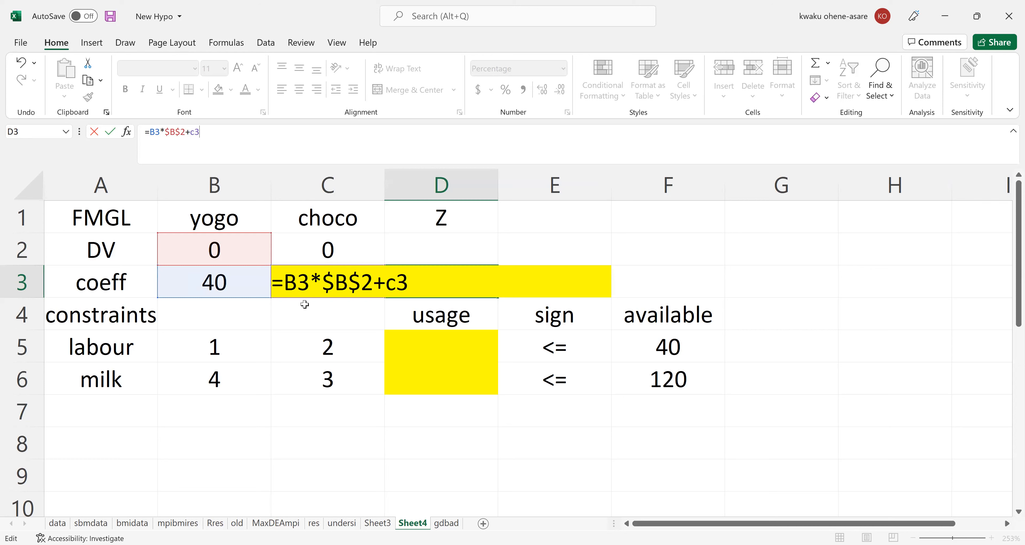
pyautogui.write('*')
pyautogui.write('c2')
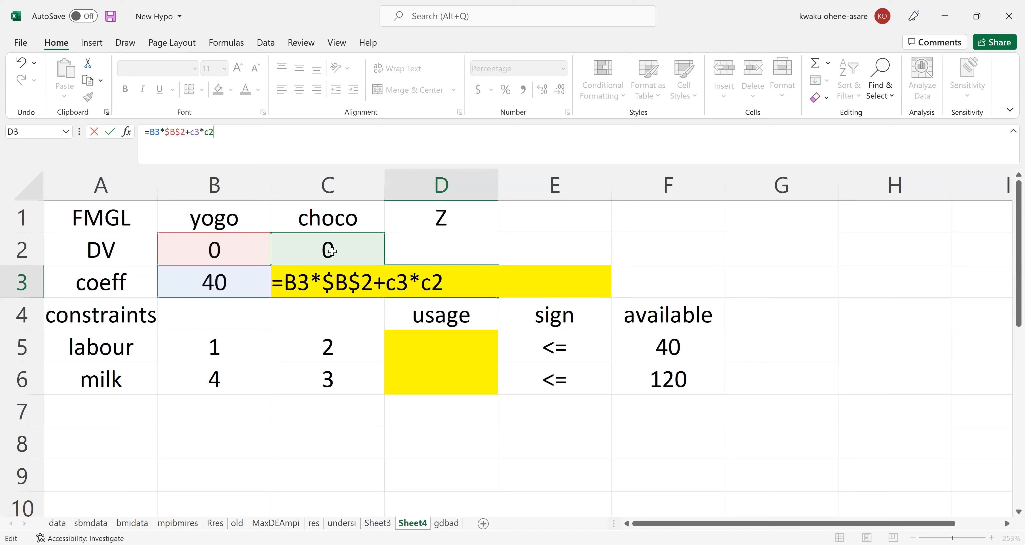
pyautogui.press('F4')
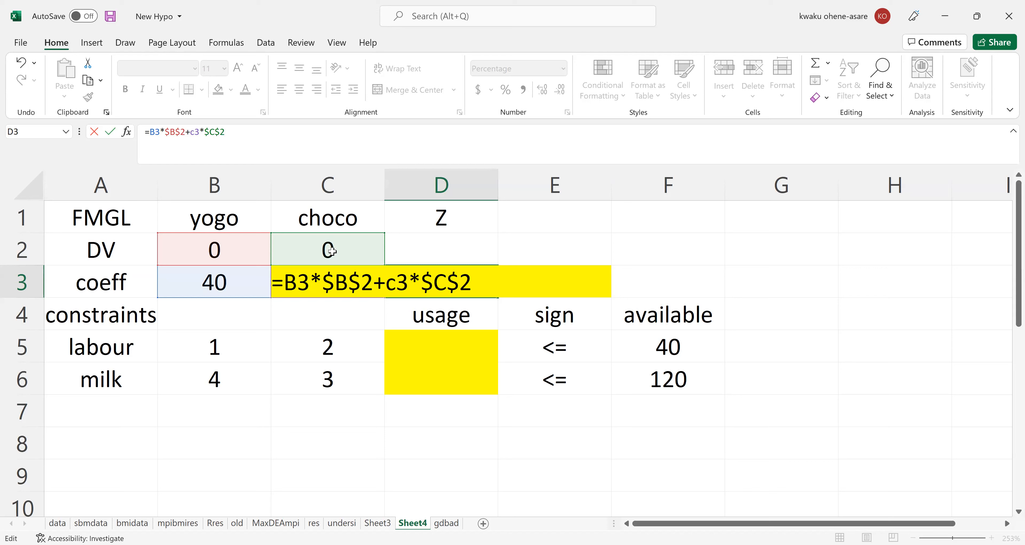
pyautogui.press('Return')
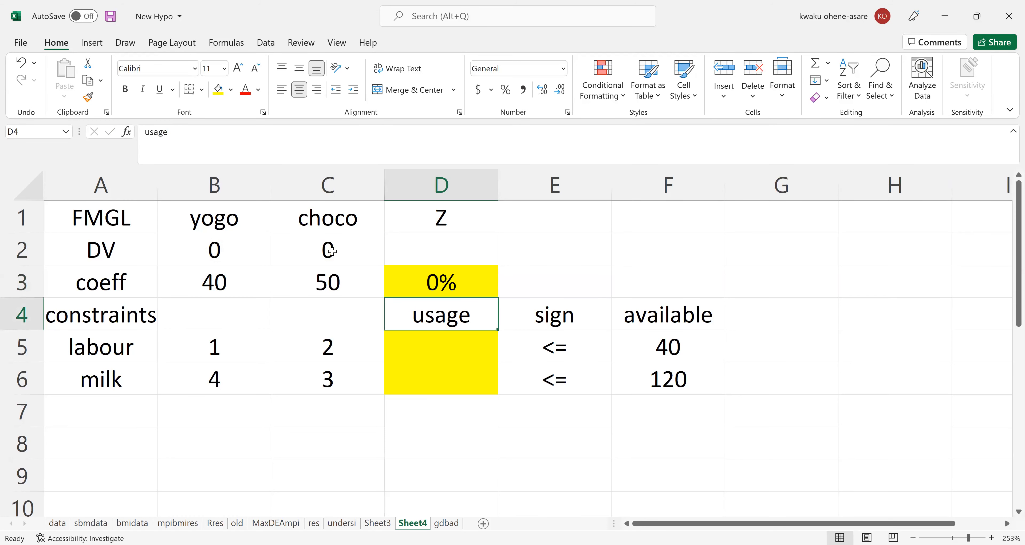
# Check the formula in cell D3 and set the cell's number format to General.
pyautogui.press('Up')
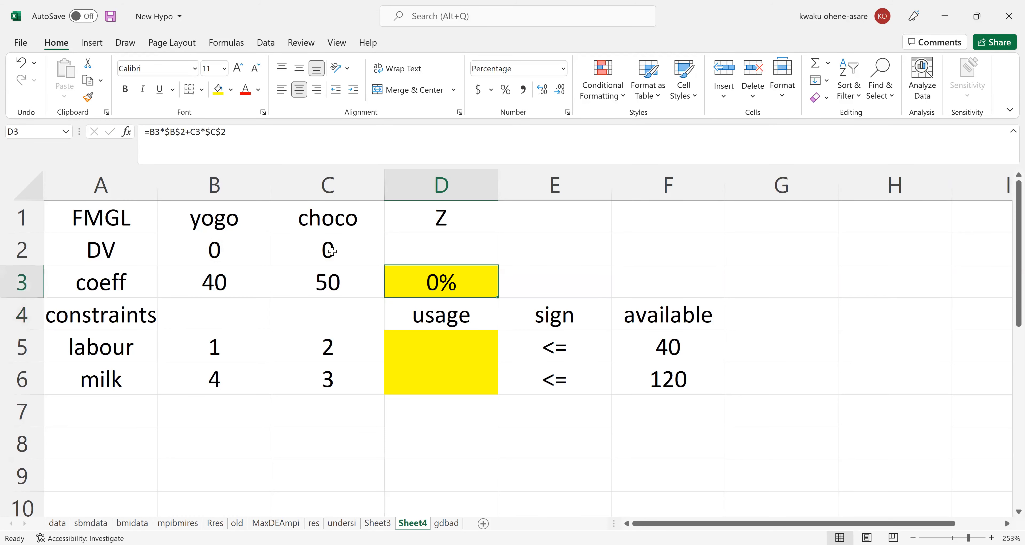
pyautogui.doubleClick(446, 279)
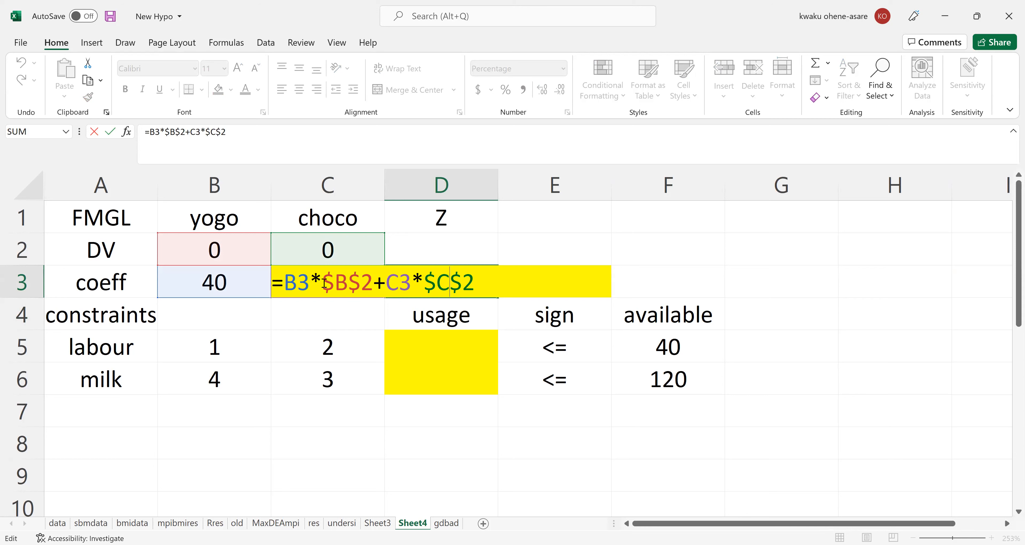
pyautogui.press('Return')
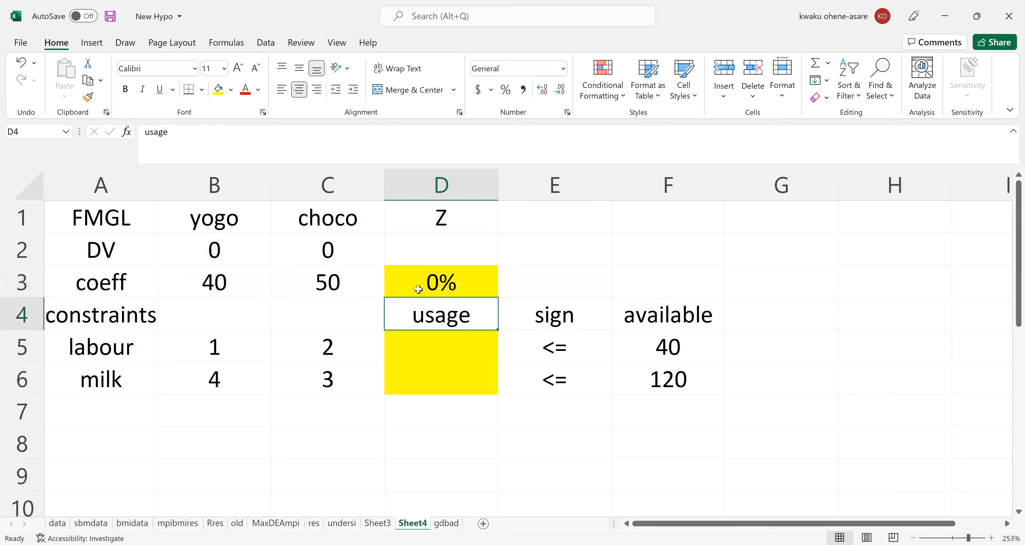
pyautogui.click(431, 286)
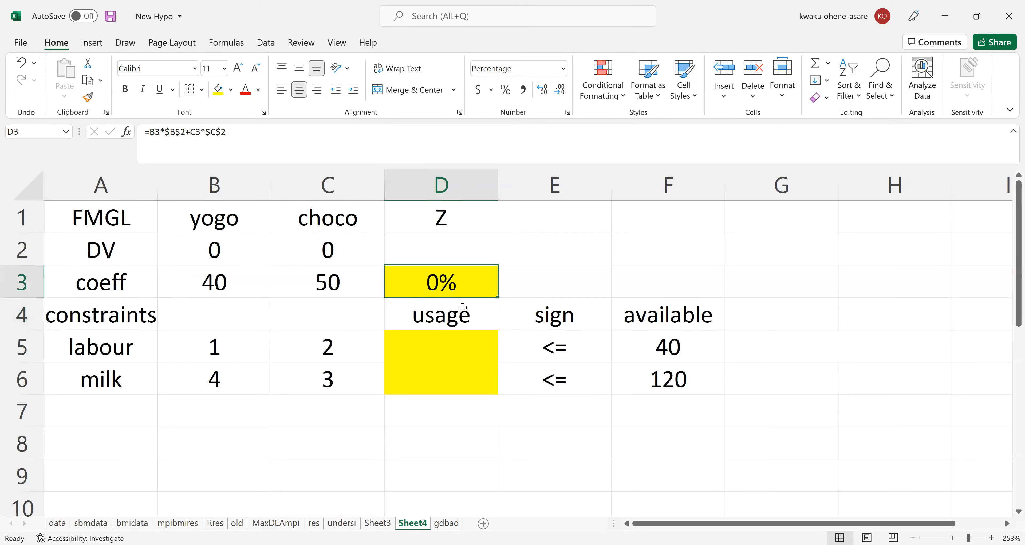
pyautogui.click(563, 70)
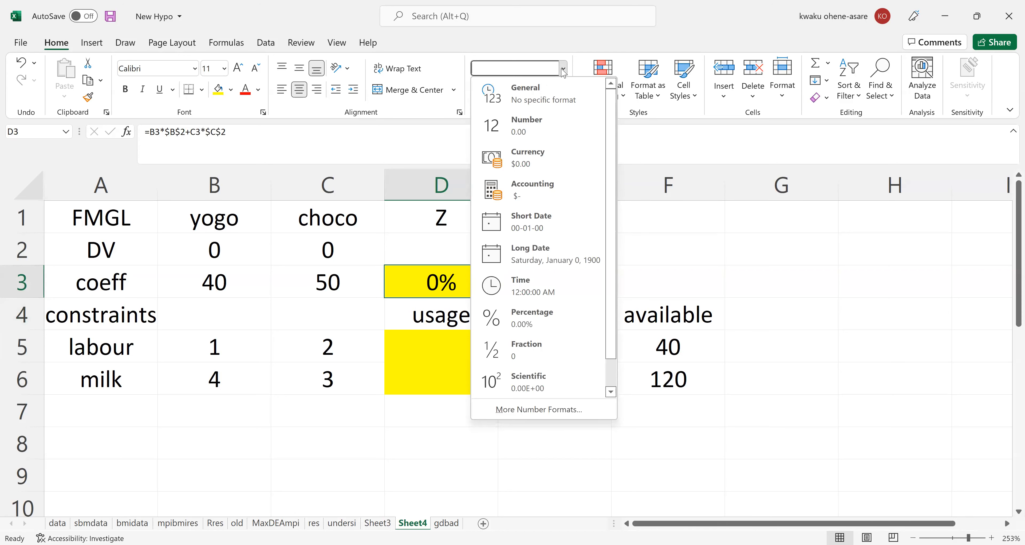
pyautogui.click(533, 102)
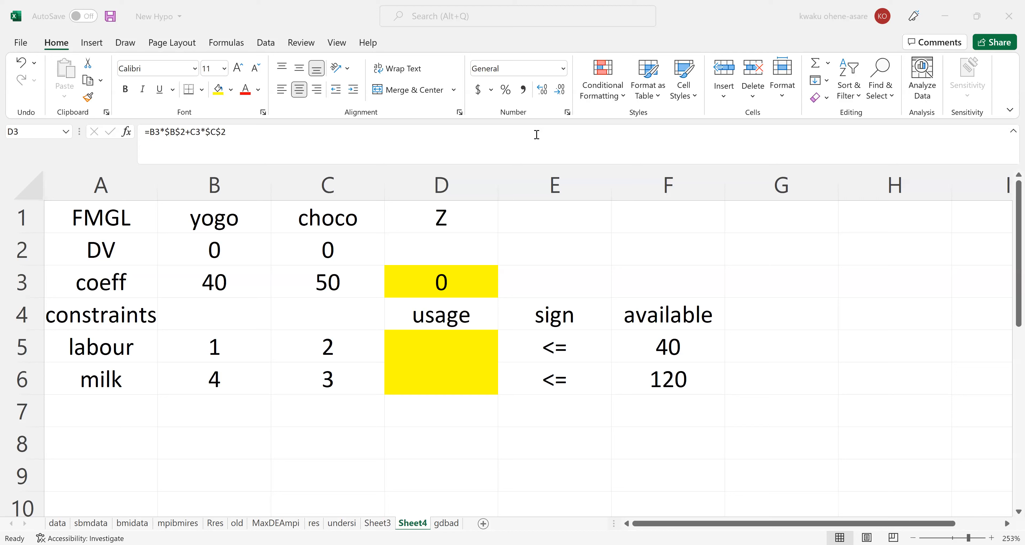
# Open the objective formula in D3 to examine its relative and absolute references against the handwritten model.
pyautogui.click(451, 278)
pyautogui.doubleClick(433, 285)
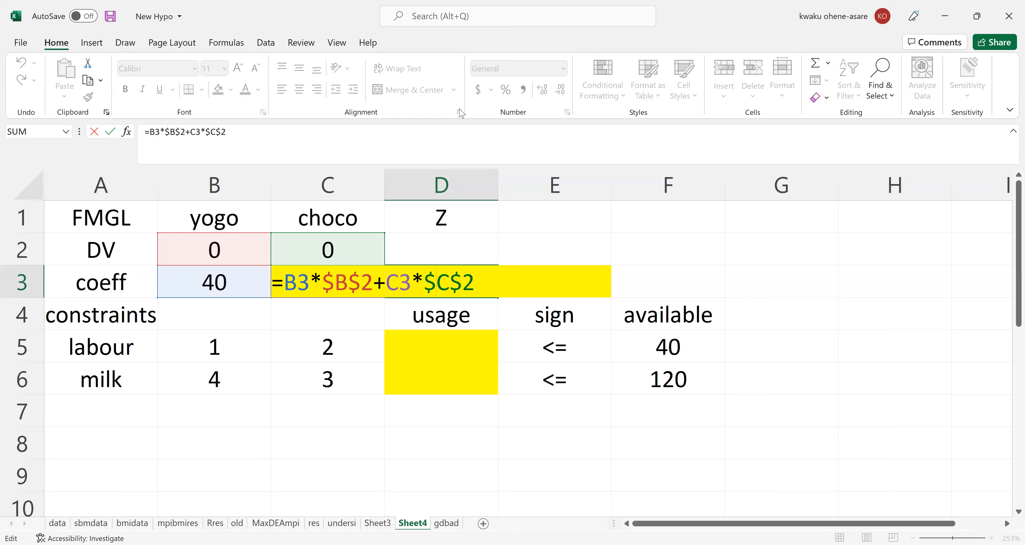
pyautogui.hotkey('alt', 'Tab')
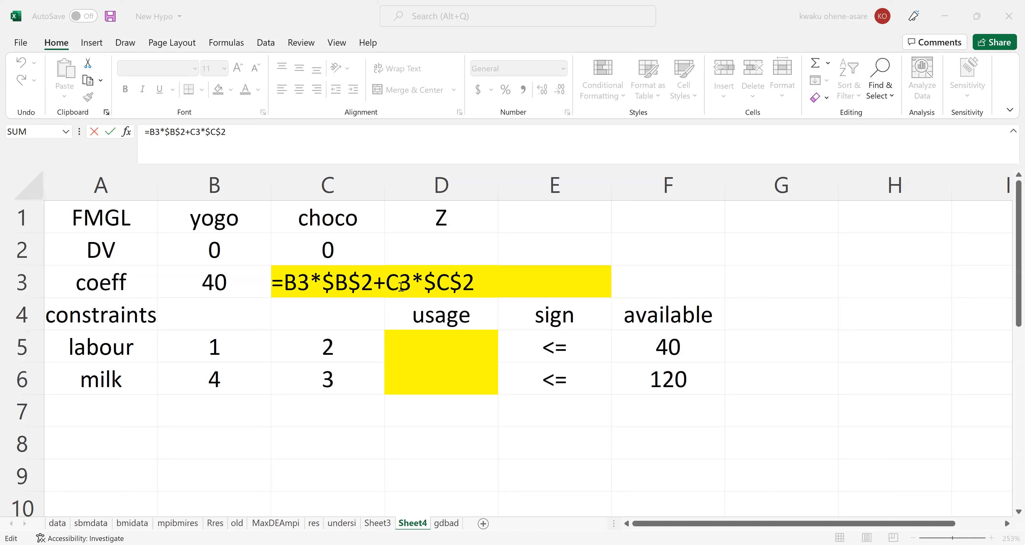
# Recheck which coefficient and decision variable cells the D3 objective formula references, and select the labour usage cell D5.
pyautogui.press('Escape')
pyautogui.doubleClick(437, 283)
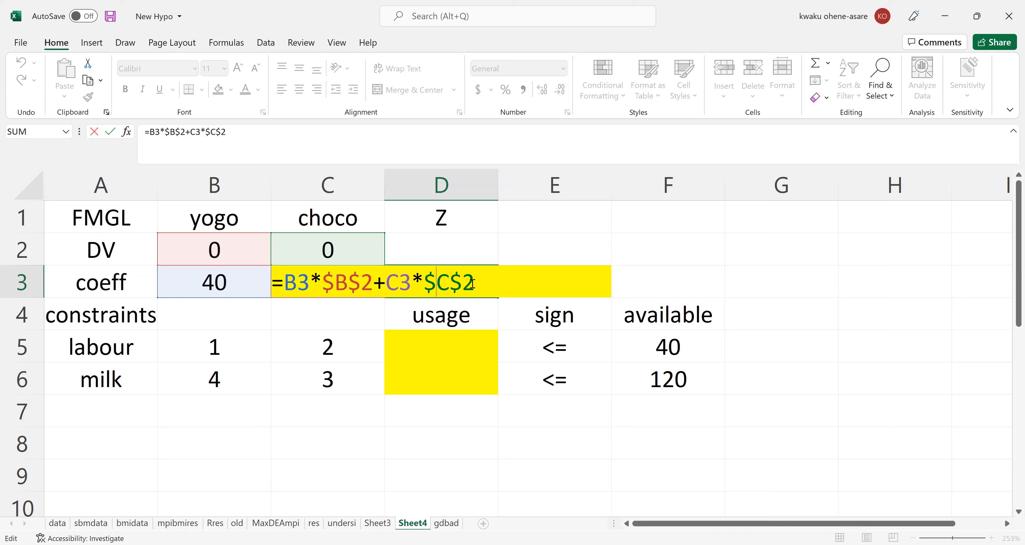
pyautogui.press('Return')
pyautogui.click(443, 353)
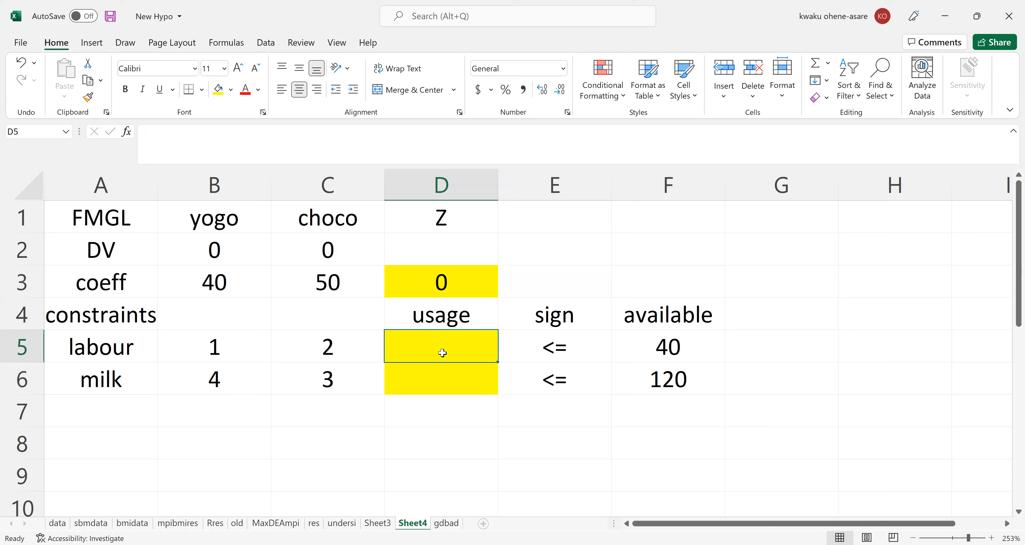
pyautogui.click(441, 281)
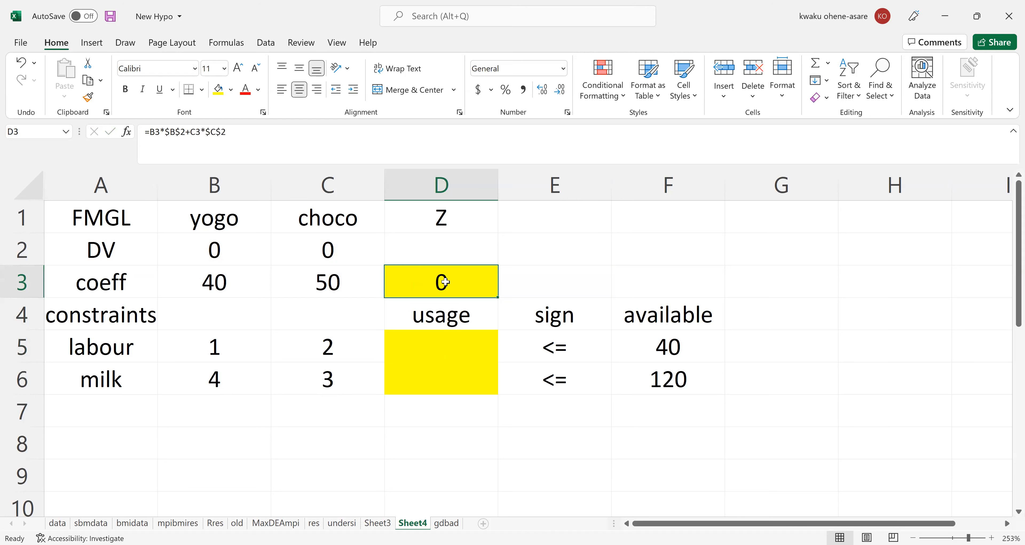
pyautogui.doubleClick(444, 281)
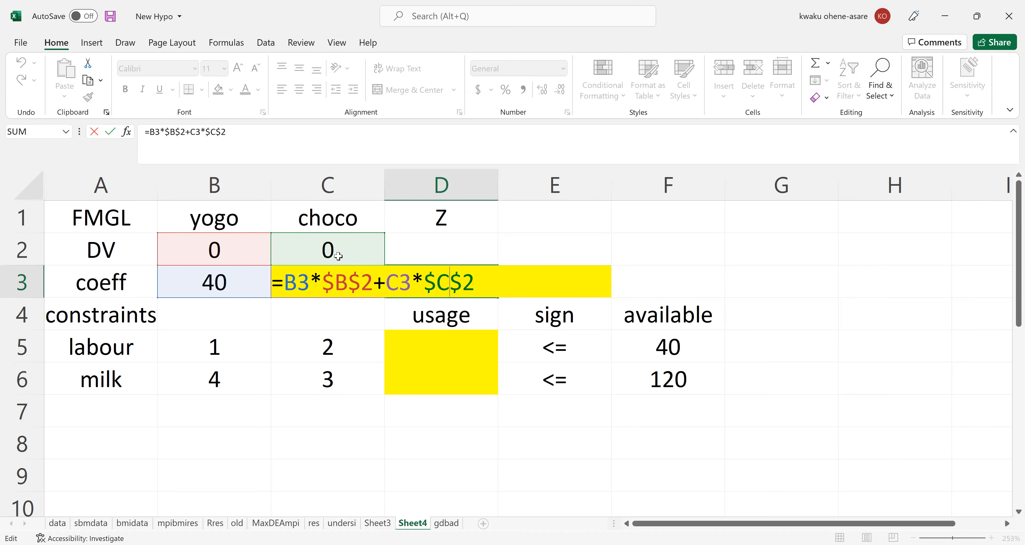
pyautogui.press('Return')
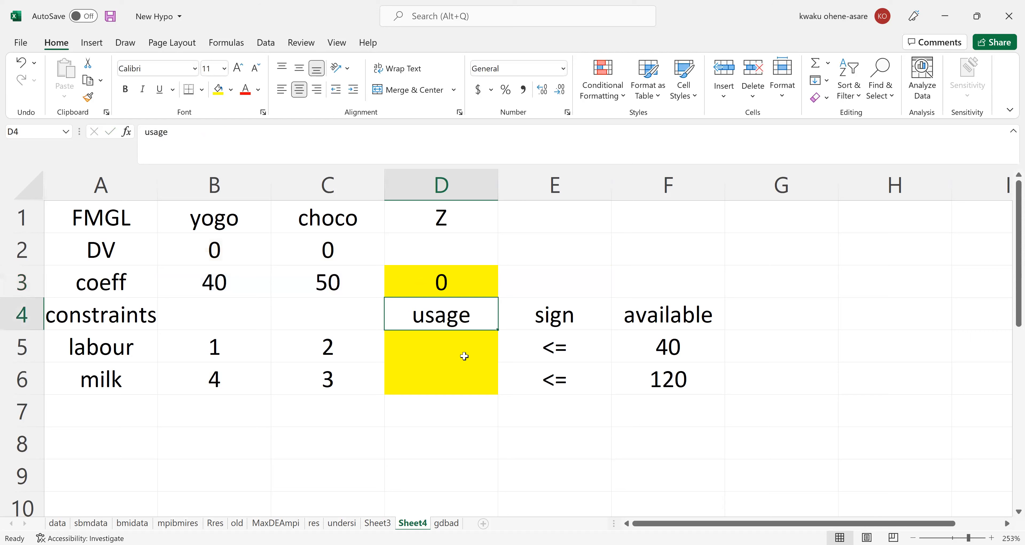
pyautogui.click(435, 349)
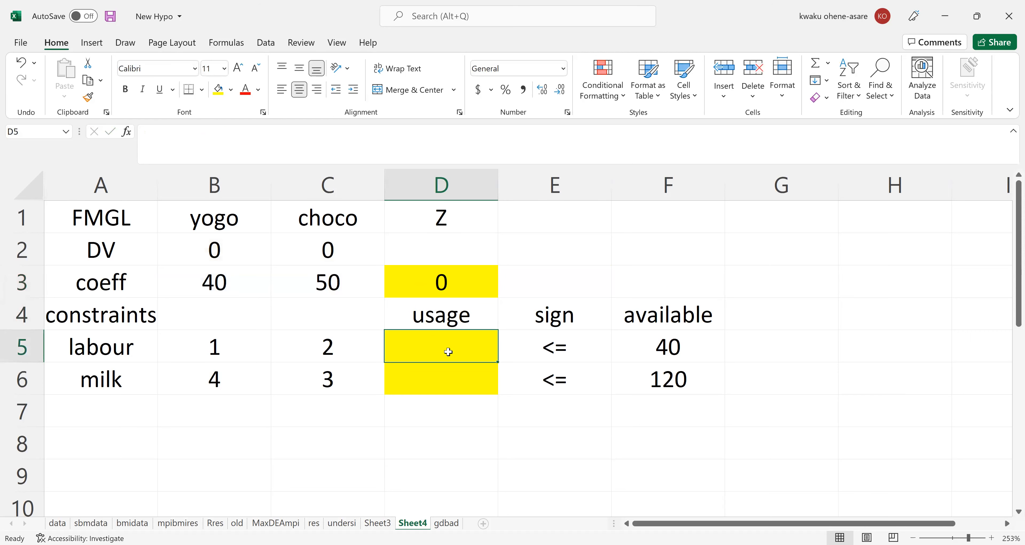
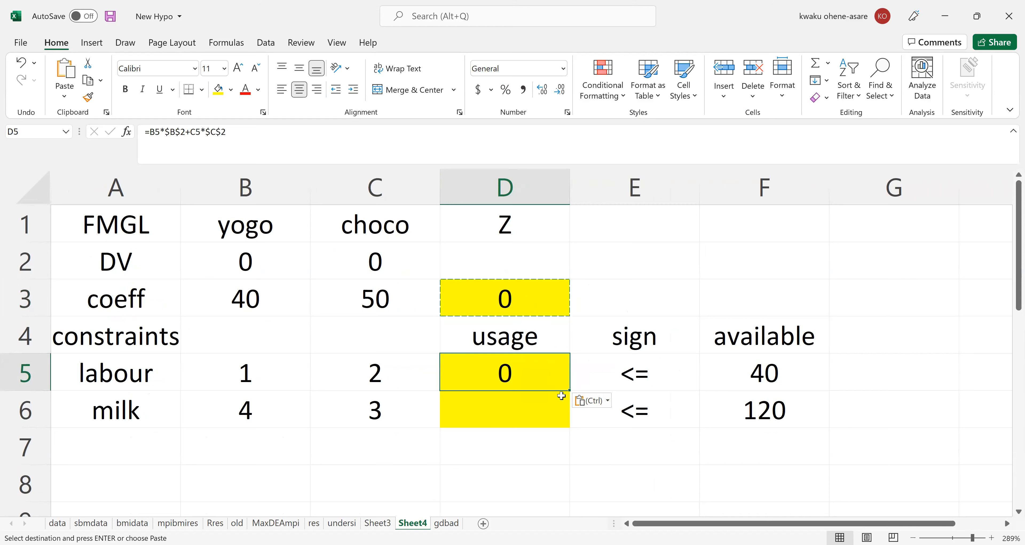
# Fill the labour usage formula from D5 down to the milk row in D6, and check the cell references in both formulas.
pyautogui.moveTo(567, 408)
pyautogui.mouseDown()
pyautogui.moveTo(566, 429)
pyautogui.moveTo(572, 397)
pyautogui.moveTo(570, 427)
pyautogui.mouseUp()
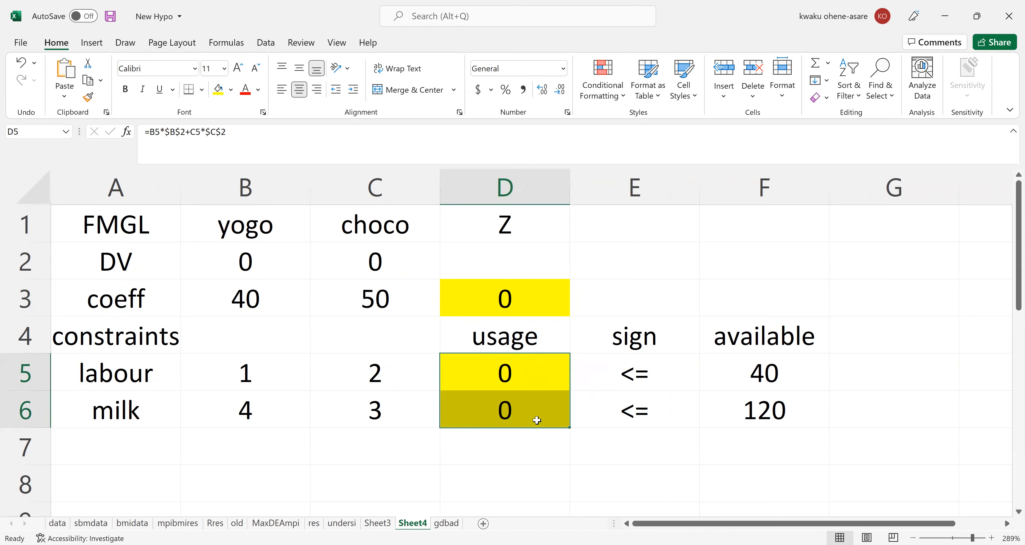
pyautogui.click(500, 364)
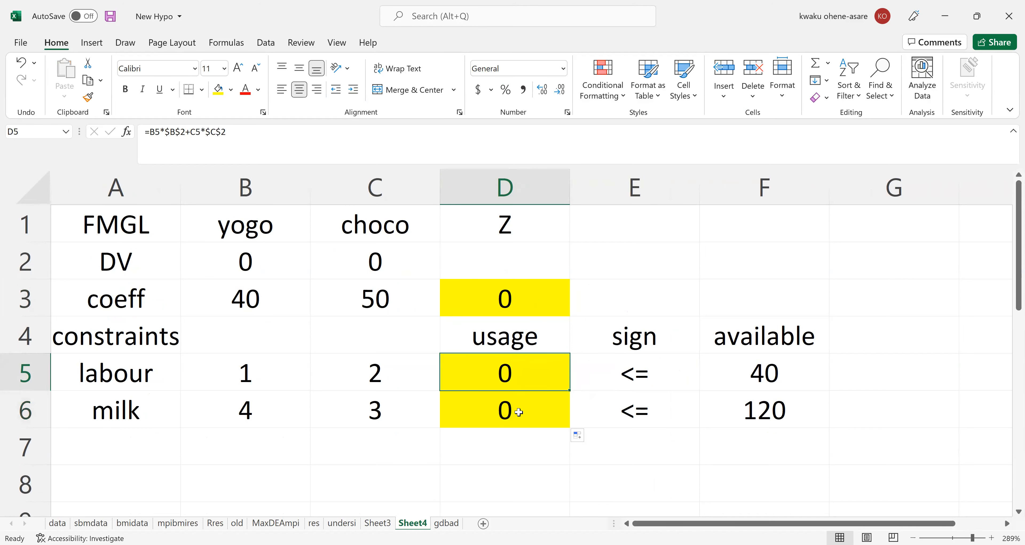
pyautogui.doubleClick(509, 373)
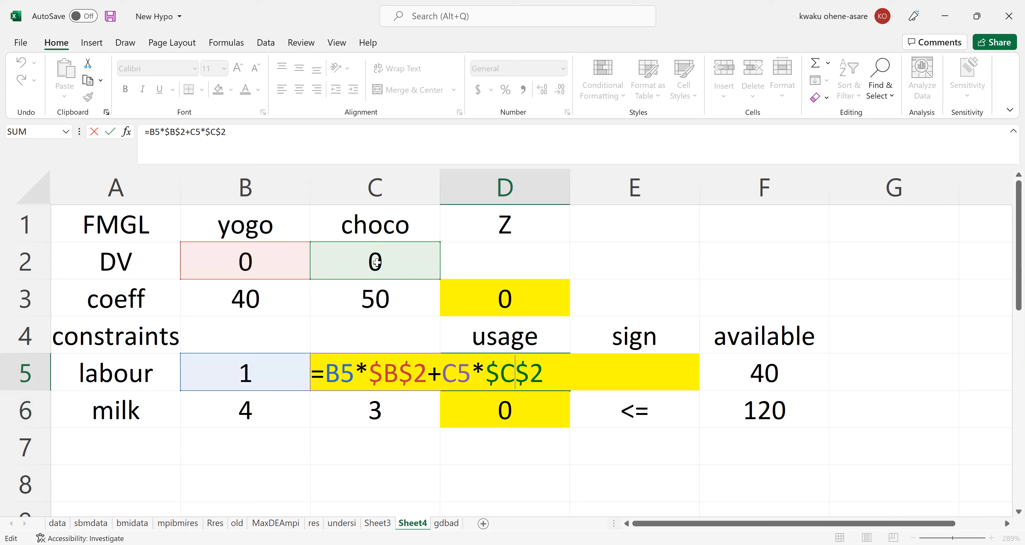
pyautogui.press('Return')
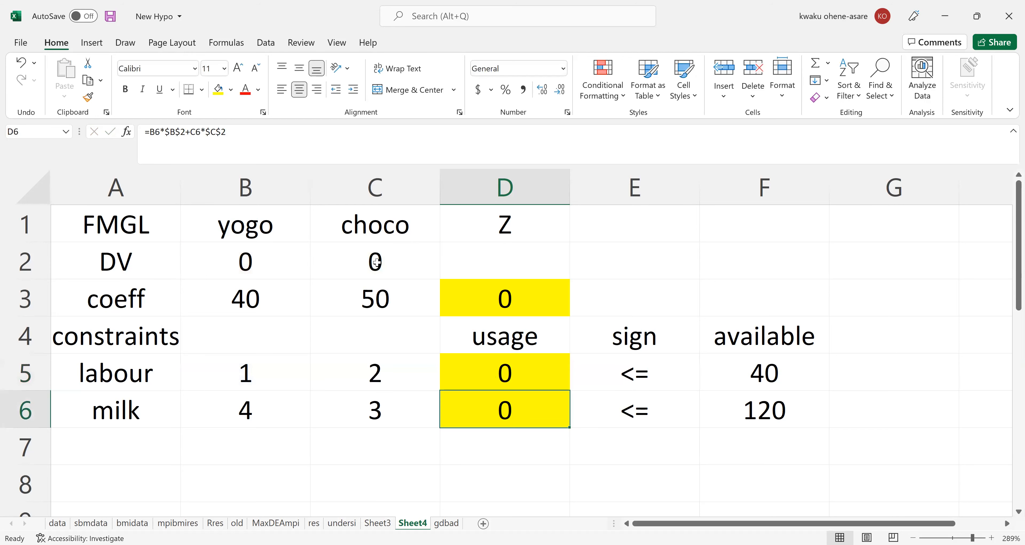
pyautogui.doubleClick(491, 408)
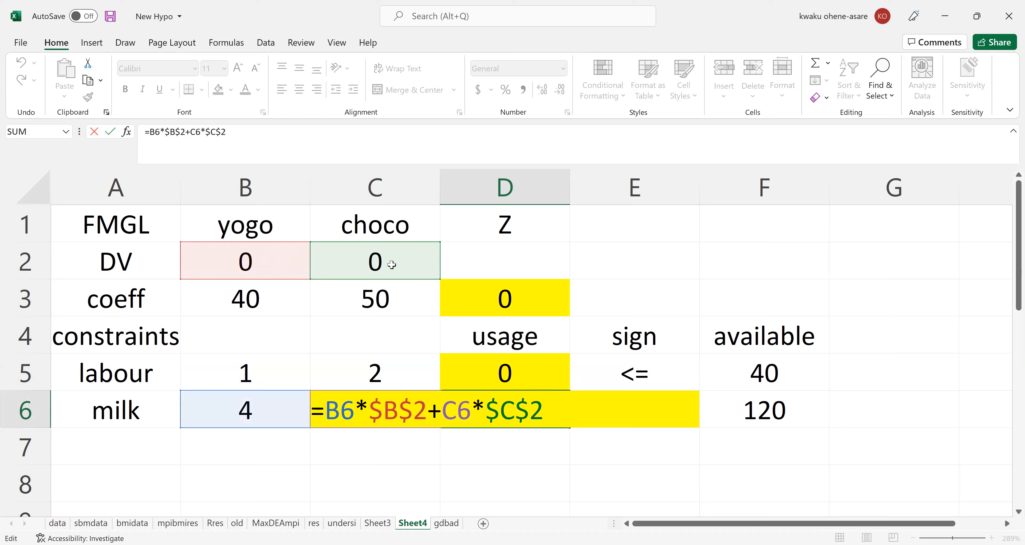
pyautogui.press('Return')
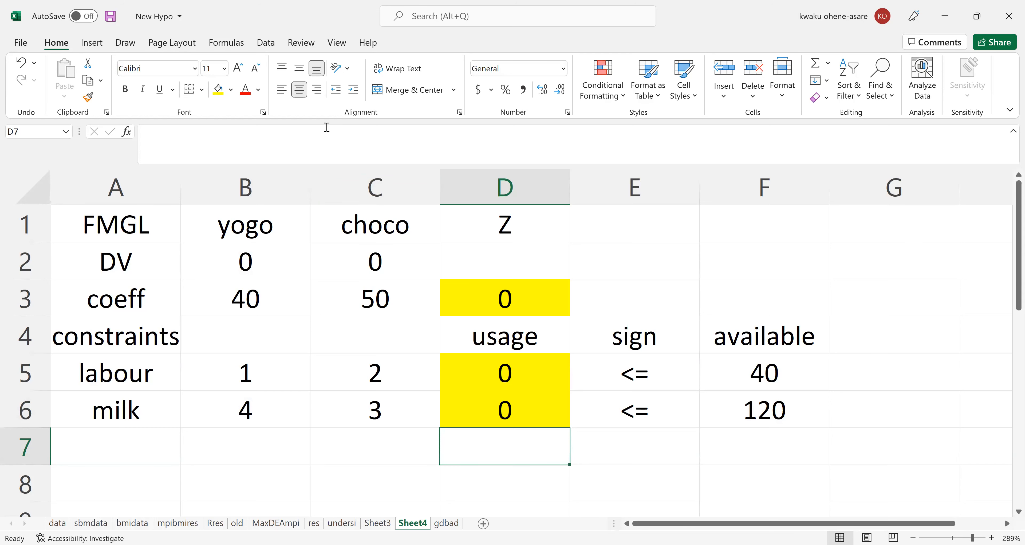
# Change the font colour of the yogo and choco decision variable cells B2:C2 to red.
pyautogui.click(426, 331)
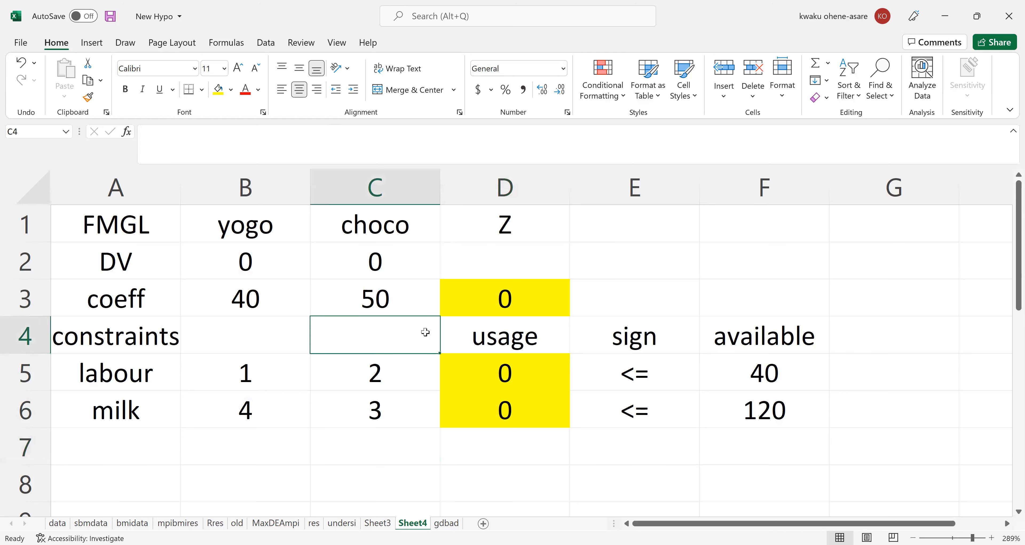
pyautogui.click(459, 336)
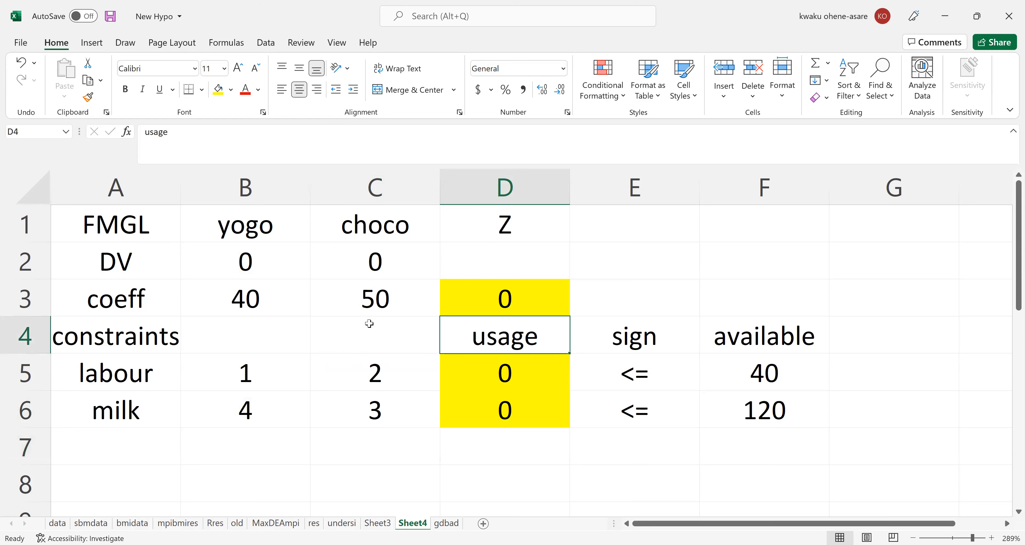
pyautogui.click(239, 261)
pyautogui.moveTo(282, 262); pyautogui.dragTo(343, 265)
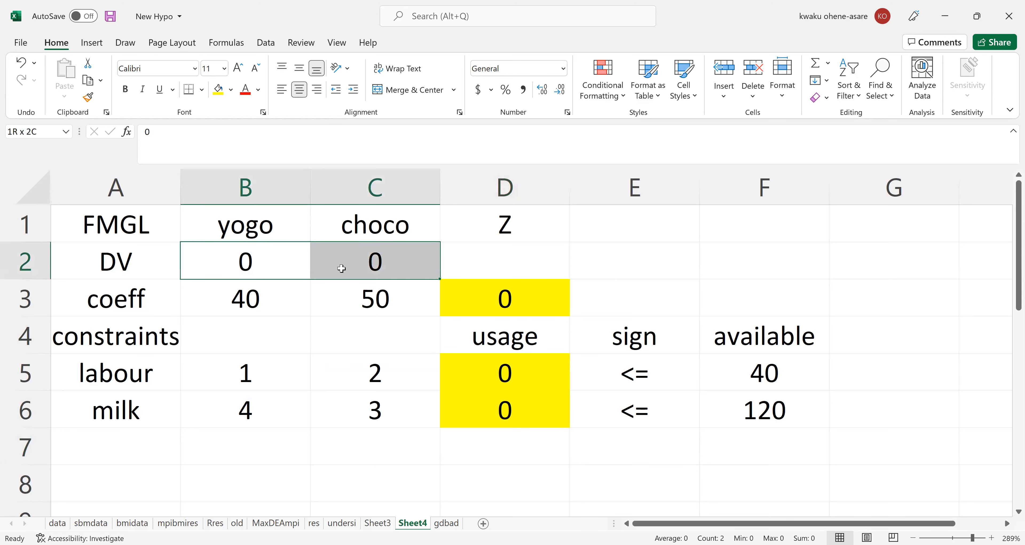
pyautogui.click(245, 90)
pyautogui.click(292, 259)
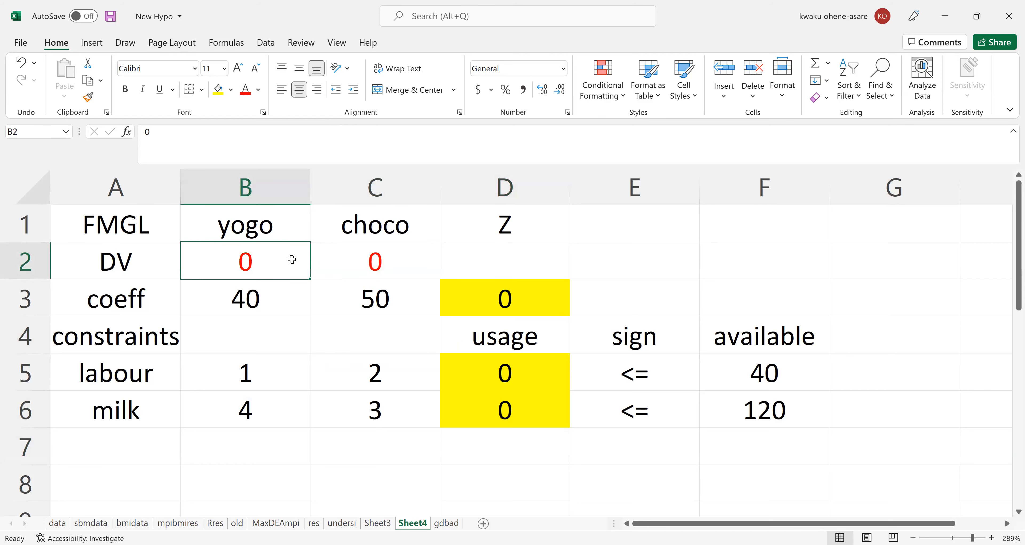
pyautogui.click(327, 258)
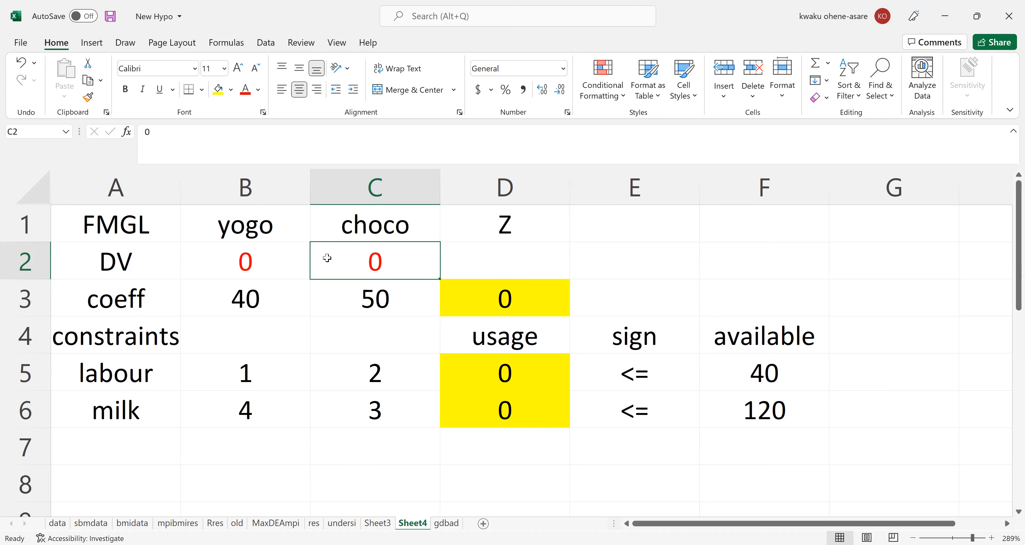
# Review the decision variable, objective and usage cells, and select the objective cell D3 in preparation for running Solver.
pyautogui.click(493, 296)
pyautogui.click(237, 261)
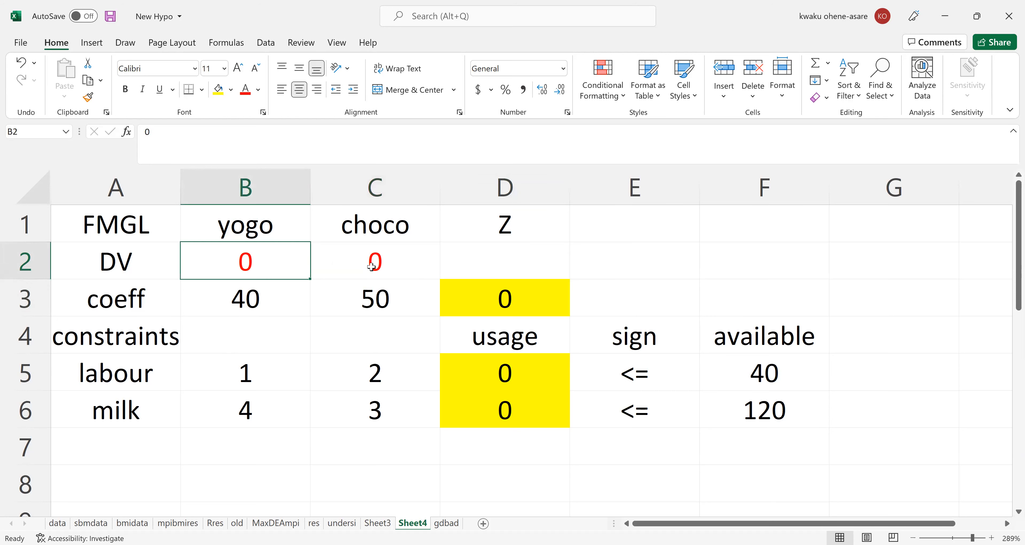
pyautogui.click(371, 267)
pyautogui.click(496, 300)
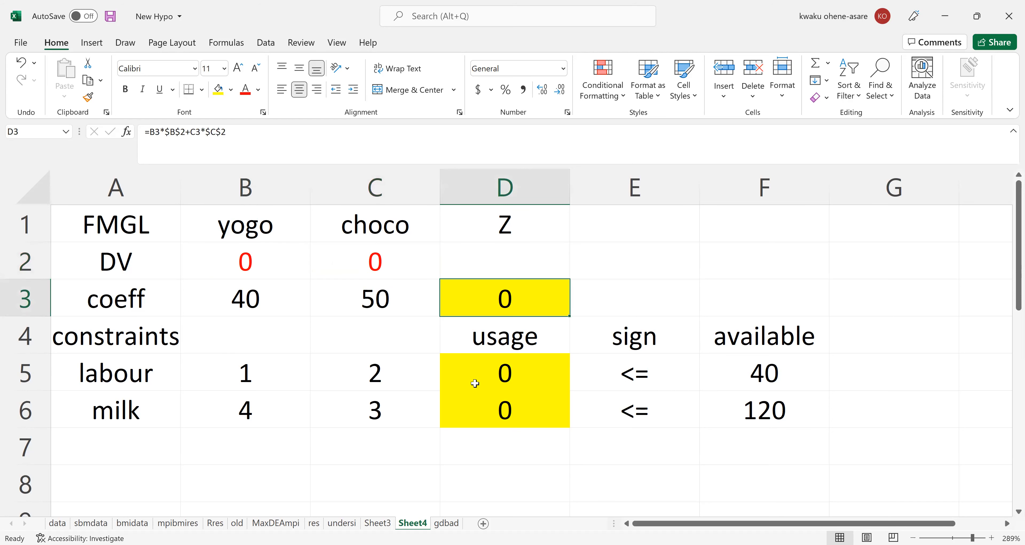
pyautogui.moveTo(496, 365); pyautogui.dragTo(501, 418)
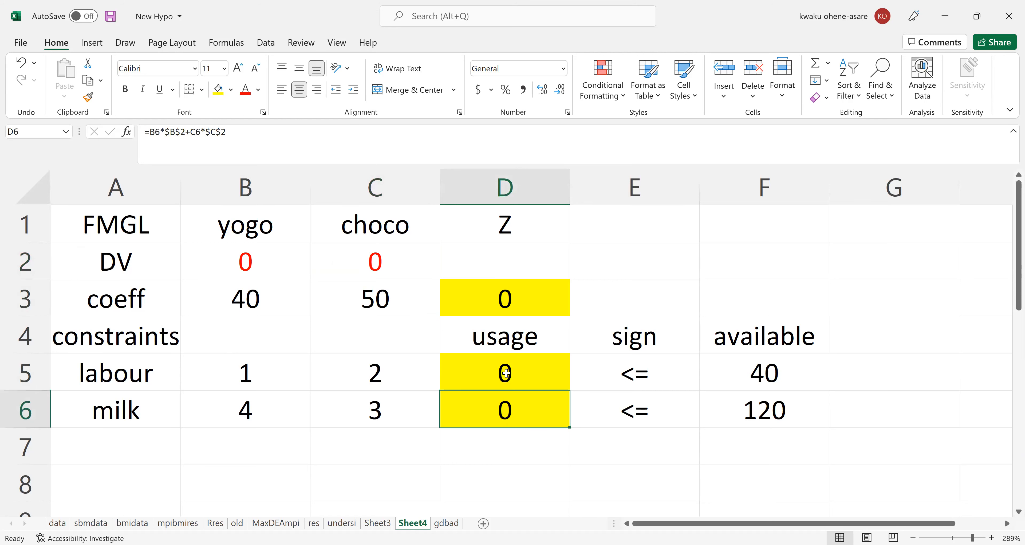
pyautogui.click(502, 312)
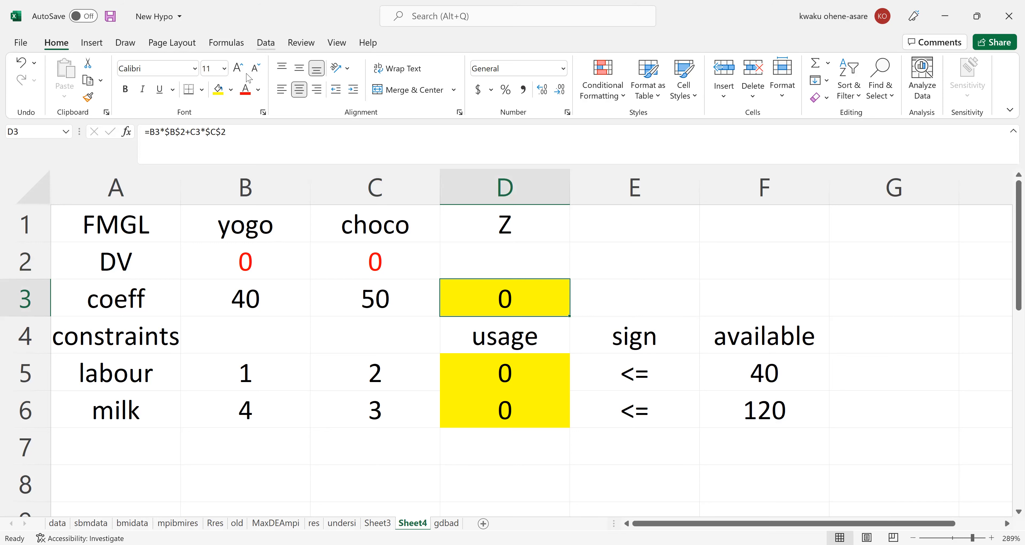
pyautogui.click(265, 43)
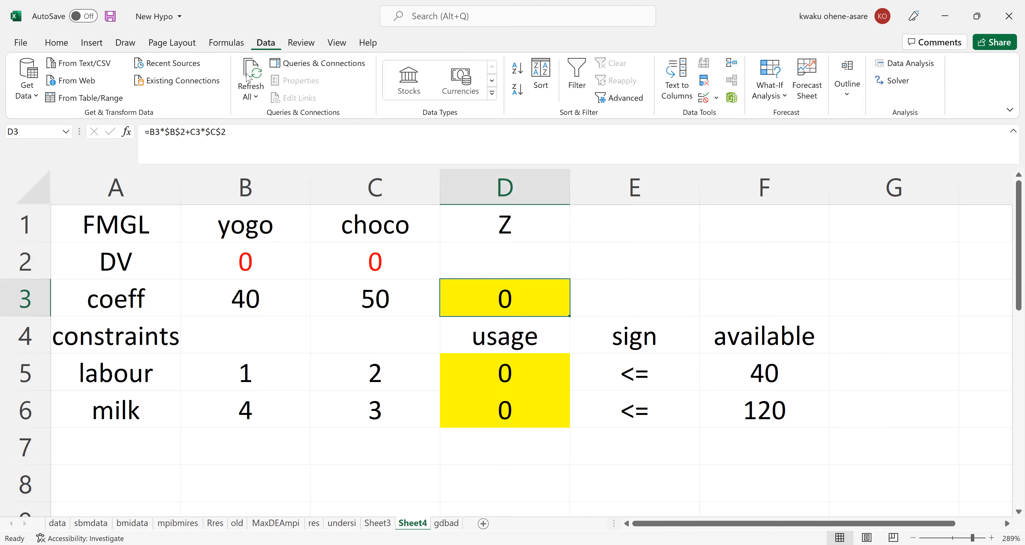
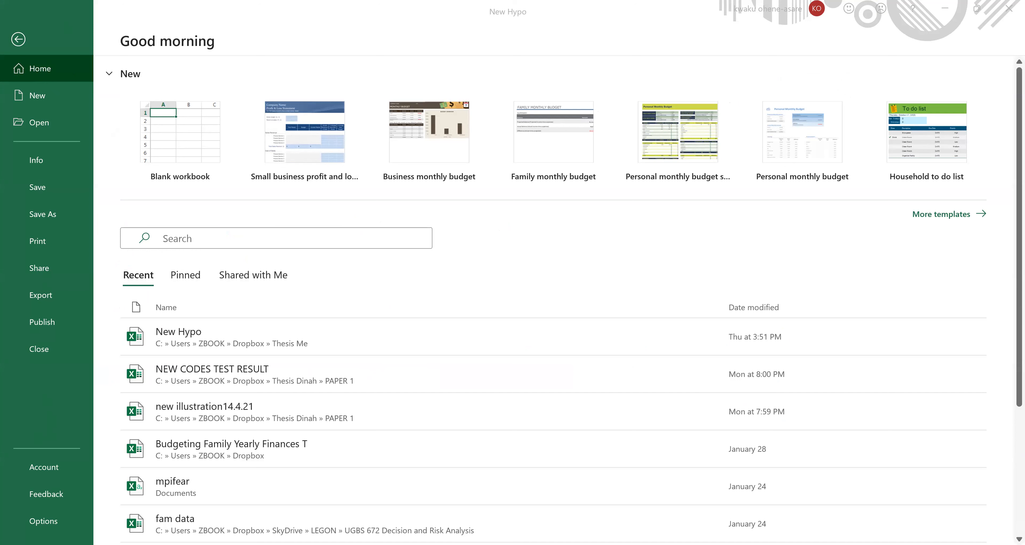
# Check in the Excel add-ins manager that the Solver Add-in is enabled.
pyautogui.click(45, 523)
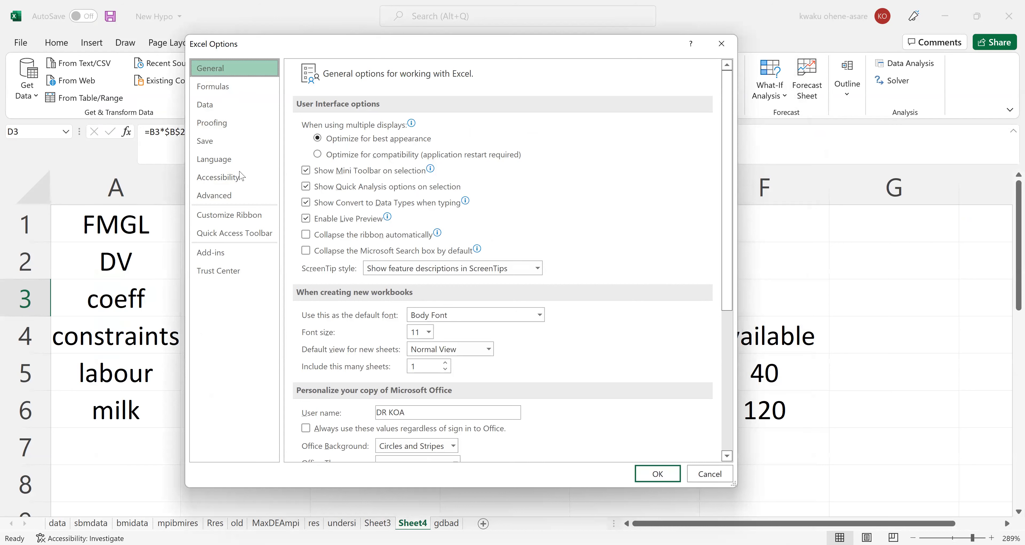
pyautogui.click(216, 257)
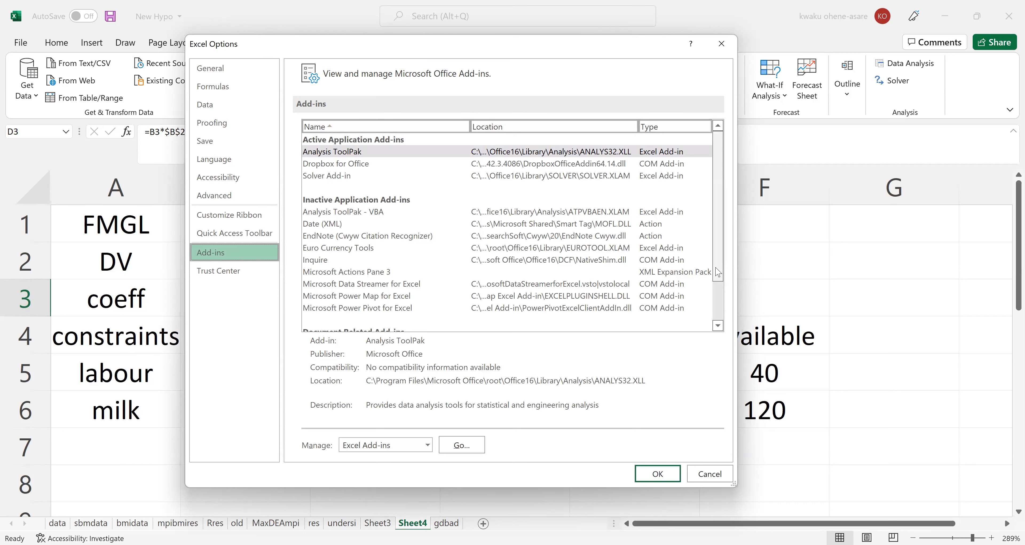
pyautogui.moveTo(717, 271); pyautogui.dragTo(712, 234)
pyautogui.click(337, 180)
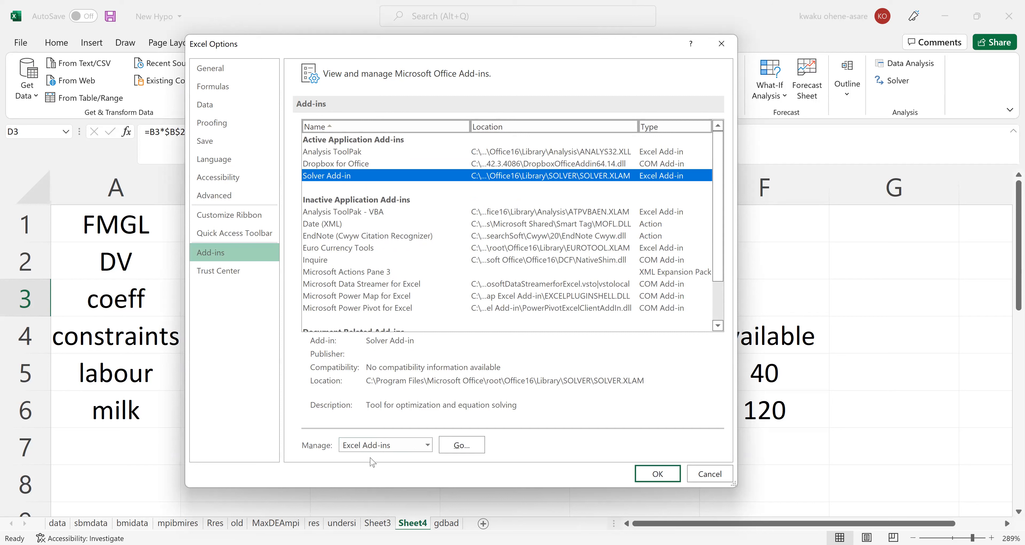
pyautogui.click(472, 450)
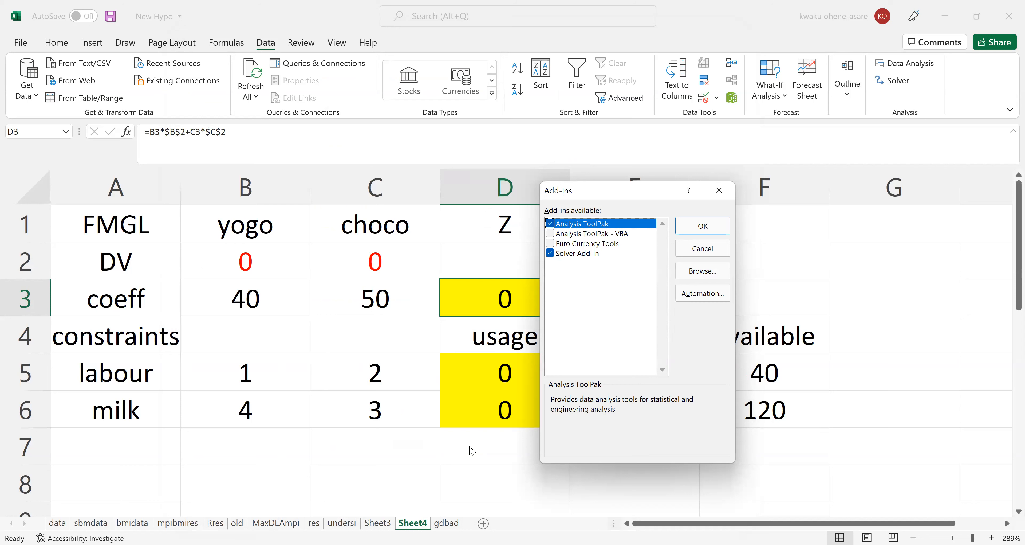
pyautogui.click(550, 254)
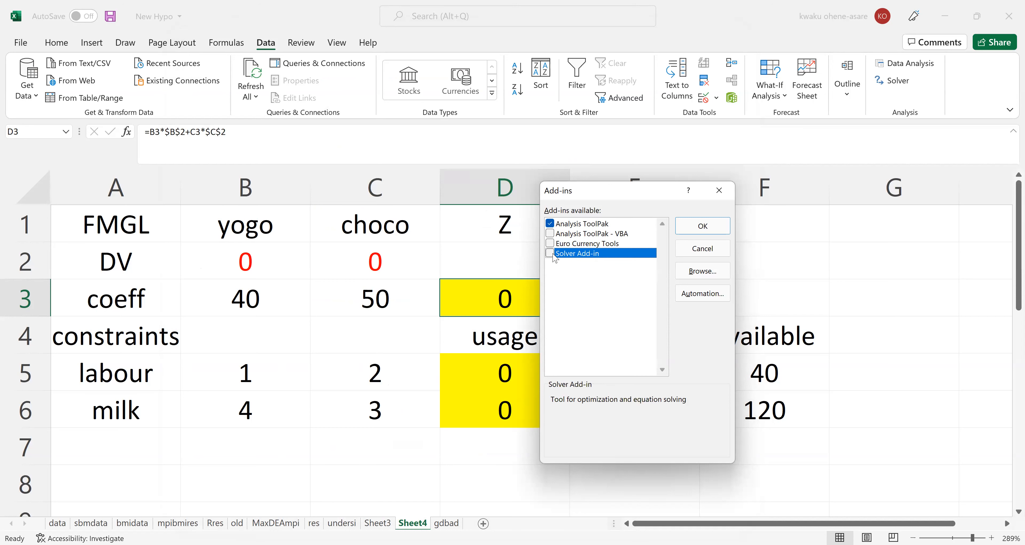
pyautogui.click(550, 253)
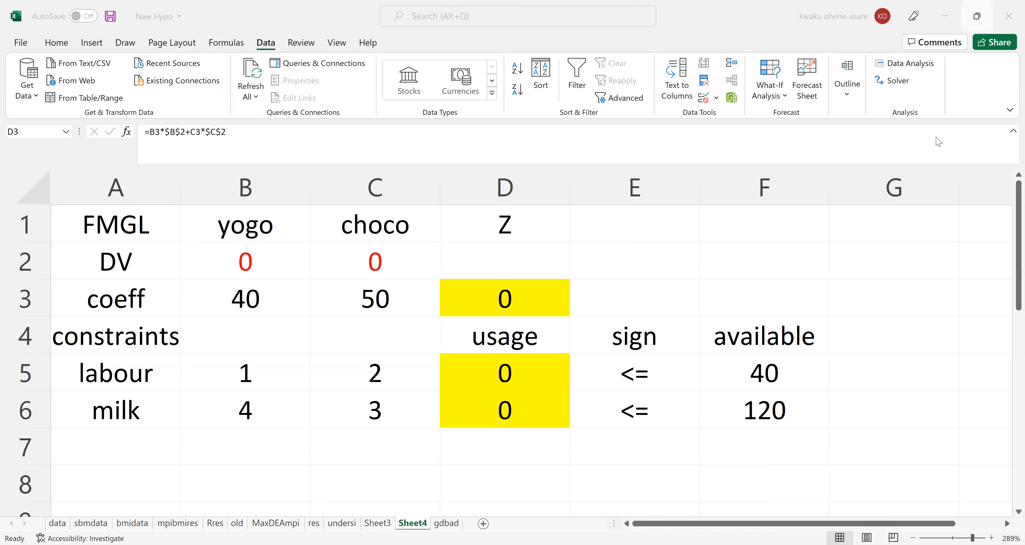
# Open Solver and set the objective to maximize the Z cell $D$3.
pyautogui.click(902, 82)
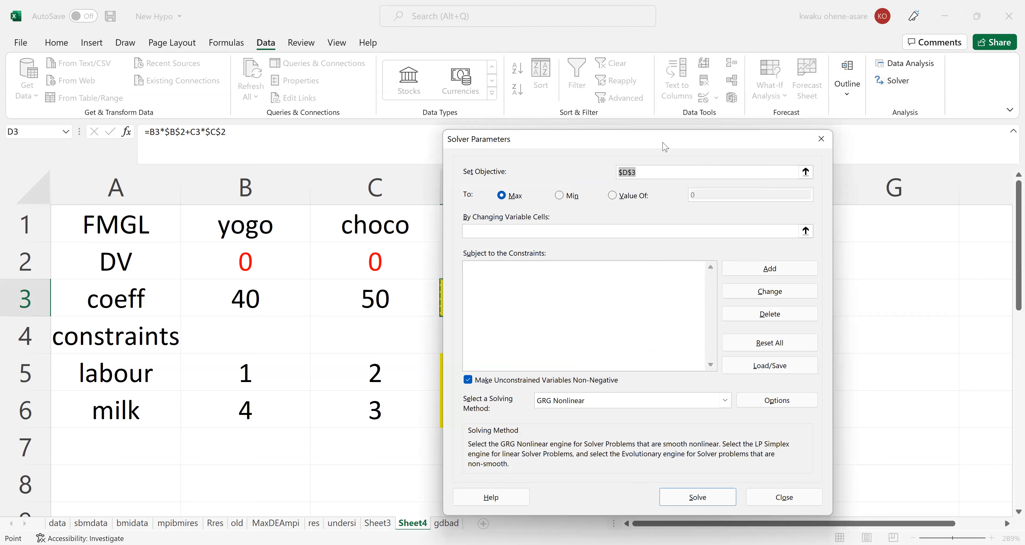
pyautogui.moveTo(657, 145); pyautogui.dragTo(668, 118)
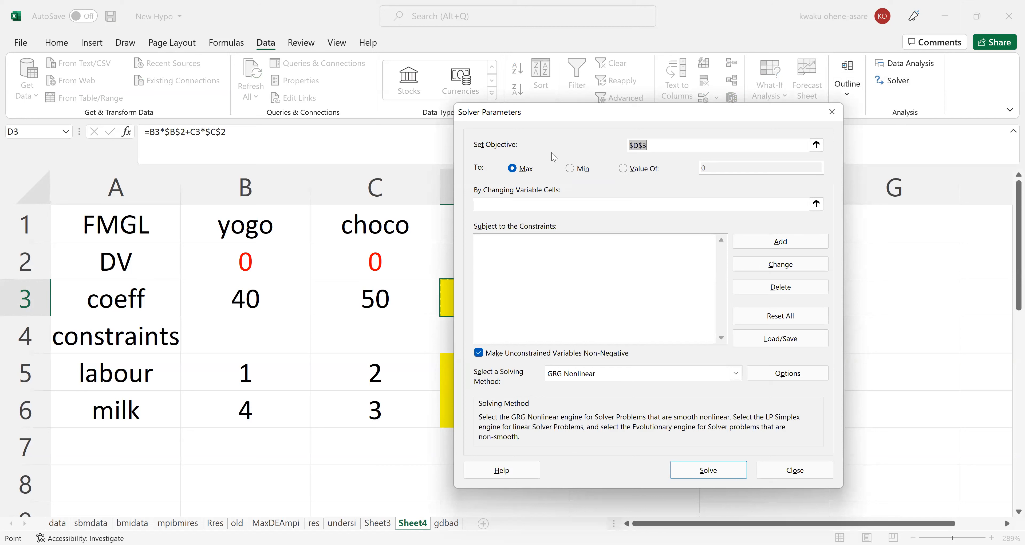
pyautogui.press('BackSpace')
pyautogui.write('gjhahgsAjhgs')
pyautogui.press('BackSpace')
pyautogui.press('BackSpace')
pyautogui.press('BackSpace')
pyautogui.press('BackSpace')
pyautogui.press('BackSpace')
pyautogui.press('BackSpace')
pyautogui.press('BackSpace')
pyautogui.press('BackSpace')
pyautogui.press('BackSpace')
pyautogui.press('BackSpace')
pyautogui.press('BackSpace')
pyautogui.press('BackSpace')
pyautogui.moveTo(602, 115); pyautogui.dragTo(727, 108)
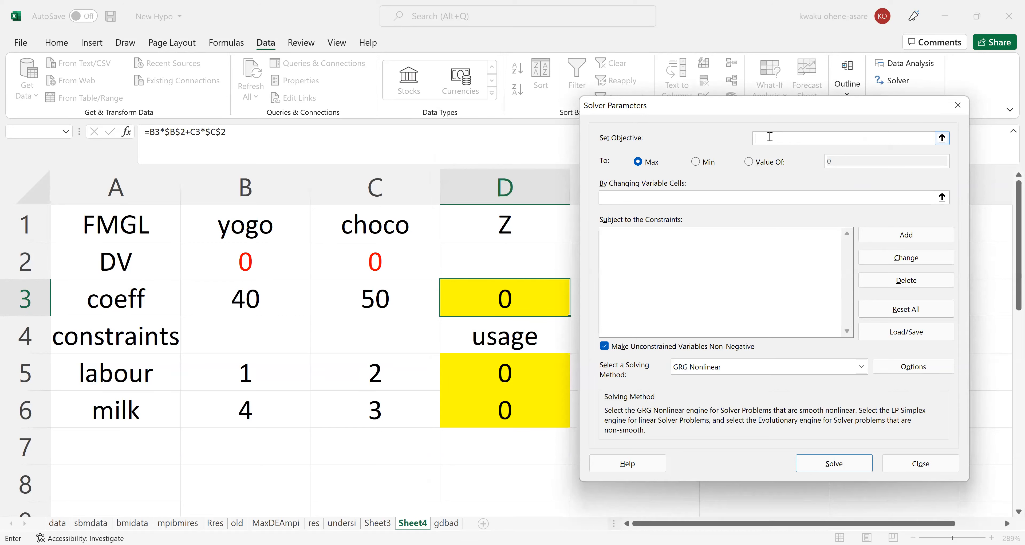
pyautogui.click(504, 295)
pyautogui.click(641, 166)
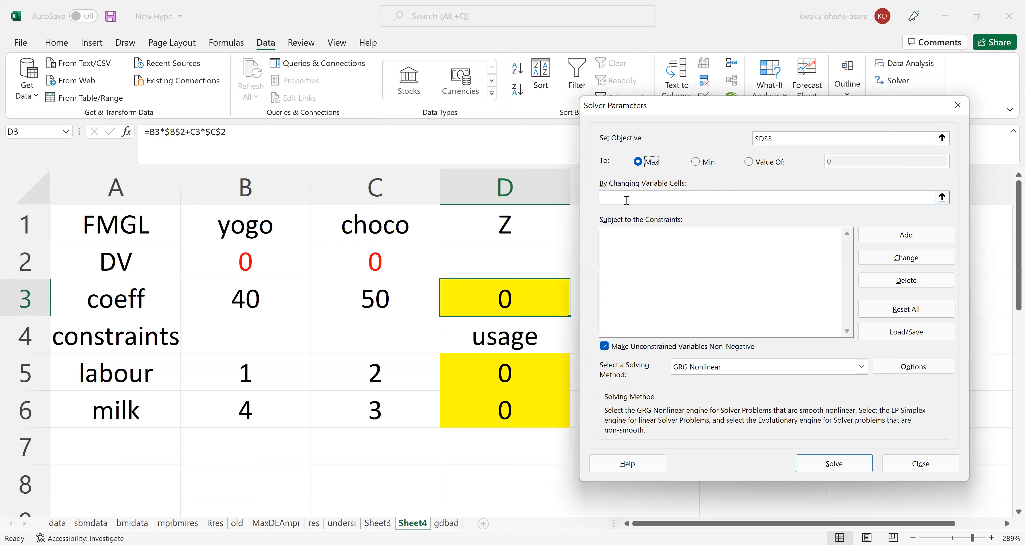
# Set Solver's changing variable cells to the decision variables $B$2:$C$2.
pyautogui.click(611, 196)
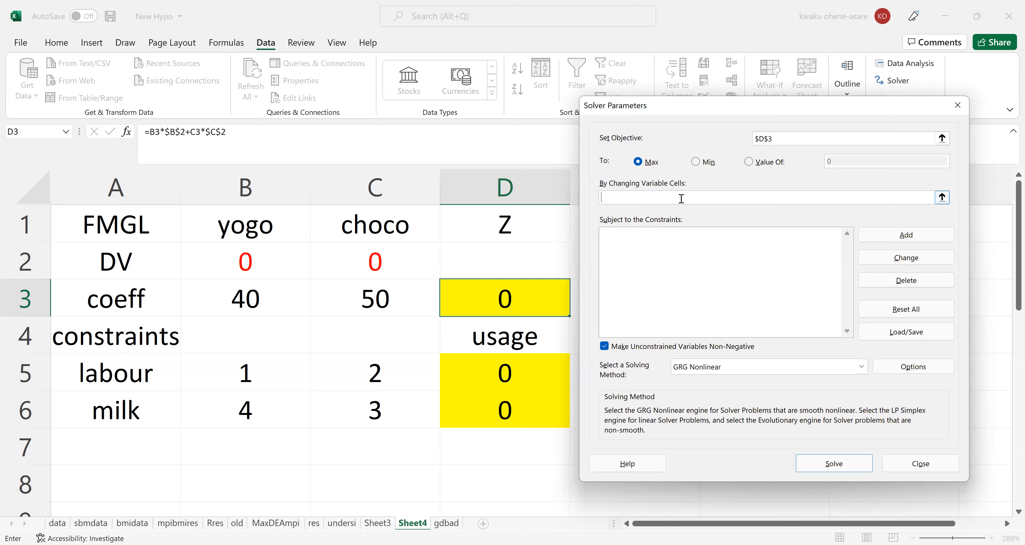
pyautogui.click(224, 258)
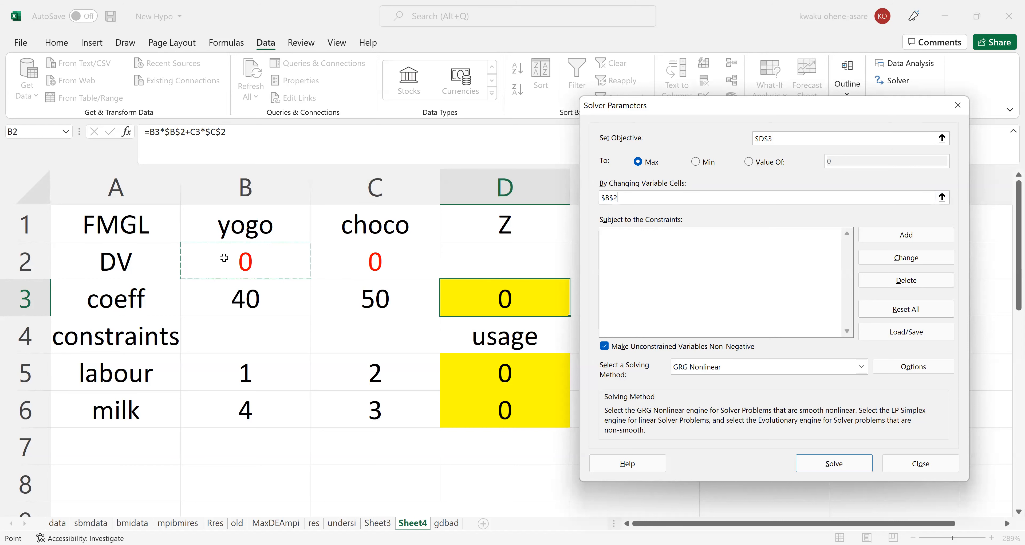
pyautogui.moveTo(224, 258); pyautogui.dragTo(337, 261)
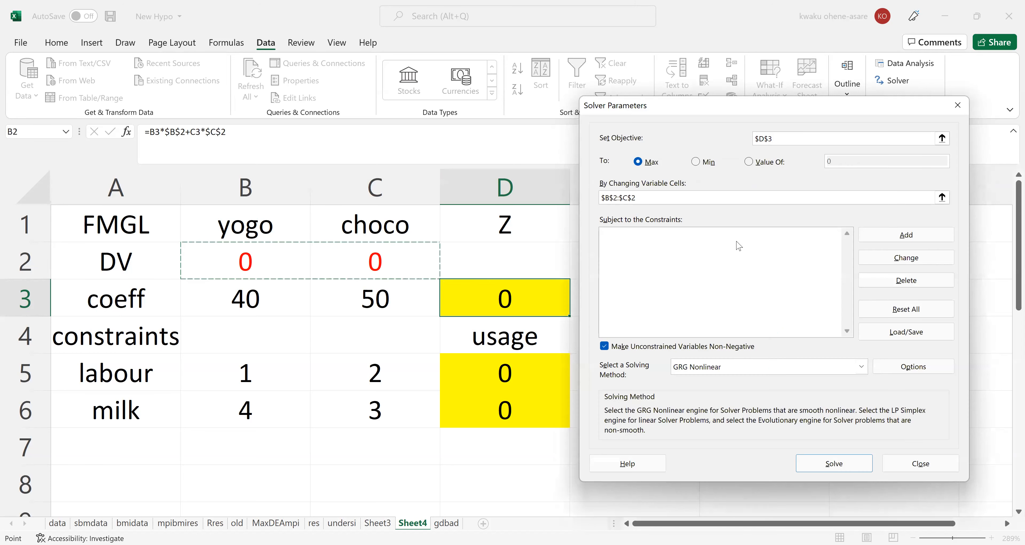
pyautogui.click(661, 198)
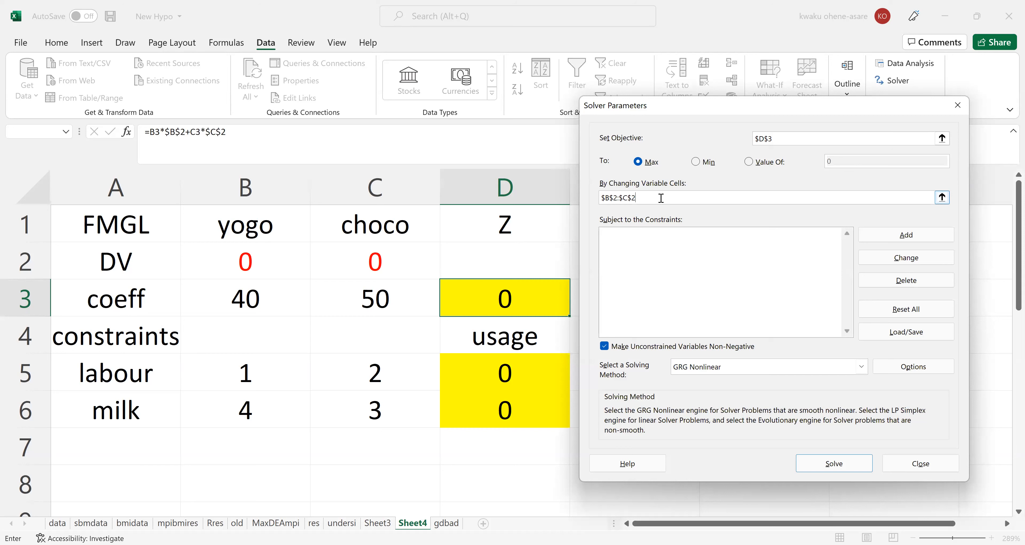
# Start a new Solver constraint with the labour and milk usage cells $D$5:$D$6 as its cell reference.
pyautogui.click(643, 257)
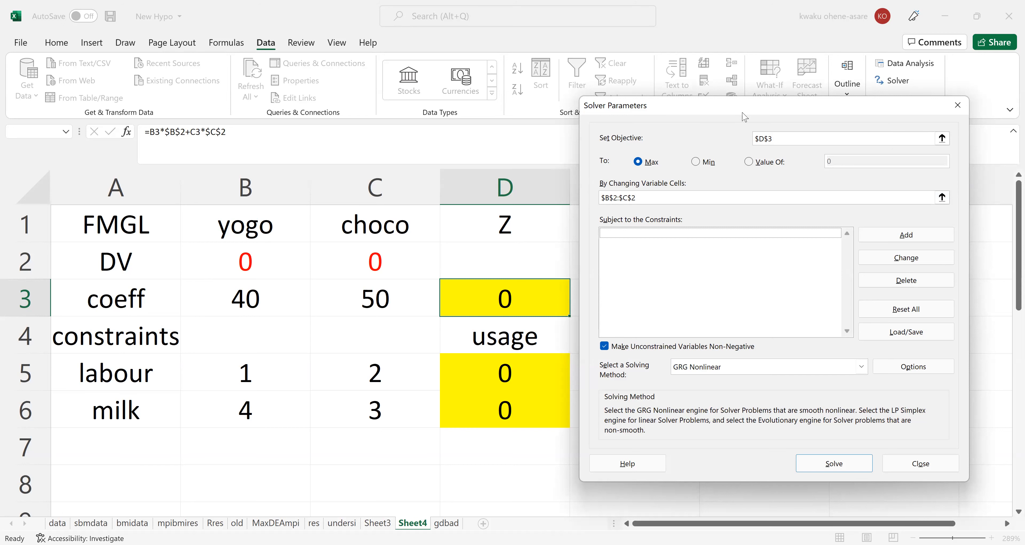
pyautogui.moveTo(744, 116); pyautogui.dragTo(782, 116)
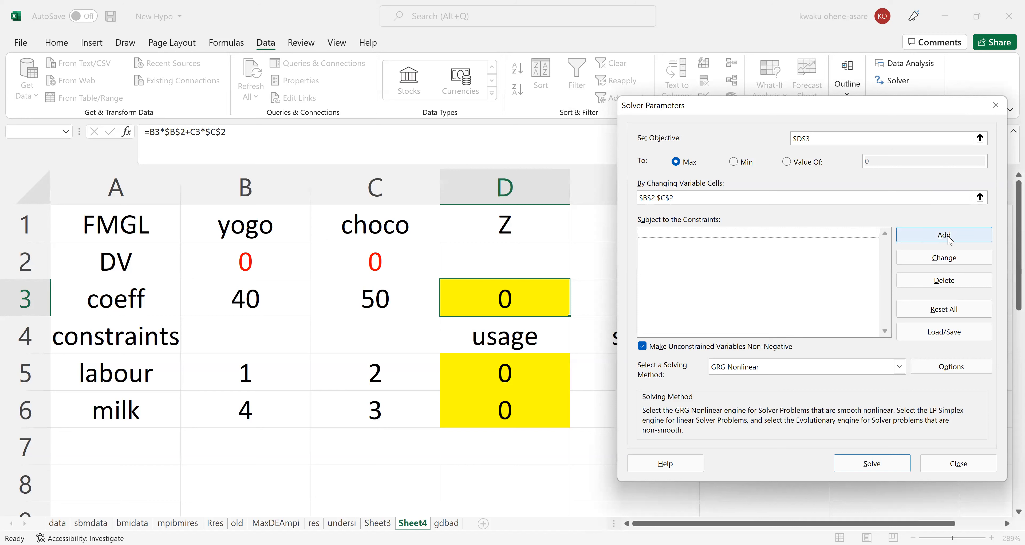
pyautogui.click(931, 237)
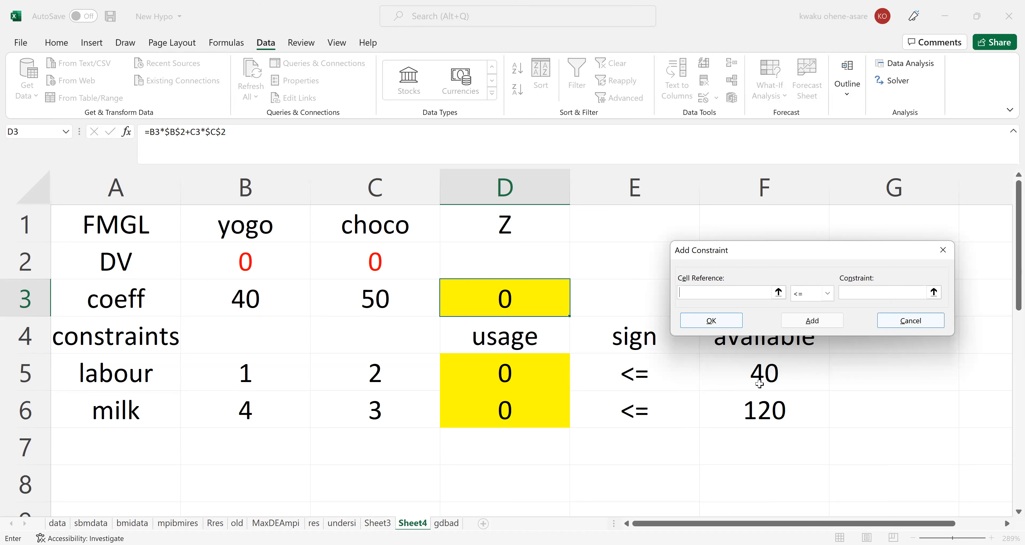
pyautogui.click(828, 294)
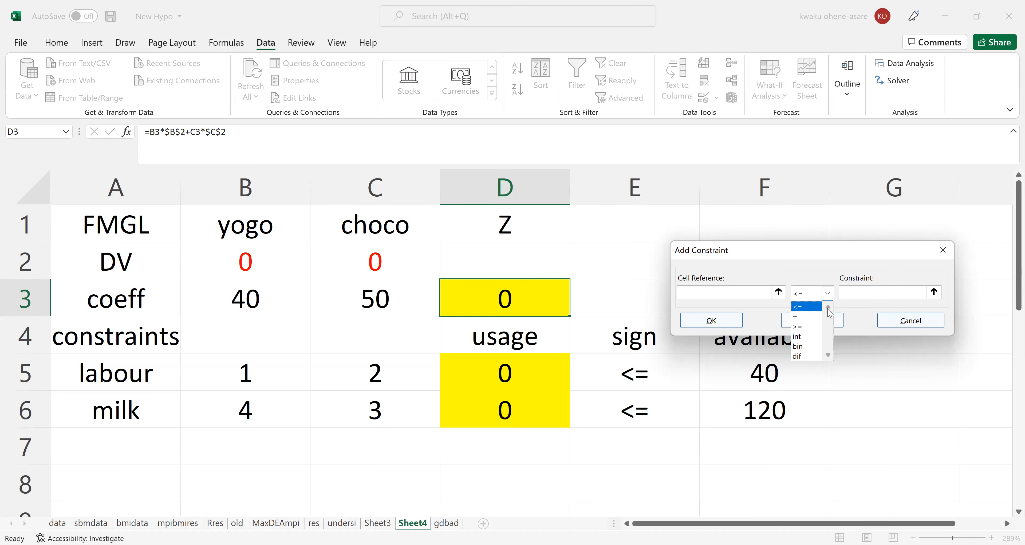
pyautogui.click(741, 321)
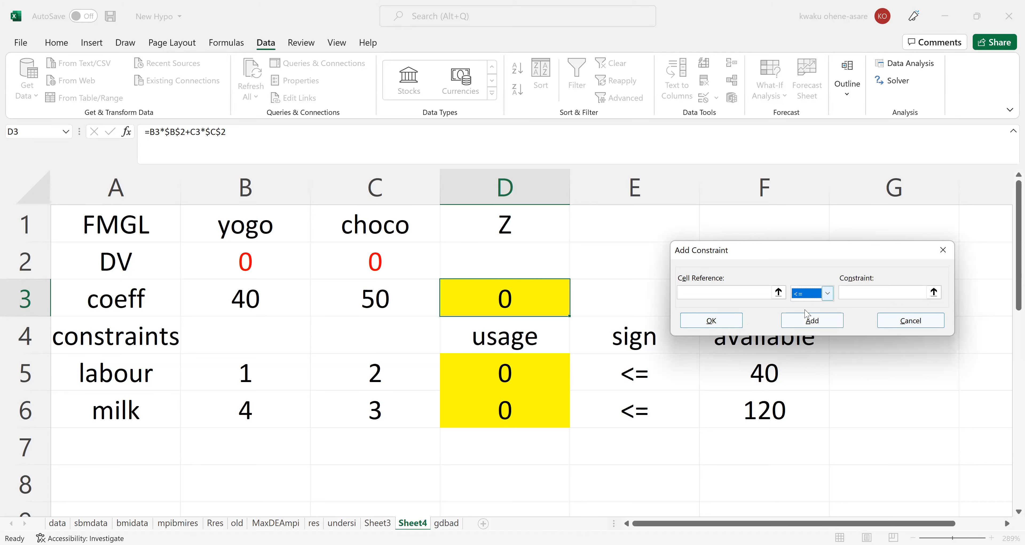
pyautogui.click(814, 293)
pyautogui.click(730, 290)
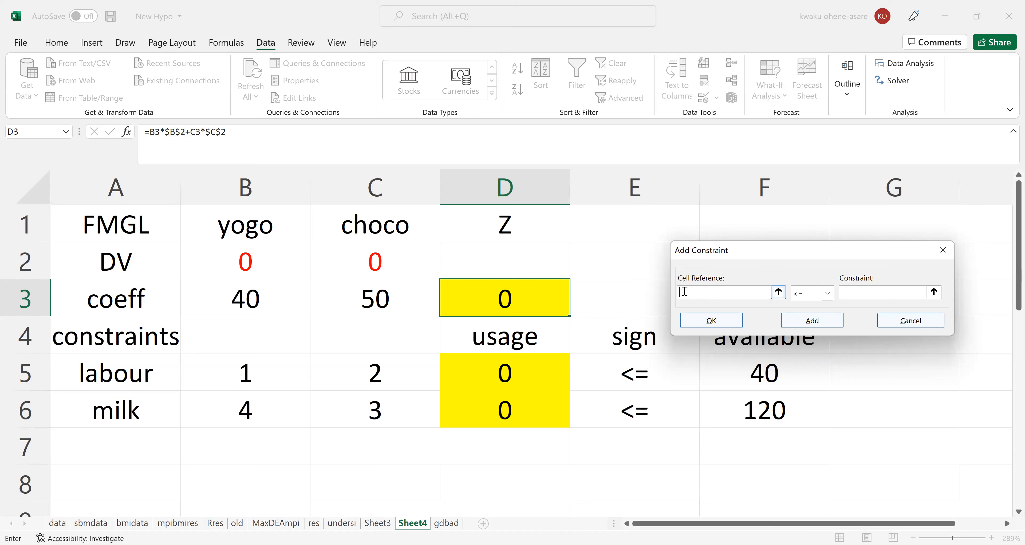
pyautogui.click(501, 364)
pyautogui.moveTo(501, 365); pyautogui.dragTo(498, 406)
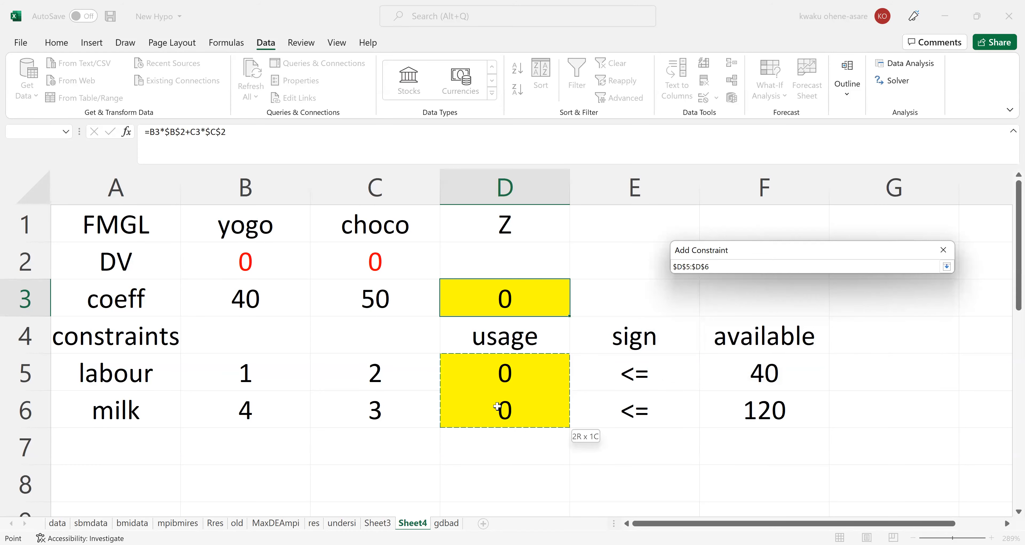
pyautogui.moveTo(497, 406); pyautogui.dragTo(497, 406)
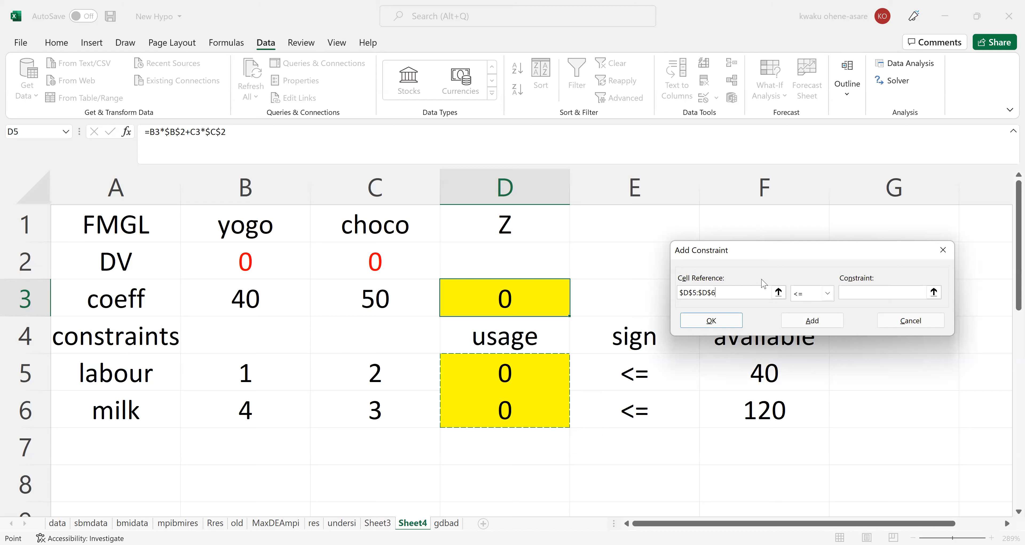
# Set the constraint's relation to <= with the available amounts $F$5:$F$6 as its limit, and add it to the model.
pyautogui.click(828, 295)
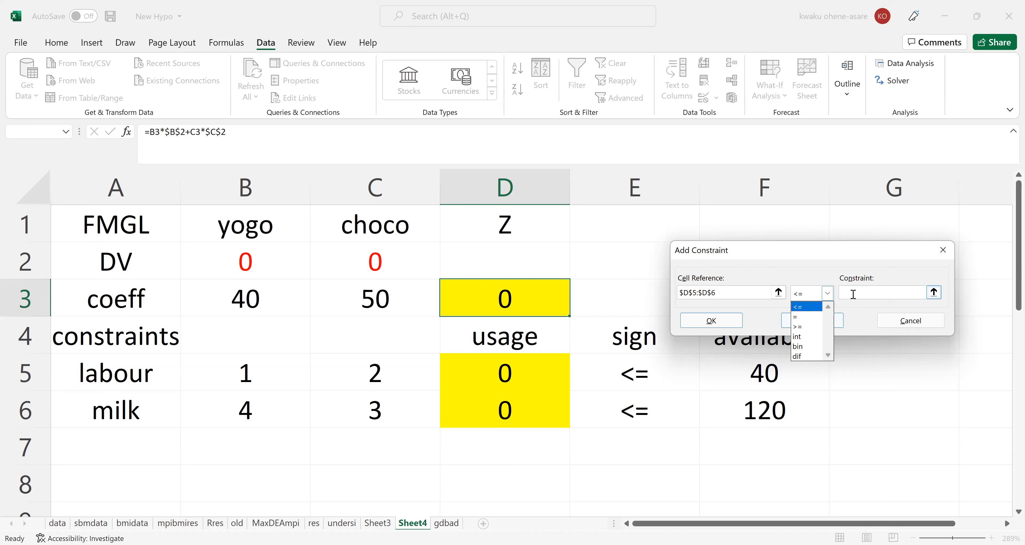
pyautogui.click(804, 309)
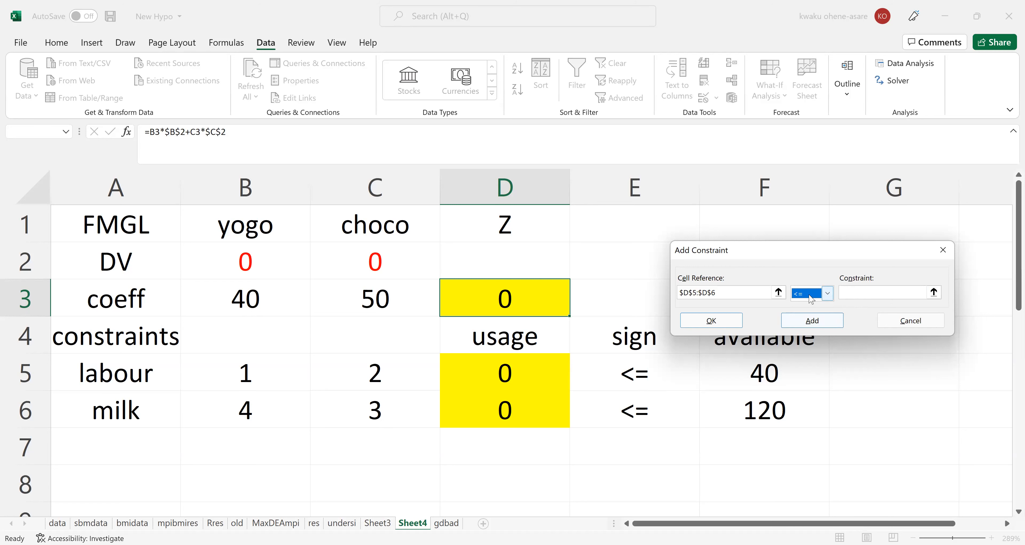
pyautogui.click(852, 291)
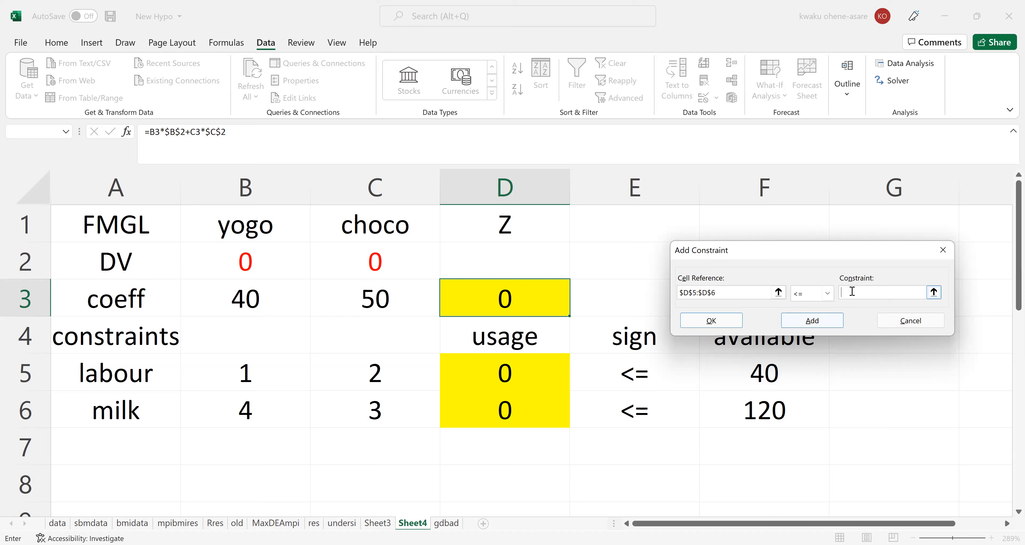
pyautogui.moveTo(806, 255); pyautogui.dragTo(752, 214)
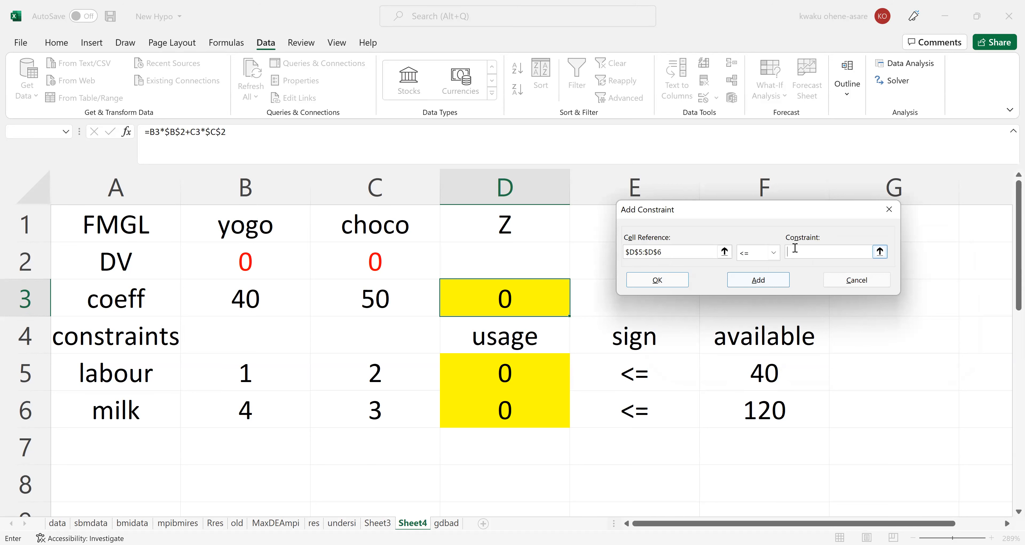
pyautogui.click(757, 370)
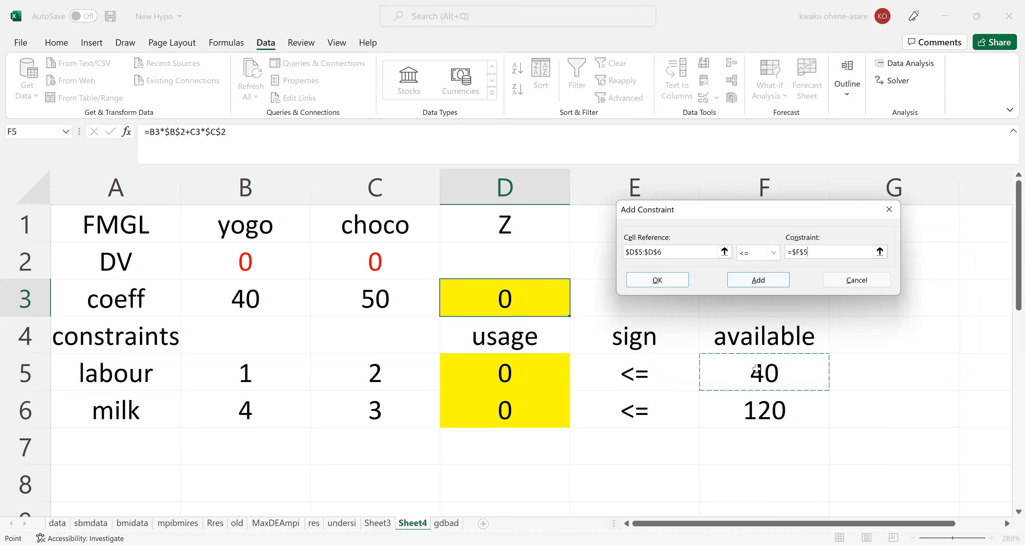
pyautogui.moveTo(757, 370); pyautogui.dragTo(759, 405)
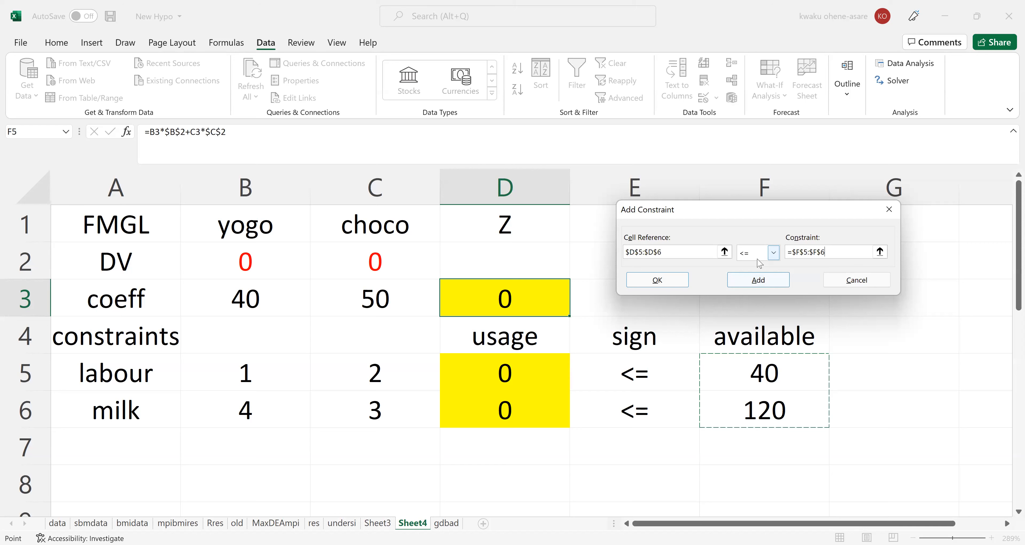
pyautogui.click(659, 282)
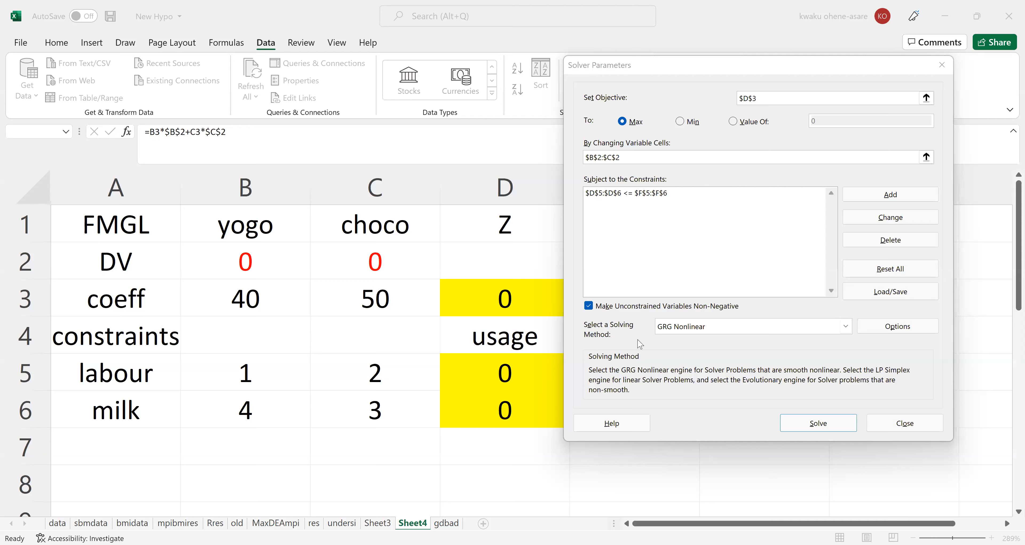
# Choose Simplex LP as the solving method and solve the model.
pyautogui.click(701, 335)
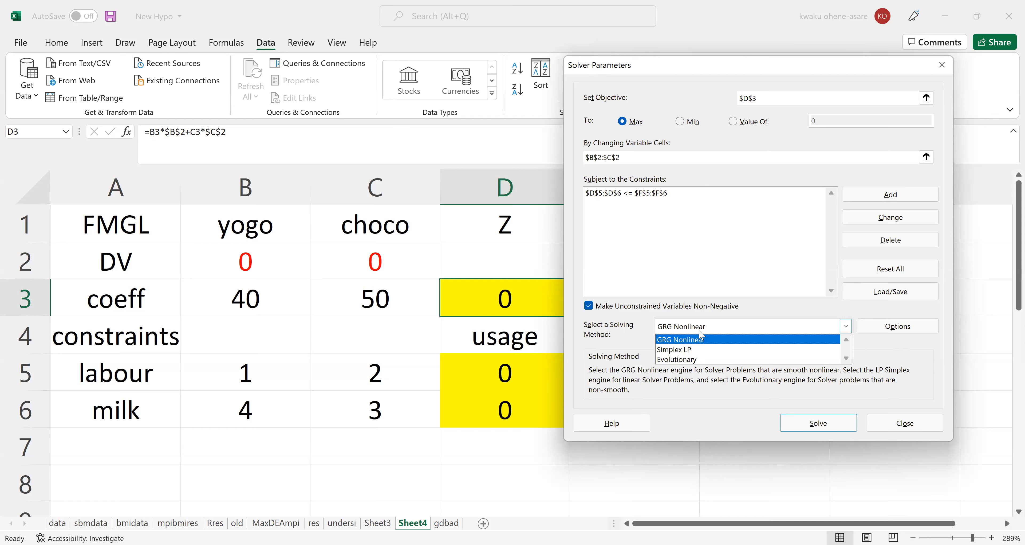
pyautogui.click(689, 349)
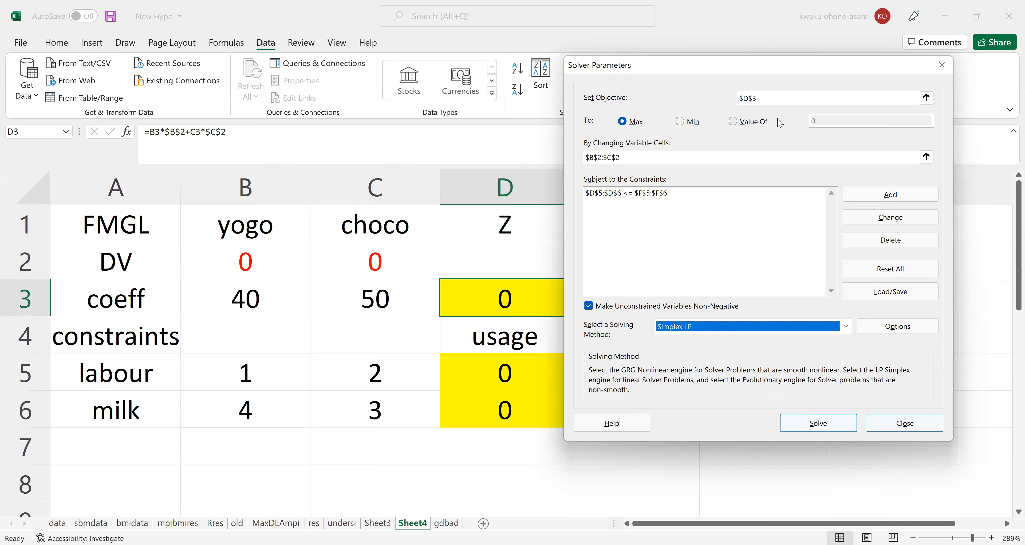
pyautogui.click(812, 426)
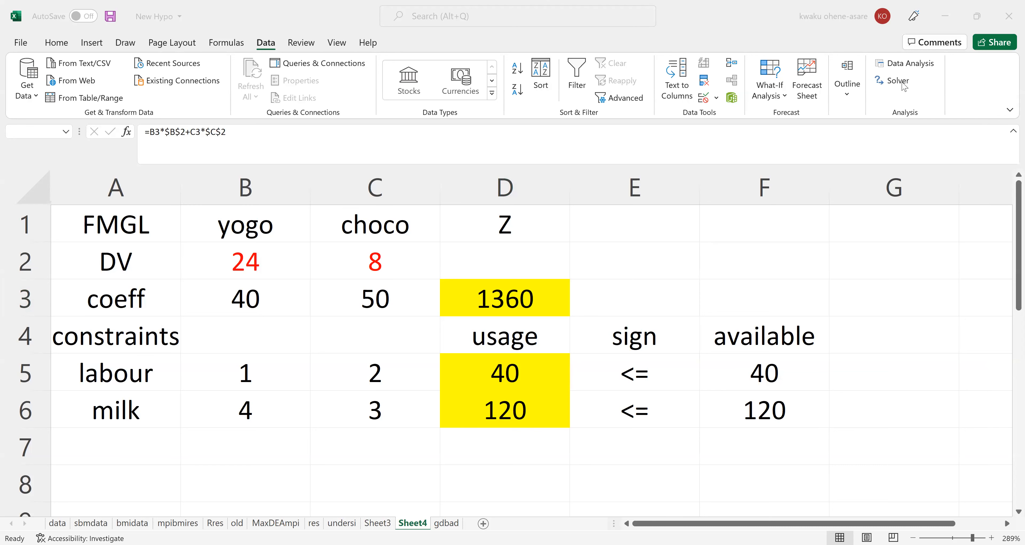
# Generate only the Sensitivity report from the Solver results and restore the original values in the decision variable cells.
pyautogui.click(897, 81)
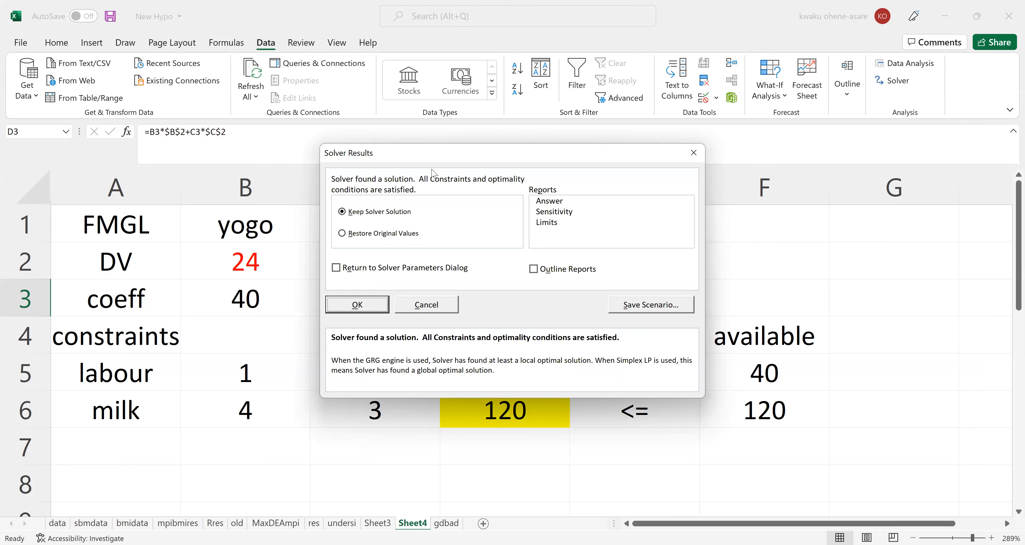
pyautogui.click(424, 158)
pyautogui.moveTo(456, 161); pyautogui.dragTo(517, 167)
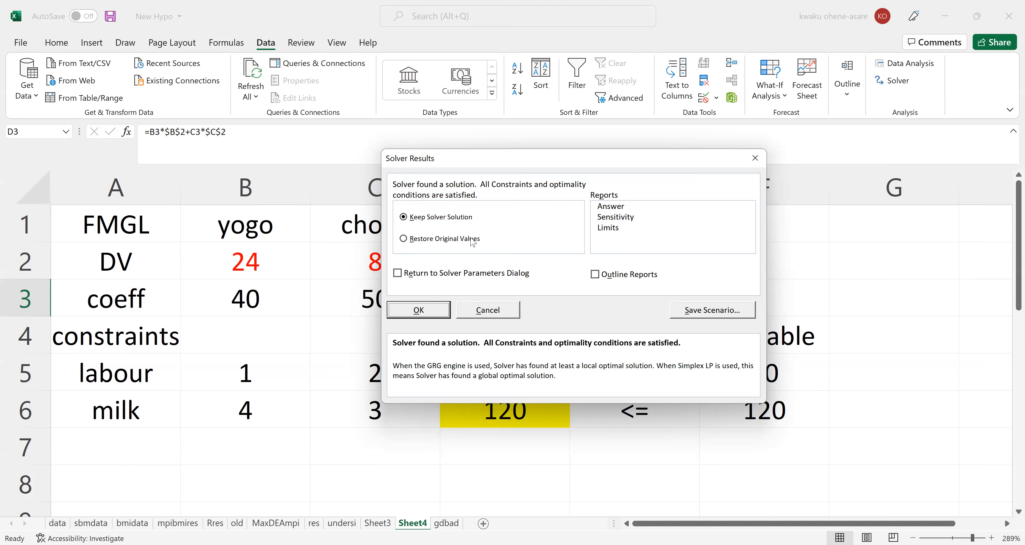
pyautogui.click(612, 209)
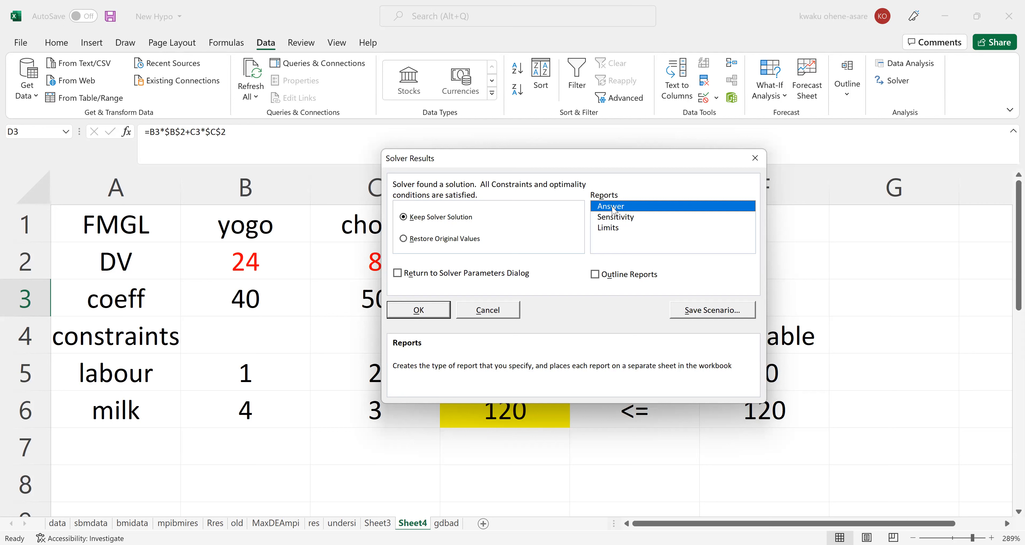
pyautogui.click(616, 218)
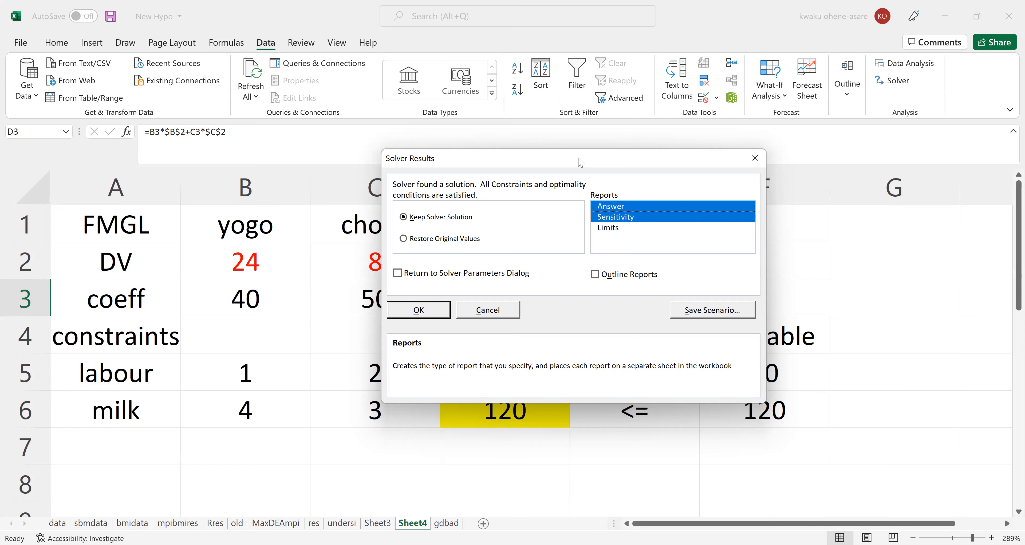
pyautogui.moveTo(580, 161); pyautogui.dragTo(803, 123)
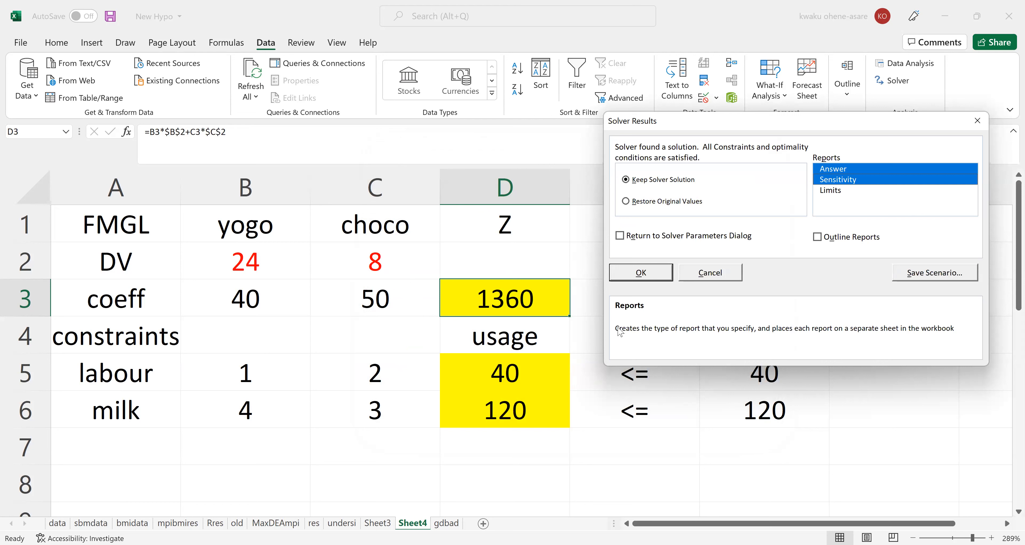
pyautogui.click(919, 171)
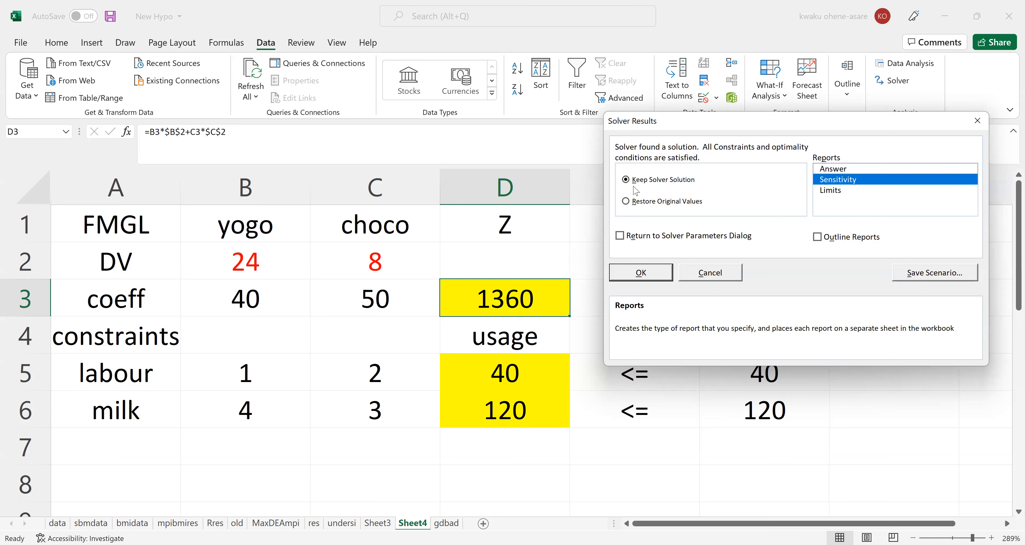
pyautogui.click(626, 202)
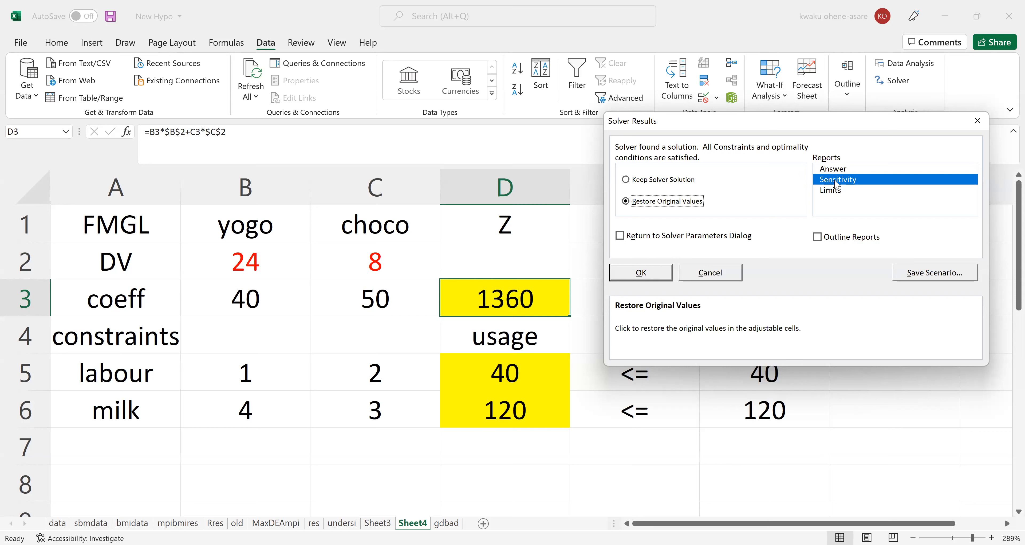
pyautogui.click(644, 271)
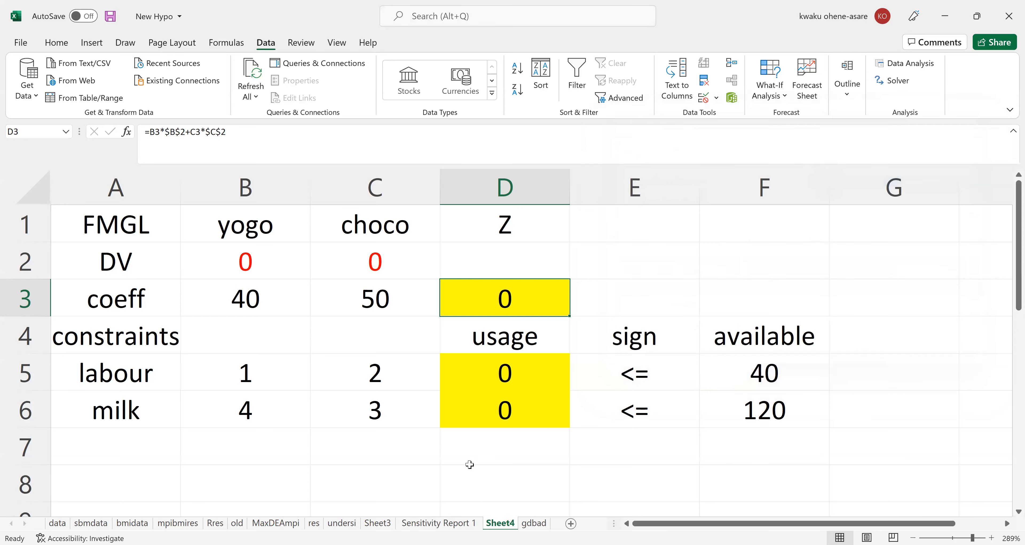
# Open the Sensitivity Report 1 sheet and examine its Variable Cells and Constraints tables at a larger size.
pyautogui.click(438, 523)
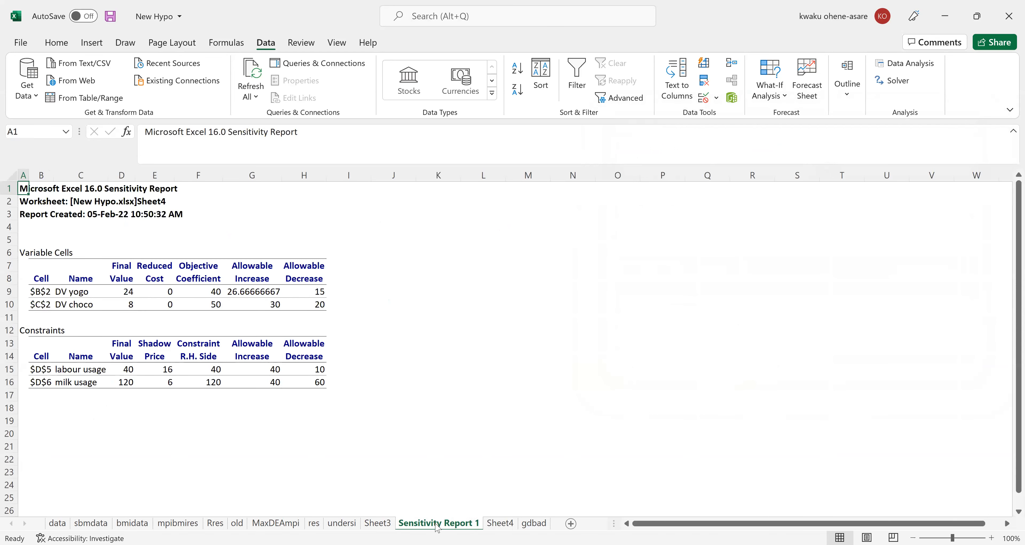
pyautogui.scroll(4, 438, 526)
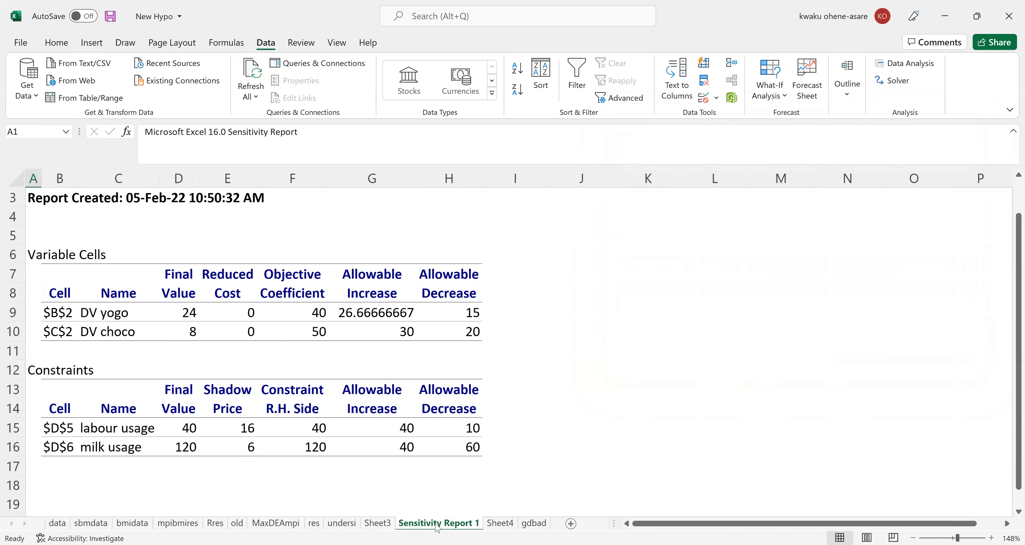
pyautogui.scroll(1, 438, 526)
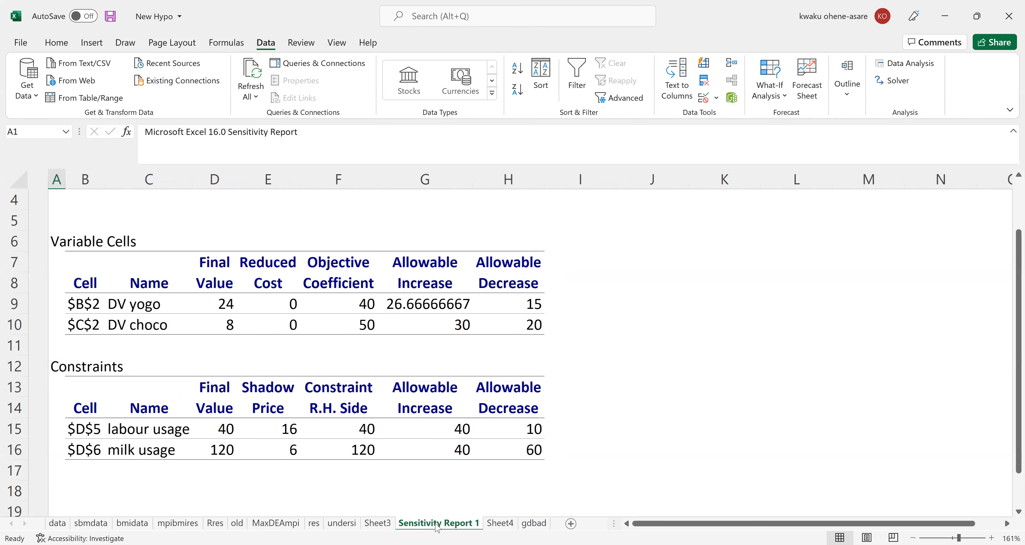
pyautogui.scroll(1, 438, 526)
pyautogui.scroll(1, 438, 526)
pyautogui.scroll(-2, 438, 526)
pyautogui.scroll(1, 437, 527)
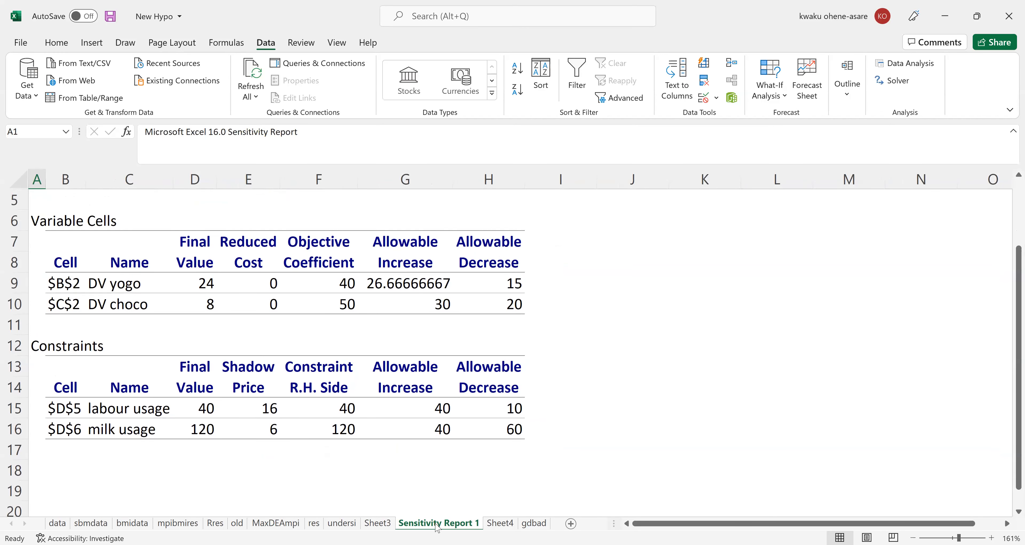
pyautogui.keyDown('ctrl'); pyautogui.scroll(3, 438, 526); pyautogui.keyUp('ctrl')
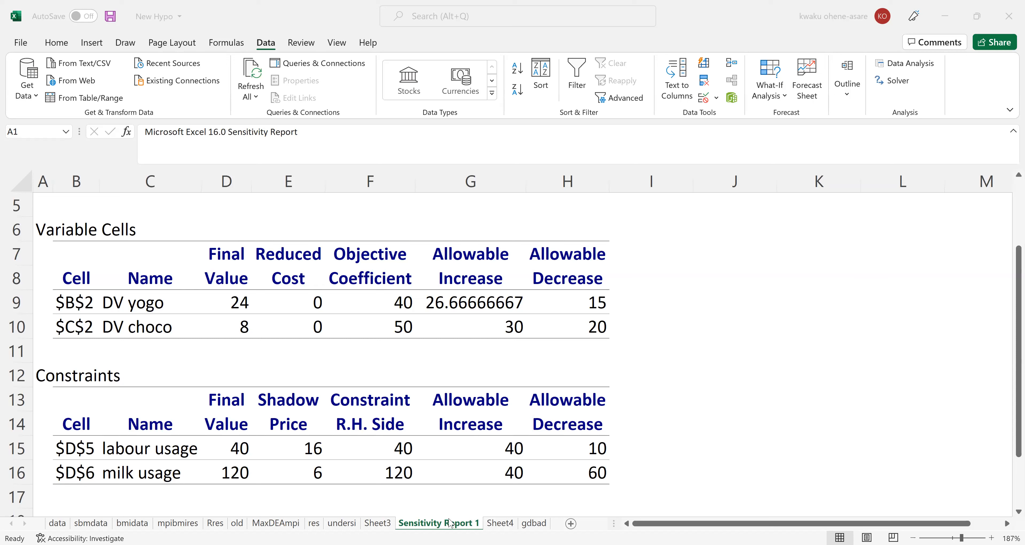
# Read the FMGL Solver Results question in the Acrobat Reader slides and return to the Excel sensitivity report.
pyautogui.hotkey('alt', 'Tab')
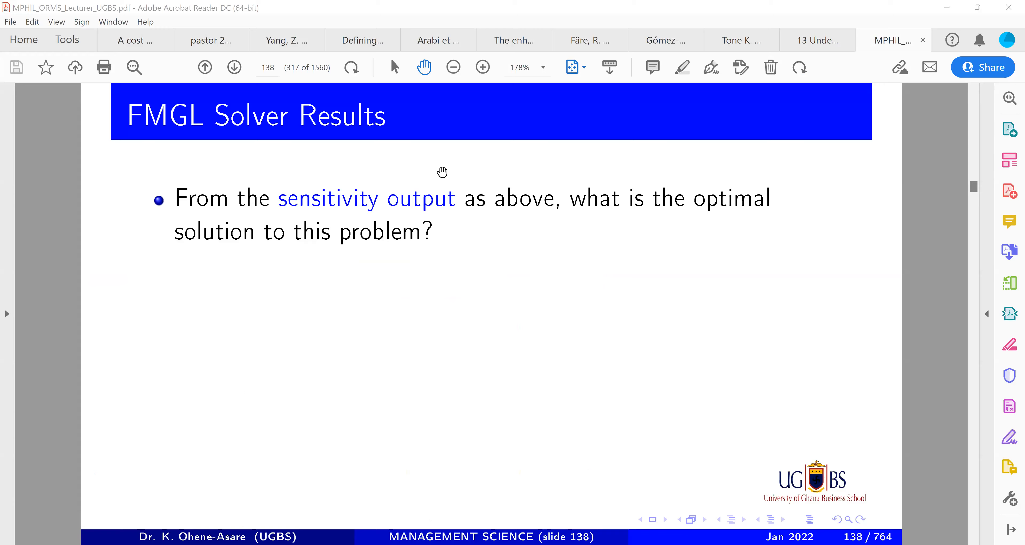
pyautogui.hotkey('alt', 'Tab')
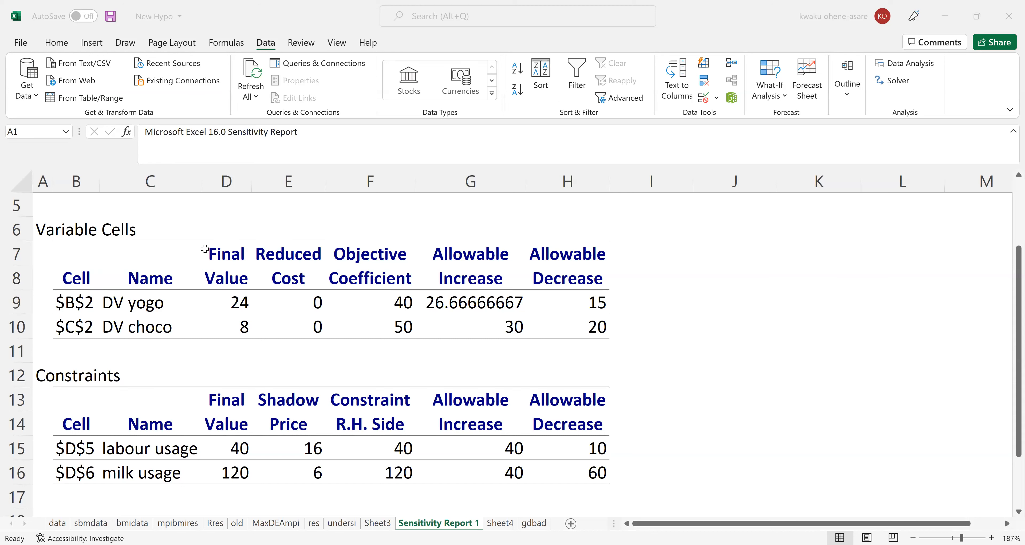
# Fill the Final Value headers of the Variable Cells and Constraints tables with yellow.
pyautogui.moveTo(218, 263); pyautogui.dragTo(222, 278)
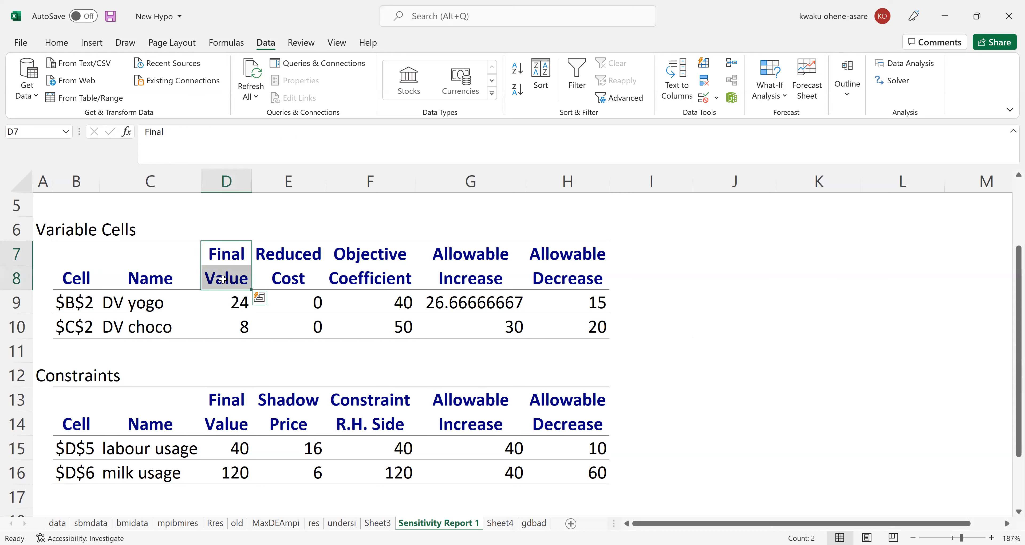
pyautogui.click(56, 42)
pyautogui.click(218, 89)
pyautogui.moveTo(217, 398); pyautogui.dragTo(225, 420)
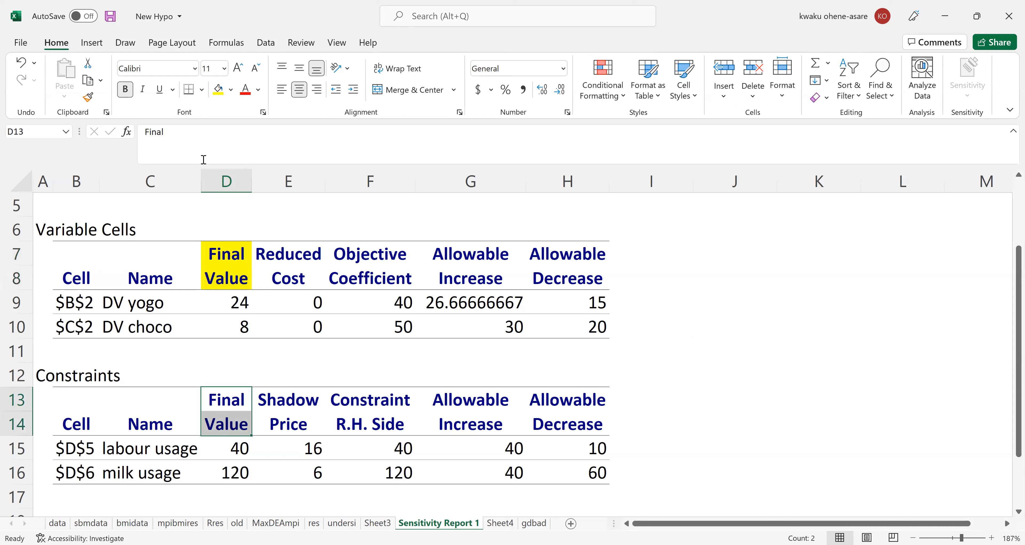
pyautogui.click(218, 89)
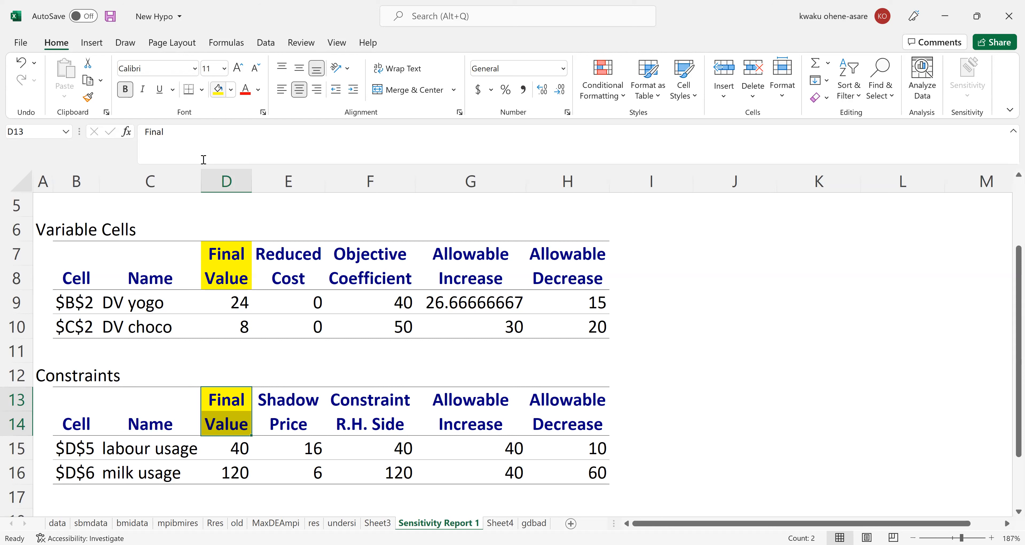
# Inspect the final values of labour usage and milk usage in the Constraints table.
pyautogui.click(235, 414)
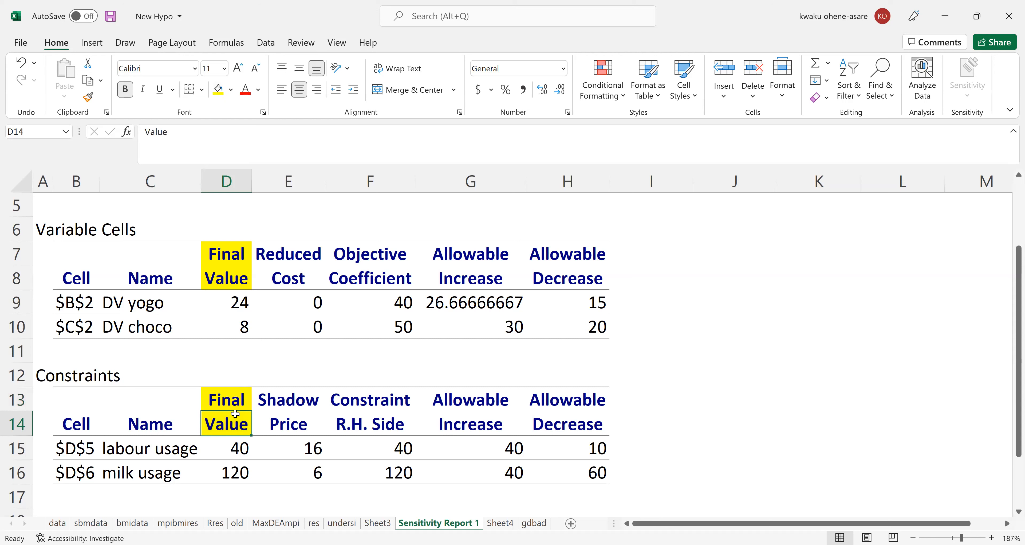
pyautogui.click(238, 448)
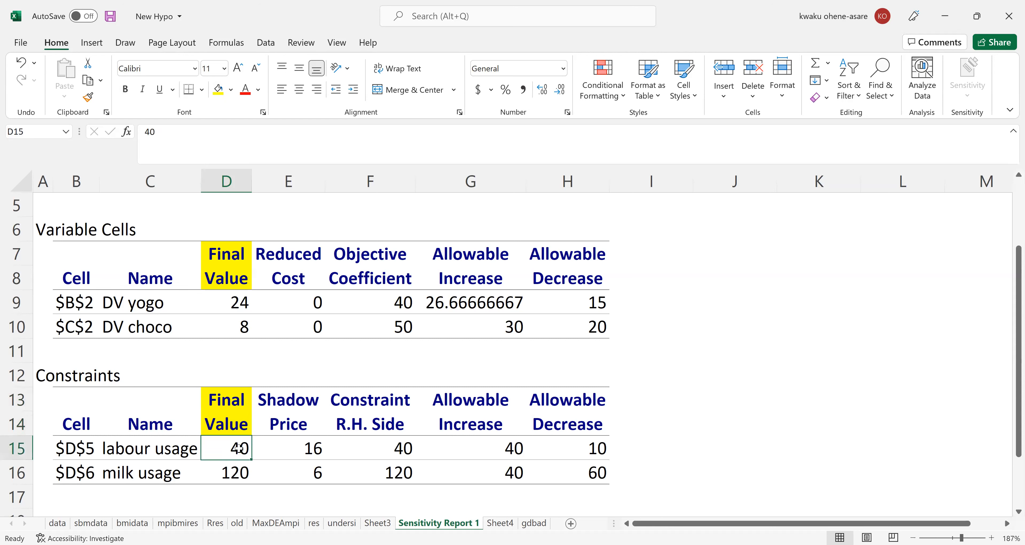
pyautogui.click(238, 475)
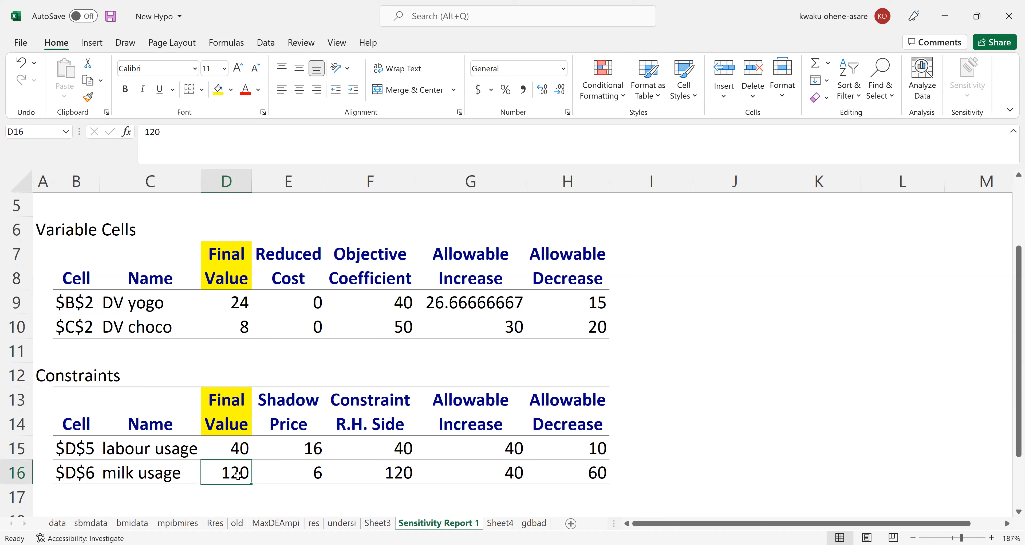
# Undo the yellow fills on the Final Value headers of both tables.
pyautogui.hotkey('ctrl', 'z')
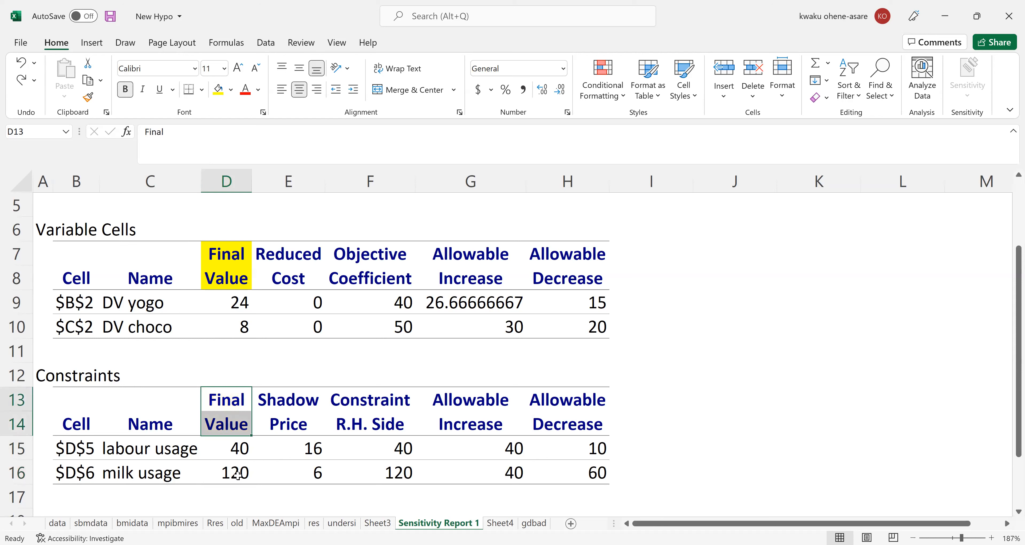
pyautogui.hotkey('ctrl', 'z')
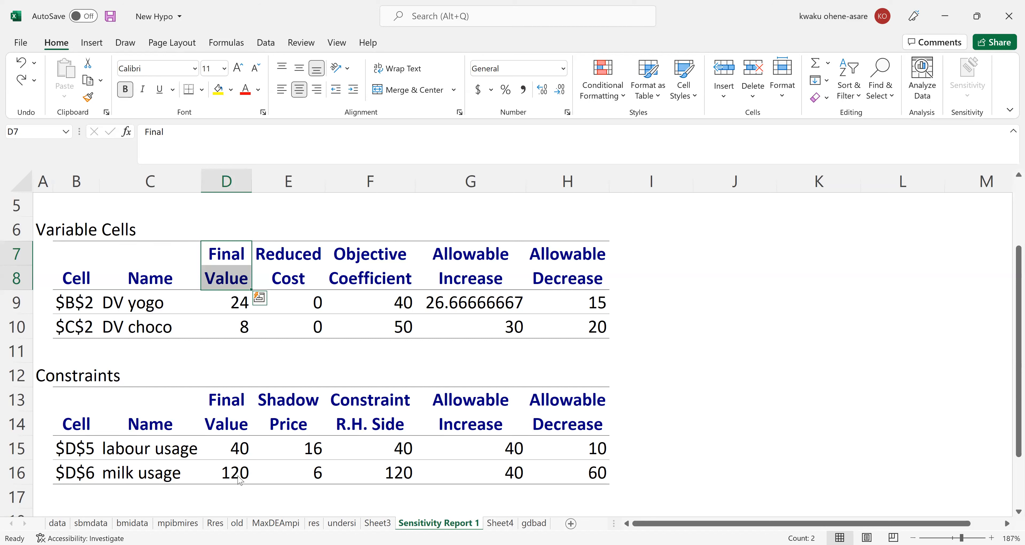
pyautogui.click(238, 477)
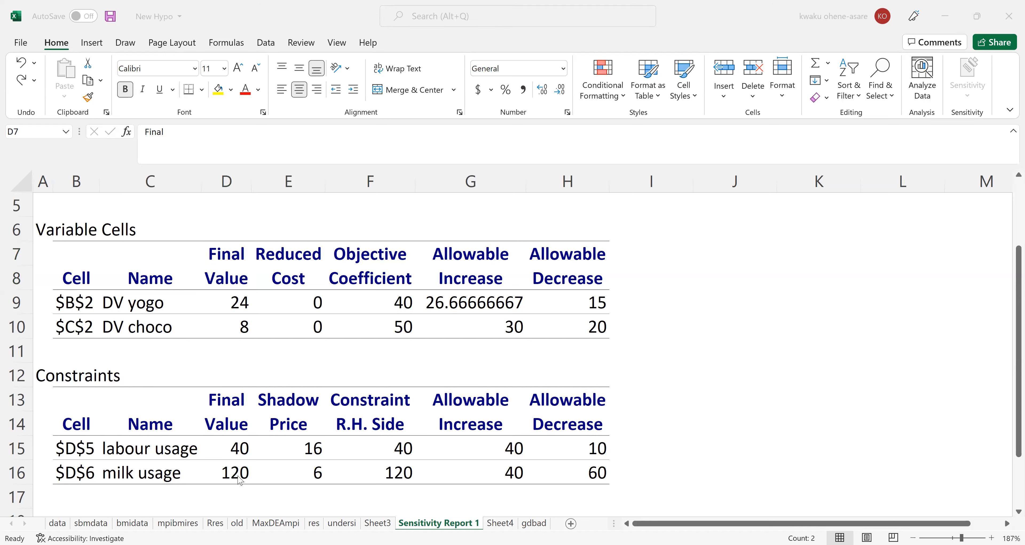
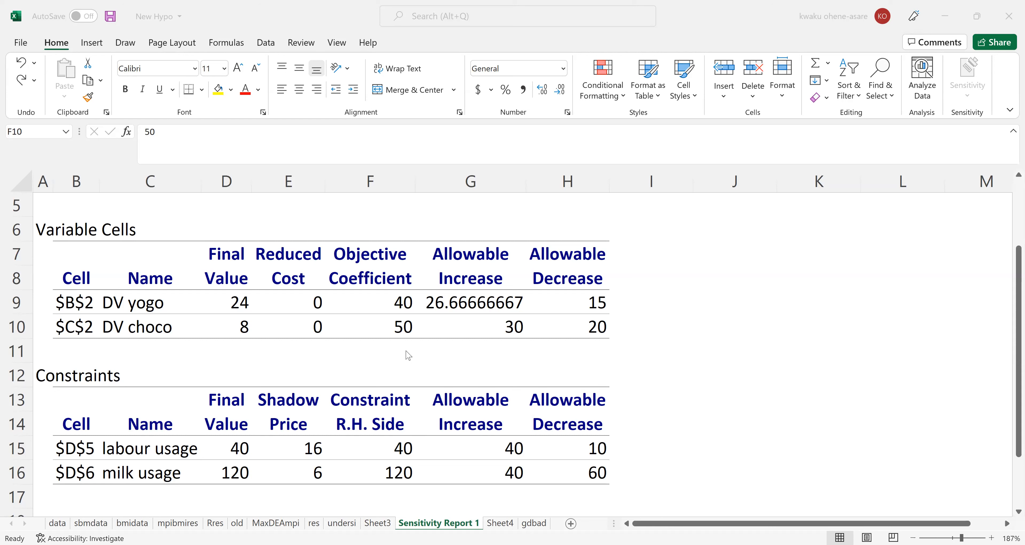
# Inspect the final values and objective coefficients of DV yogo and DV choco in the Variable Cells table.
pyautogui.click(239, 301)
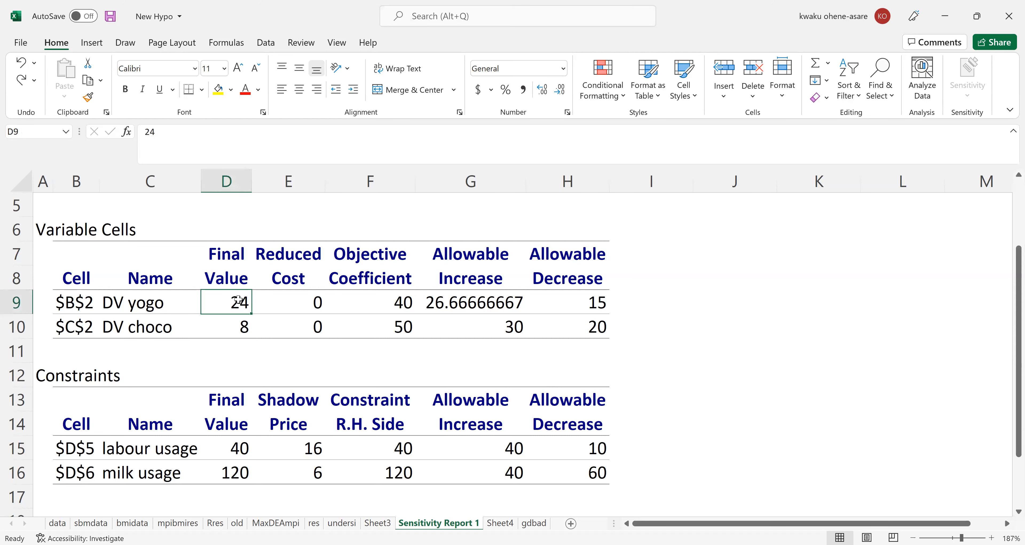
pyautogui.click(398, 301)
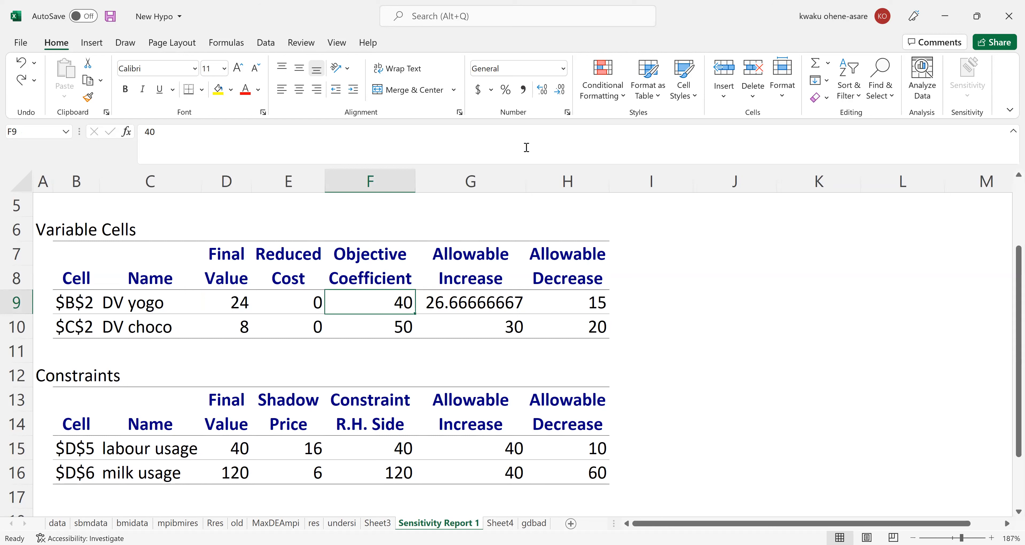
pyautogui.click(594, 205)
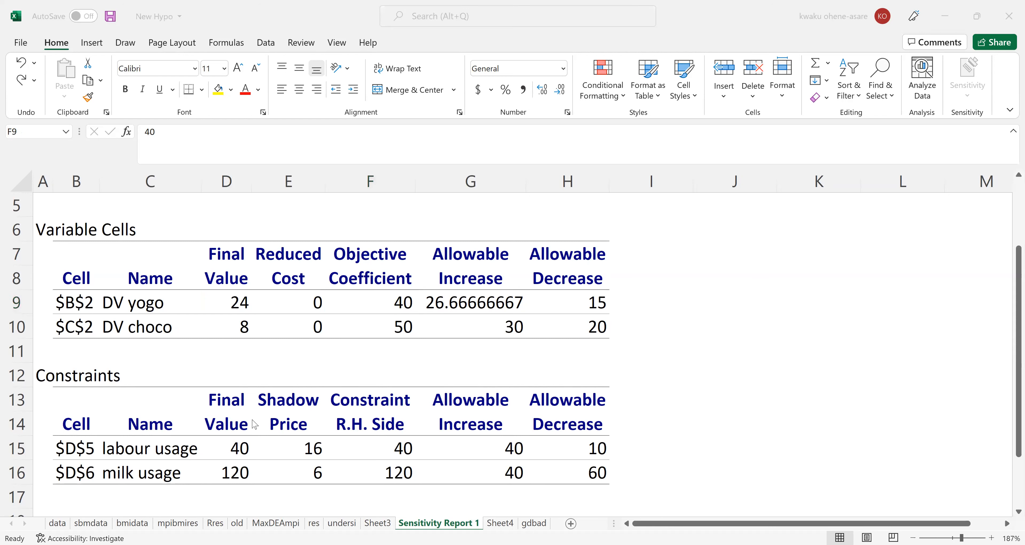
pyautogui.click(251, 328)
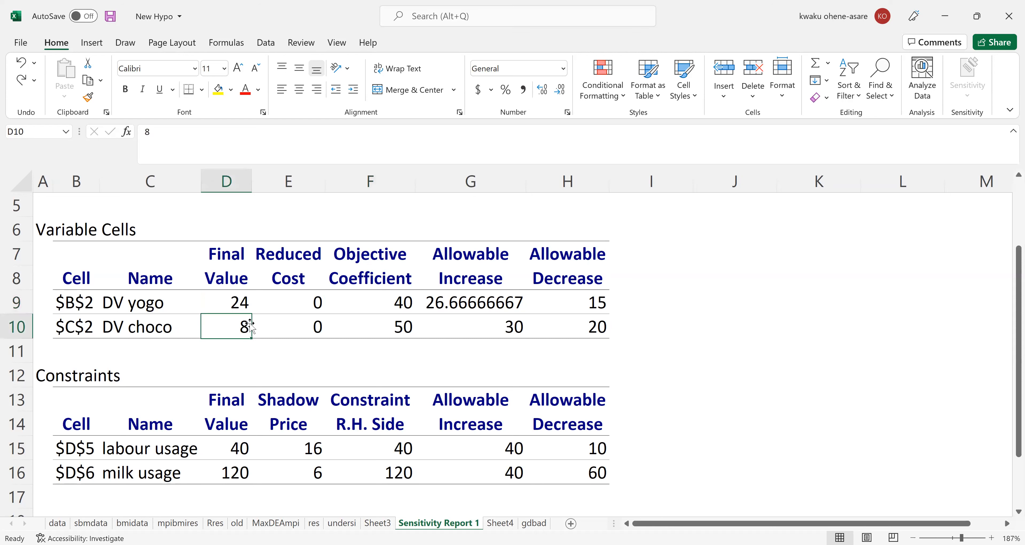
pyautogui.click(380, 322)
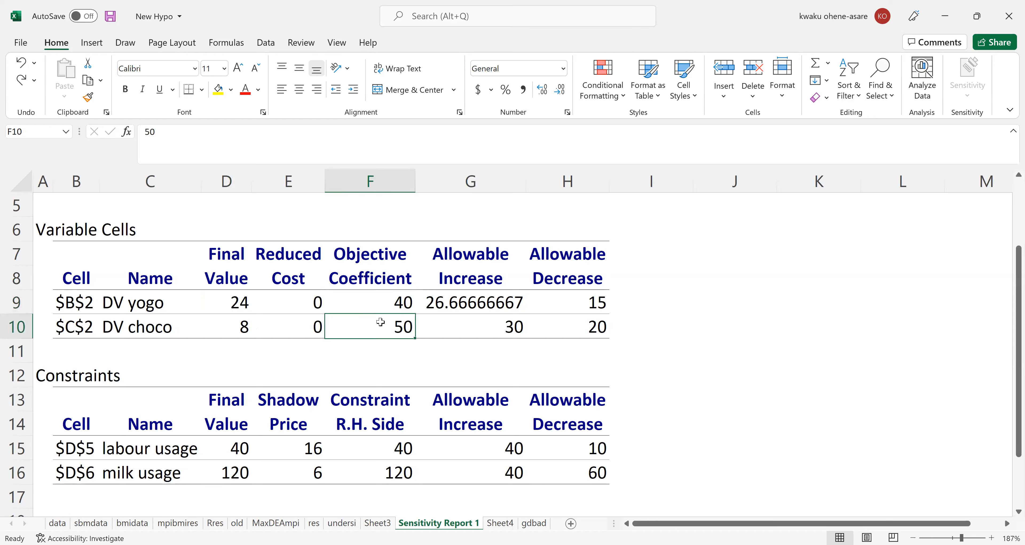
pyautogui.click(418, 322)
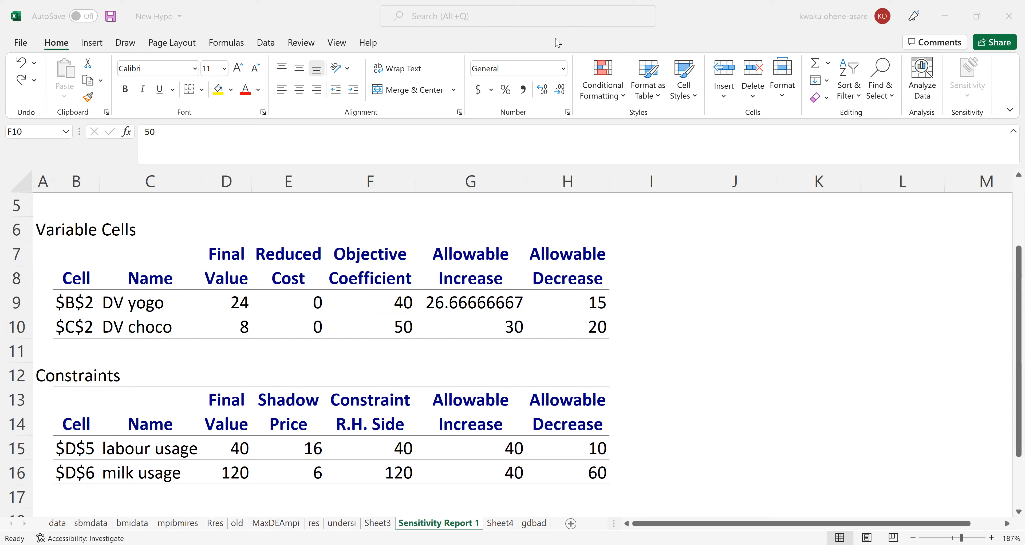
# Switch to Acrobat Reader, read the FMGL Solver Results questions on the objective function and reduced cost, and return to the Excel sensitivity report.
pyautogui.hotkey('alt', 'Tab')
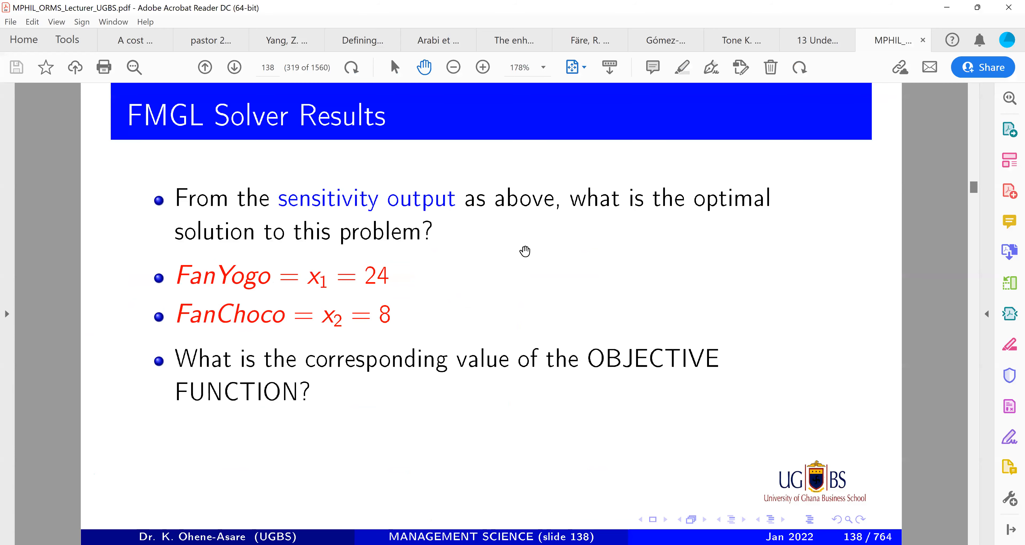
pyautogui.scroll(-2, 525, 251)
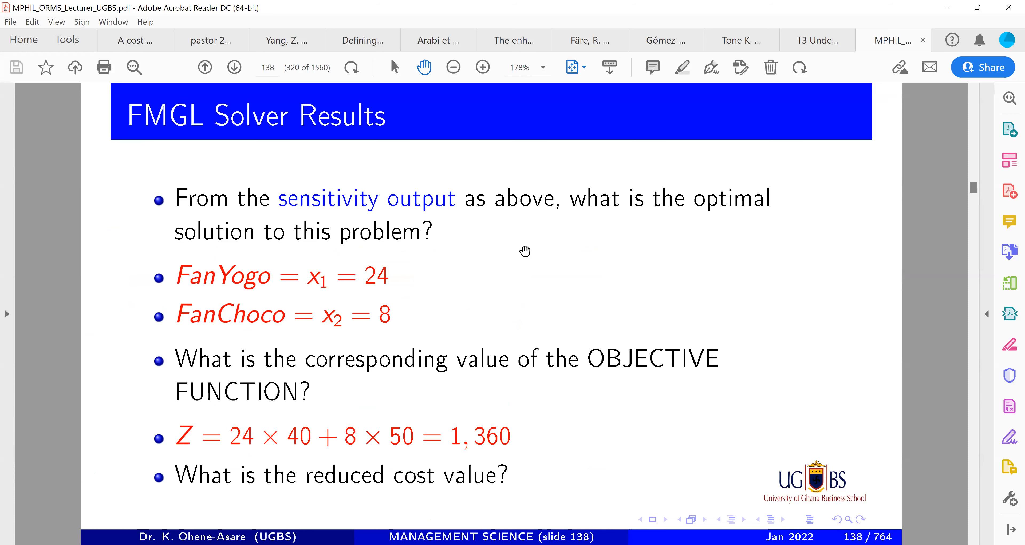
pyautogui.hotkey('alt', 'Tab')
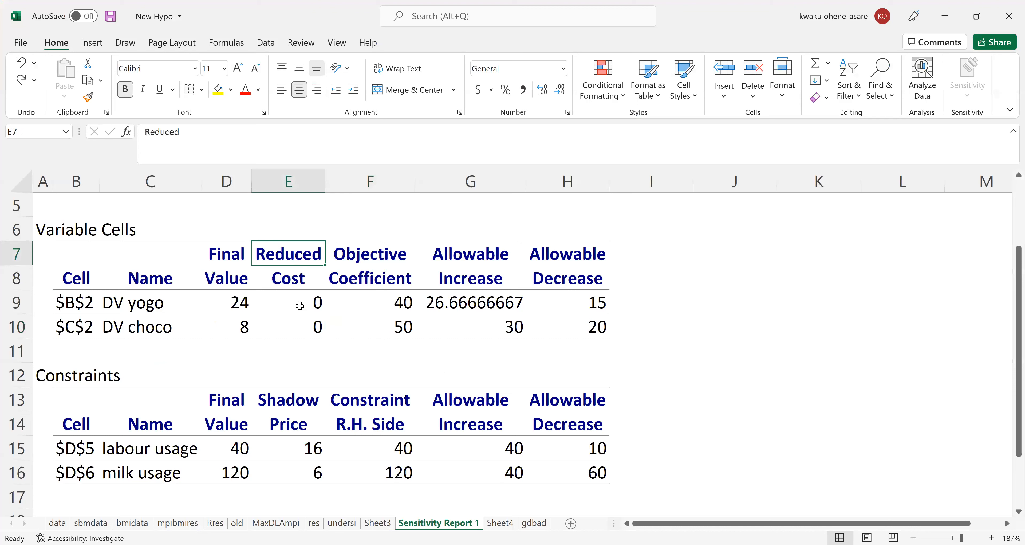
# Examine the reduced cost of DV yogo in the Variable Cells table.
pyautogui.click(299, 306)
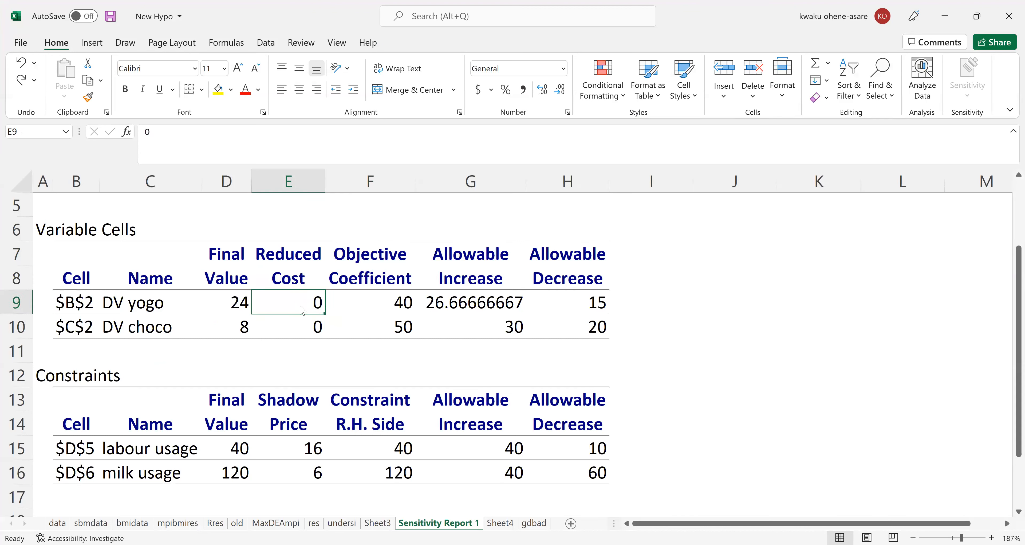
pyautogui.hotkey('alt', 'Tab')
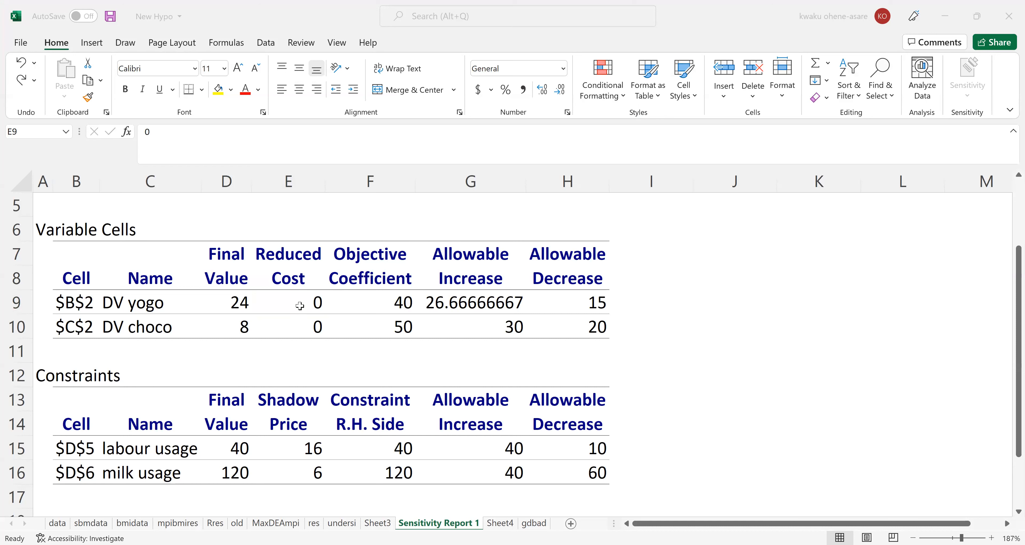
pyautogui.click(299, 305)
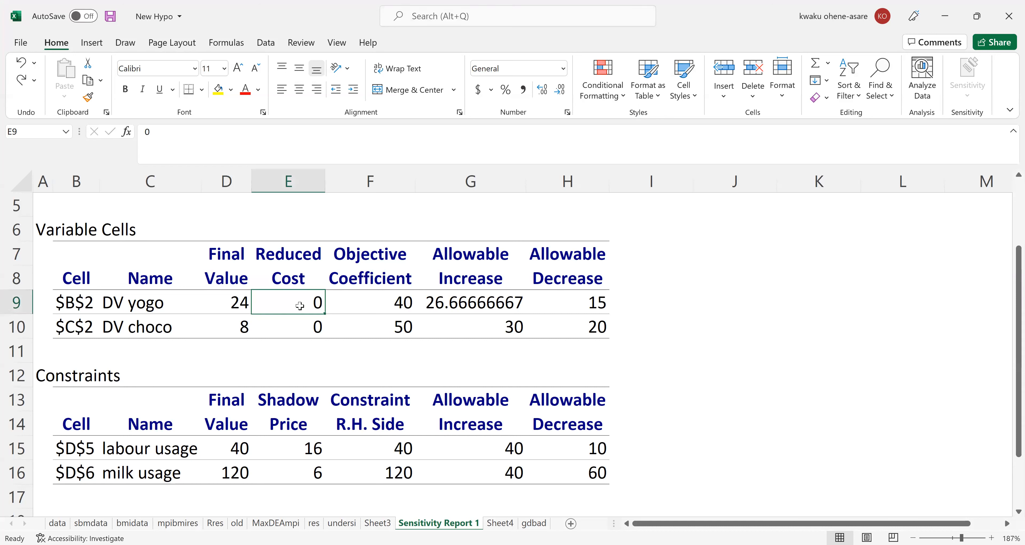
pyautogui.click(163, 295)
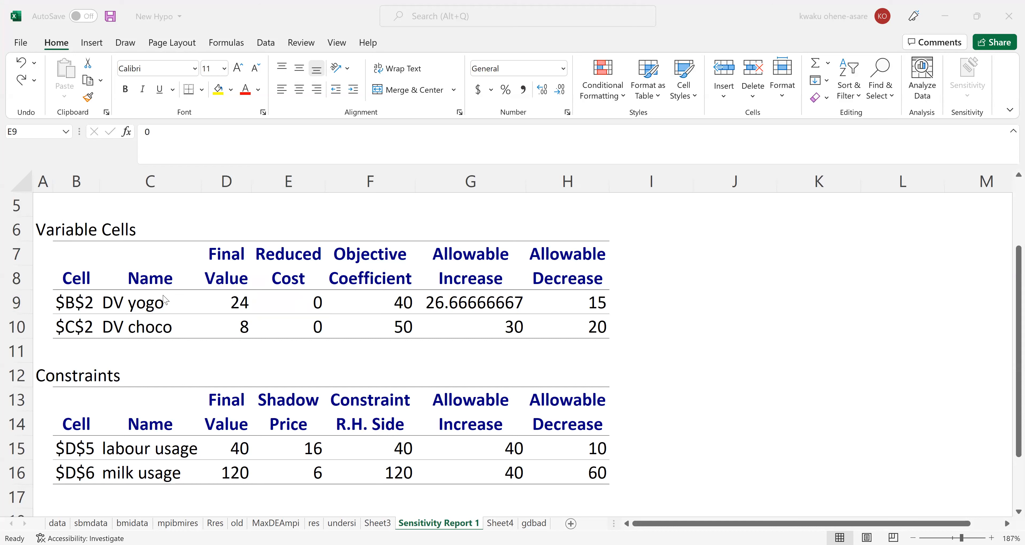
pyautogui.click(398, 221)
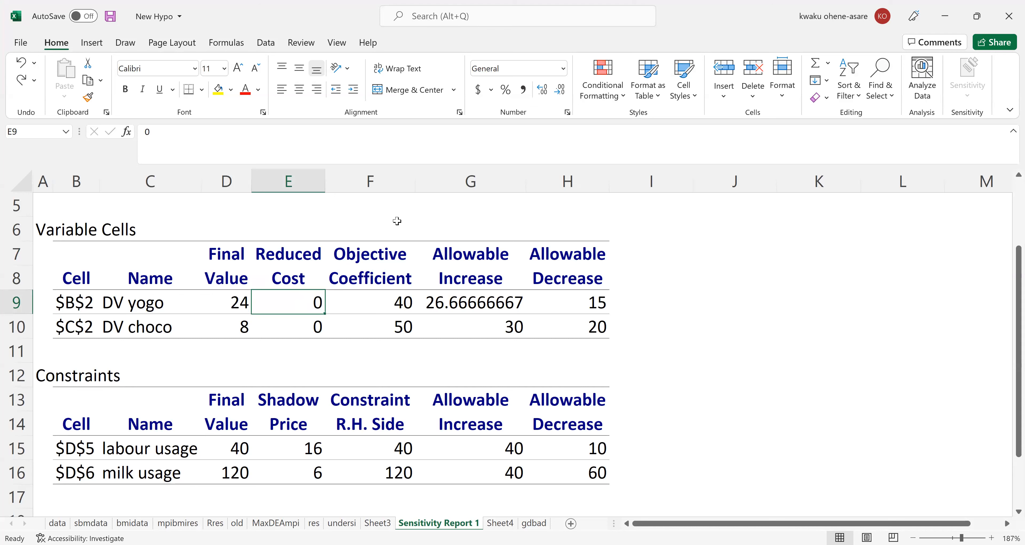
pyautogui.click(396, 220)
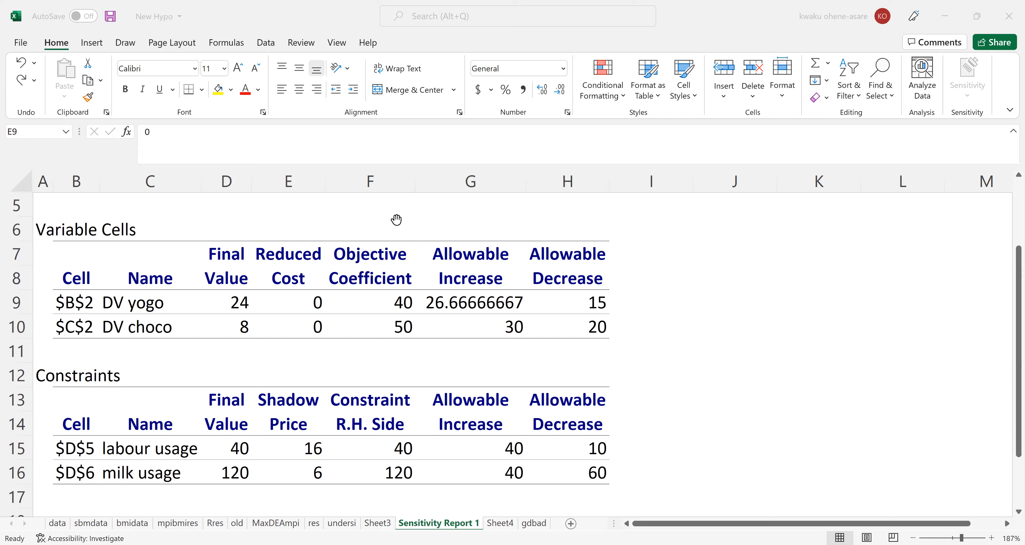
# Compare the final value of DV yogo with its reduced cost in the Variable Cells table.
pyautogui.click(572, 419)
pyautogui.click(232, 302)
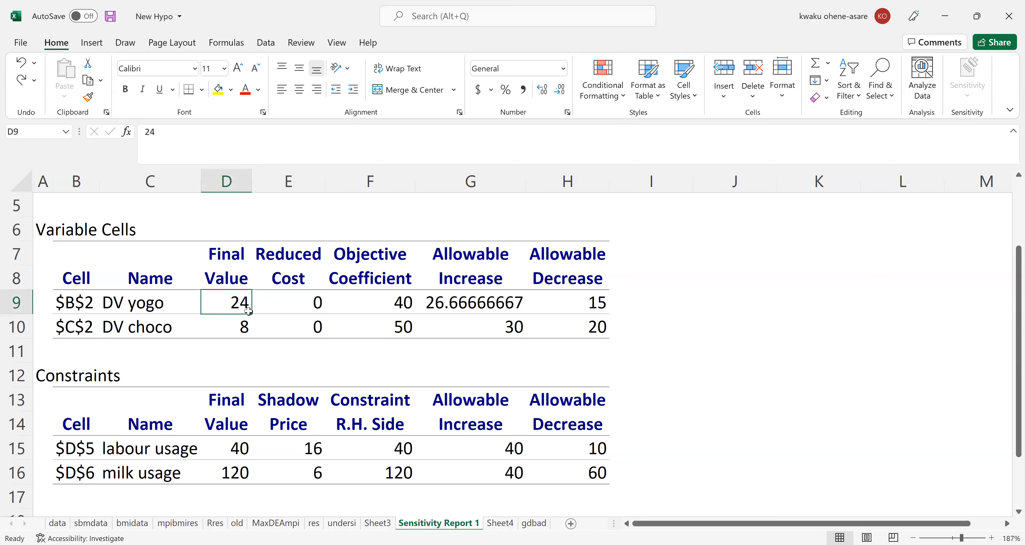
pyautogui.click(304, 305)
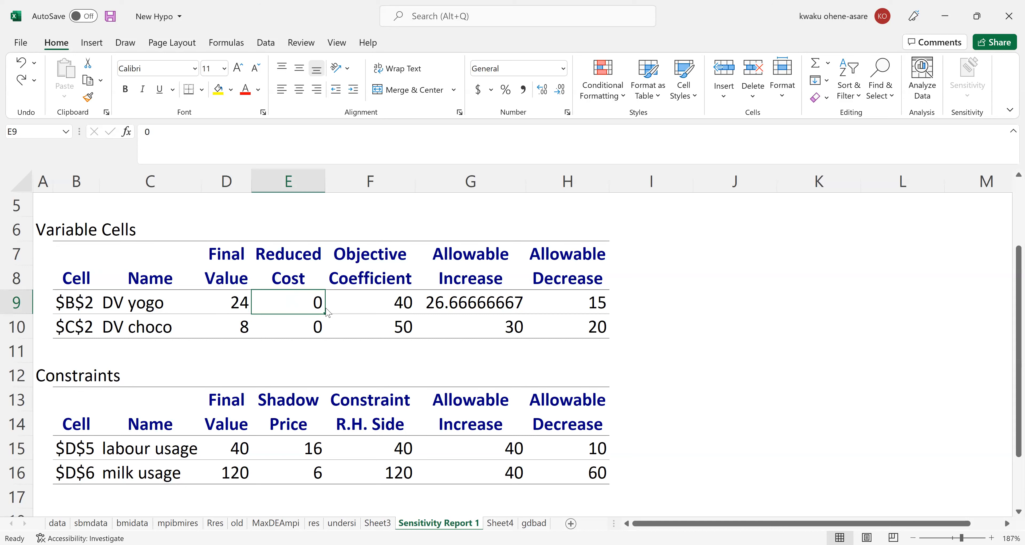
pyautogui.hotkey('alt', 'Tab')
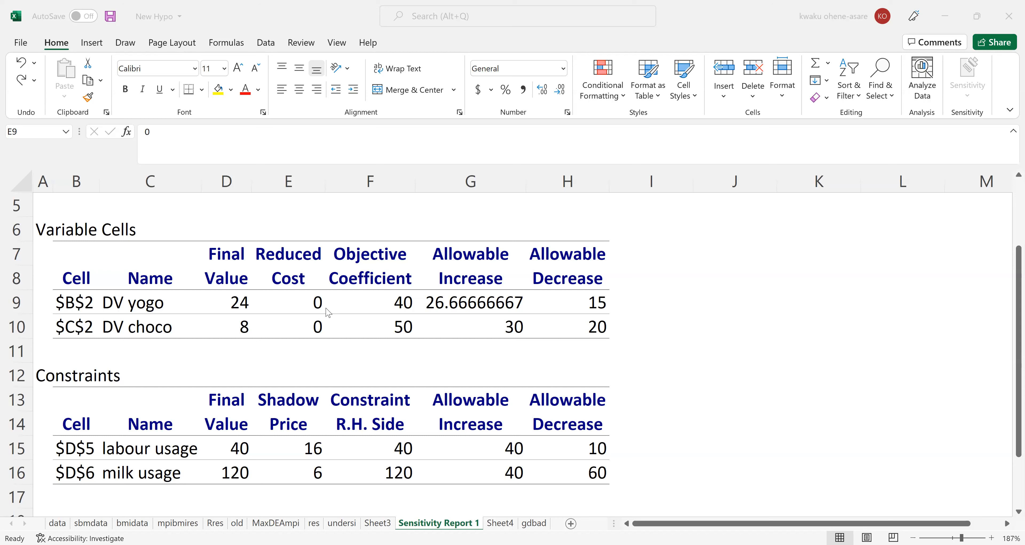
pyautogui.click(346, 209)
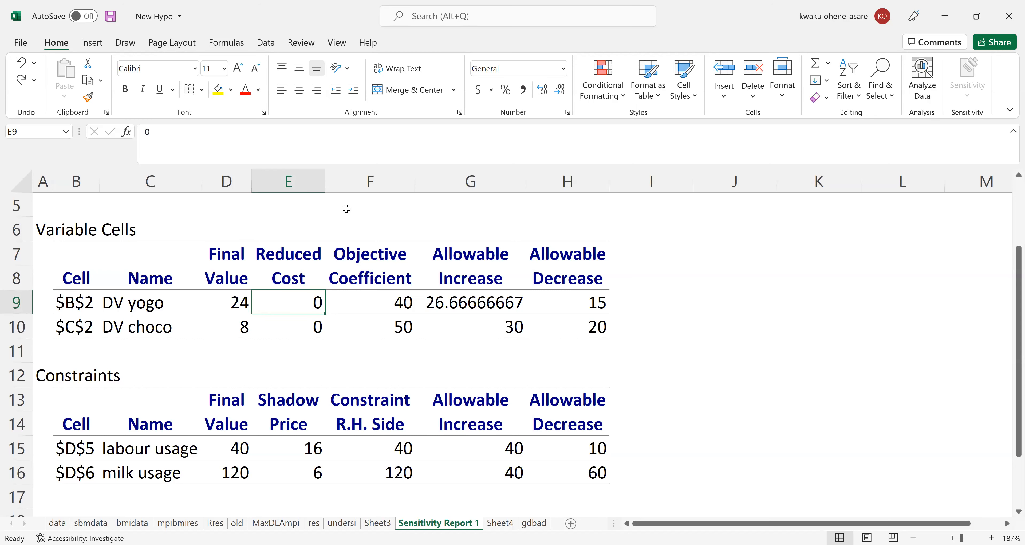
pyautogui.click(312, 341)
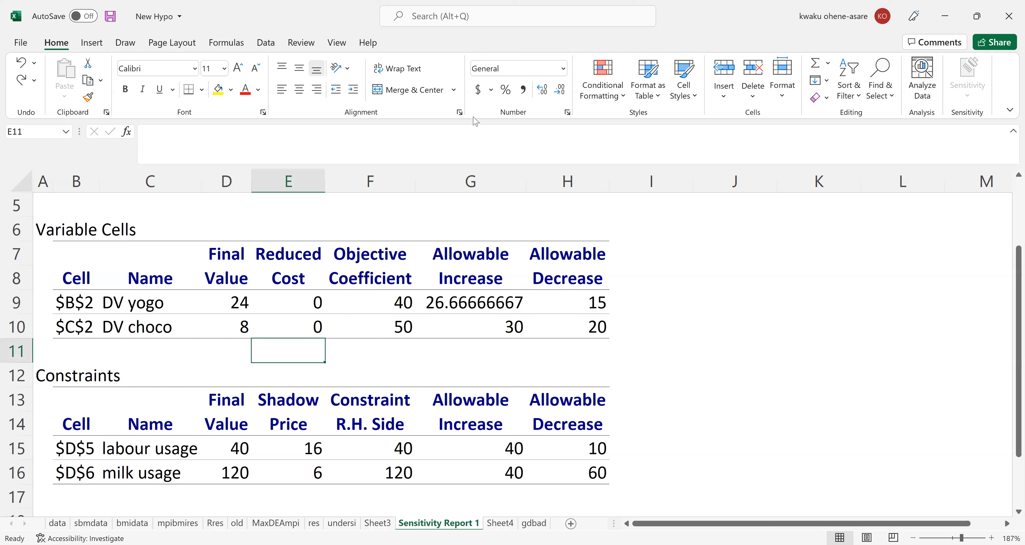
# Read the Reduced cost (3) slide in Acrobat Reader and return to the Excel sensitivity report.
pyautogui.hotkey('alt', 'Tab')
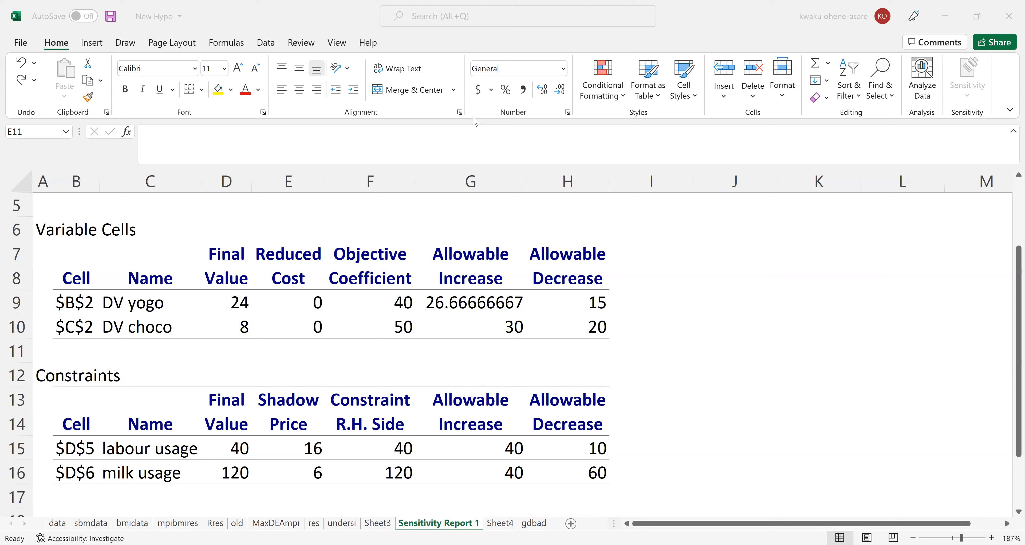
pyautogui.hotkey('alt', 'Tab')
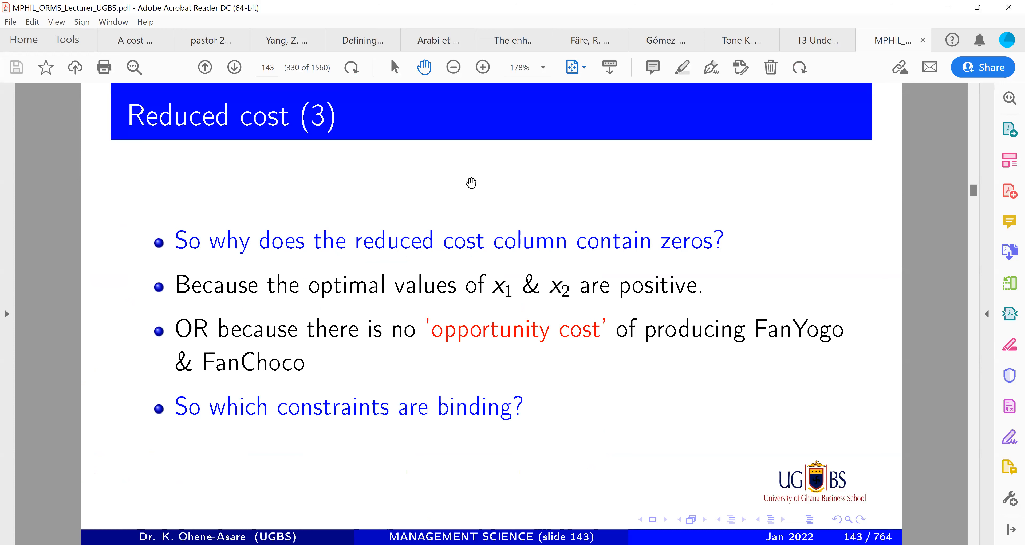
pyautogui.hotkey('alt', 'Tab')
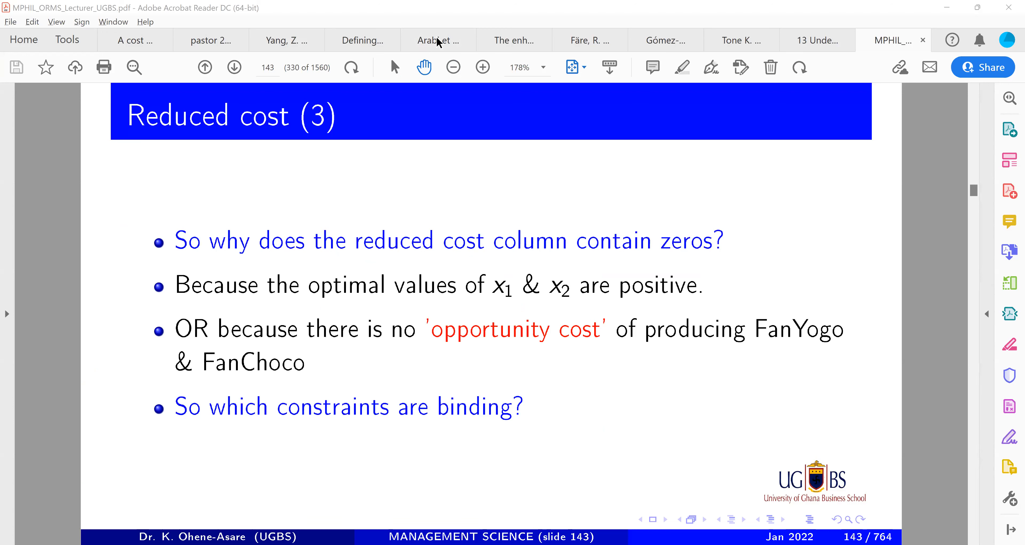
pyautogui.hotkey('alt', 'Tab')
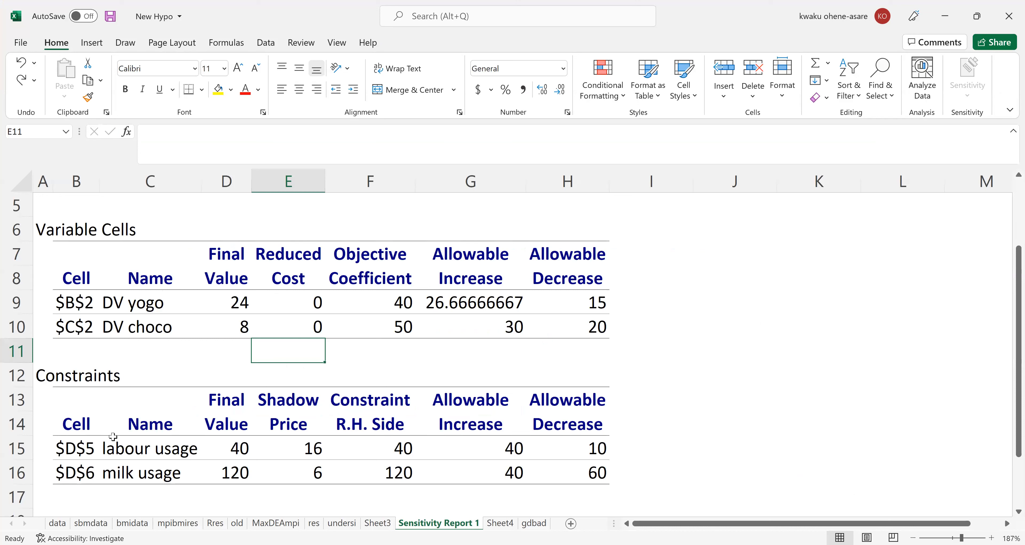
# Compare the Final Value and Constraint R.H. Side columns for labour usage and milk usage to identify the binding constraints.
pyautogui.moveTo(67, 425); pyautogui.dragTo(201, 476)
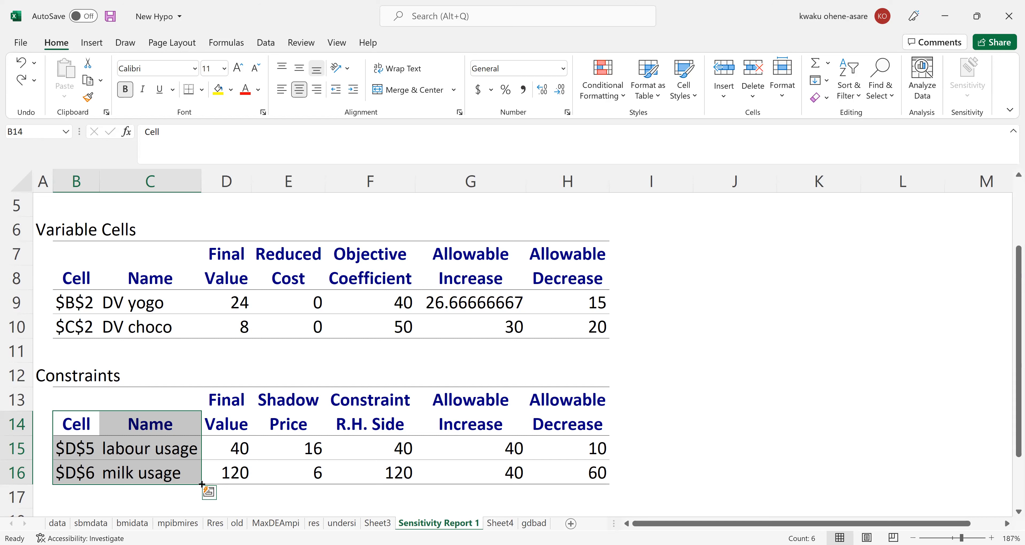
pyautogui.click(369, 397)
pyautogui.moveTo(393, 442)
pyautogui.mouseDown()
pyautogui.moveTo(395, 472)
pyautogui.moveTo(391, 399)
pyautogui.moveTo(389, 498)
pyautogui.moveTo(391, 426)
pyautogui.moveTo(394, 494)
pyautogui.moveTo(407, 419)
pyautogui.moveTo(402, 455)
pyautogui.mouseUp()
pyautogui.click(235, 404)
pyautogui.moveTo(235, 404); pyautogui.dragTo(248, 469)
pyautogui.click(359, 394)
pyautogui.moveTo(359, 394); pyautogui.dragTo(376, 482)
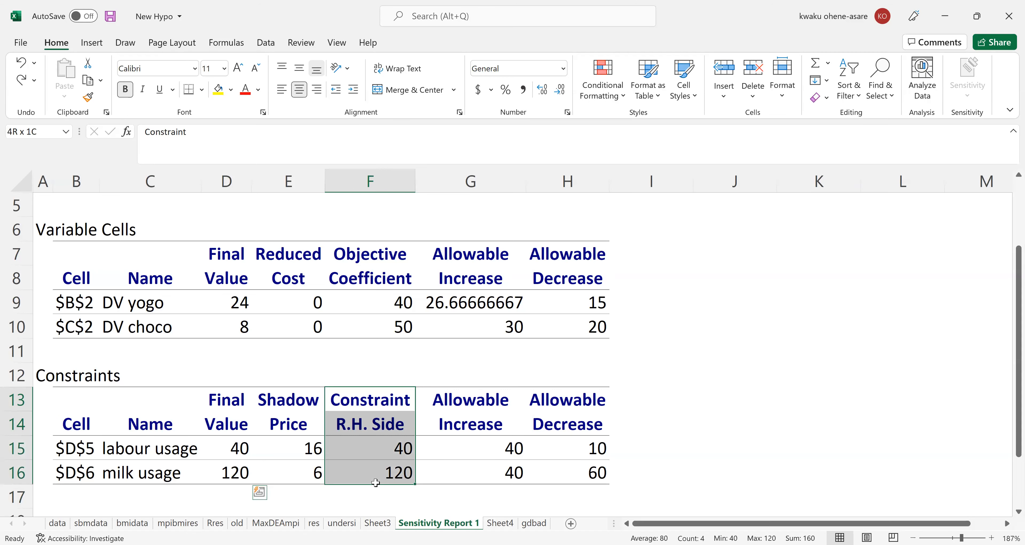
pyautogui.moveTo(231, 398); pyautogui.dragTo(235, 479)
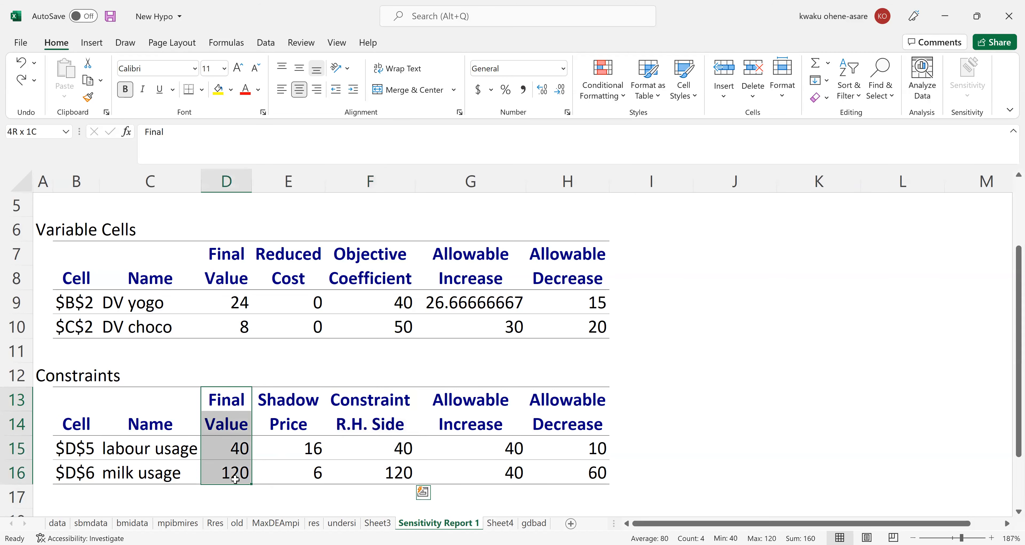
pyautogui.moveTo(363, 399); pyautogui.dragTo(355, 474)
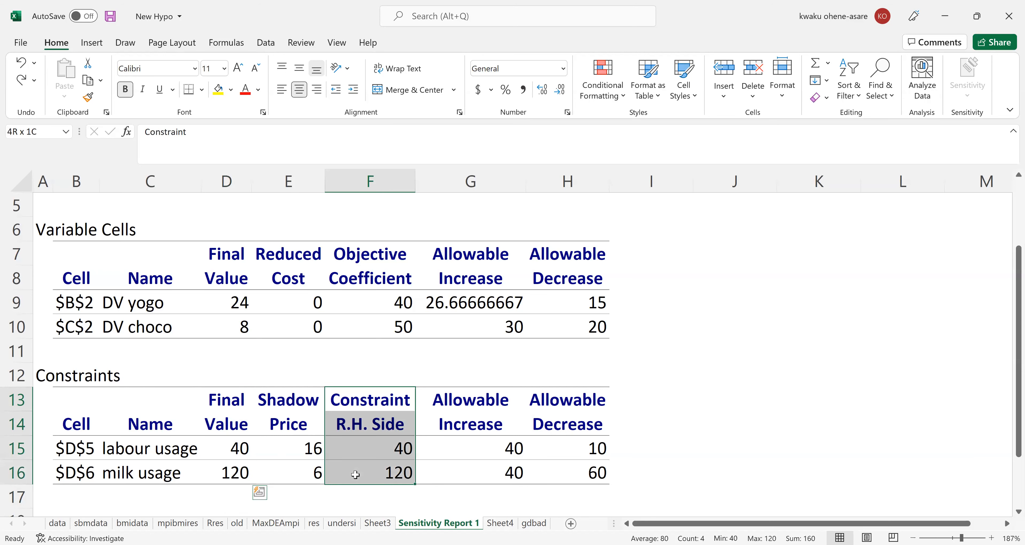
pyautogui.moveTo(230, 399); pyautogui.dragTo(233, 468)
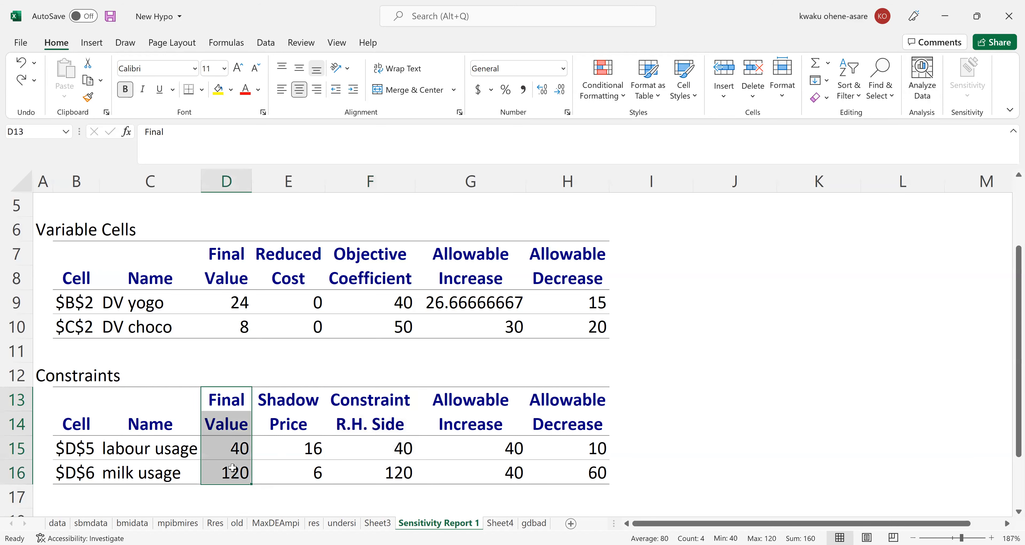
pyautogui.scroll(-1, 235, 464)
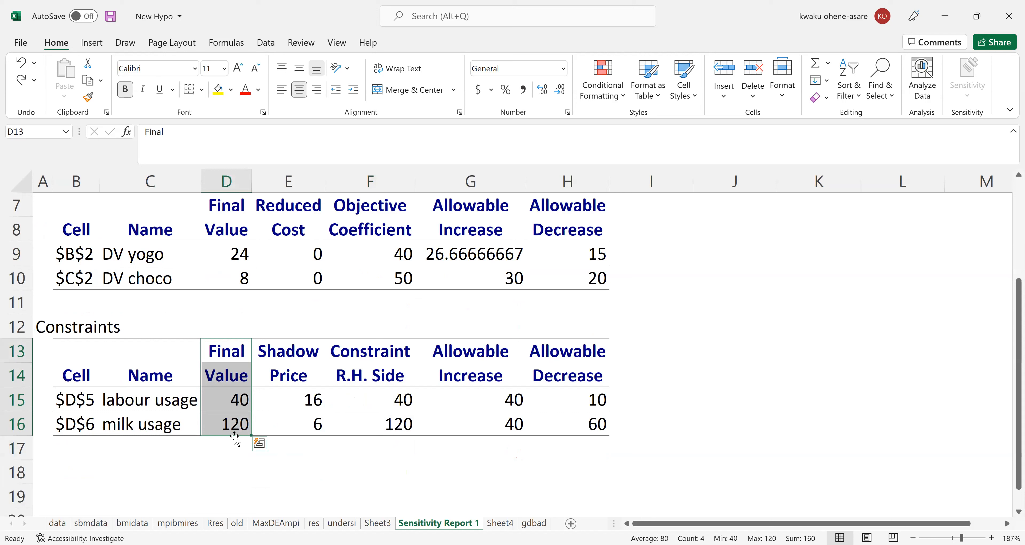
pyautogui.click(227, 360)
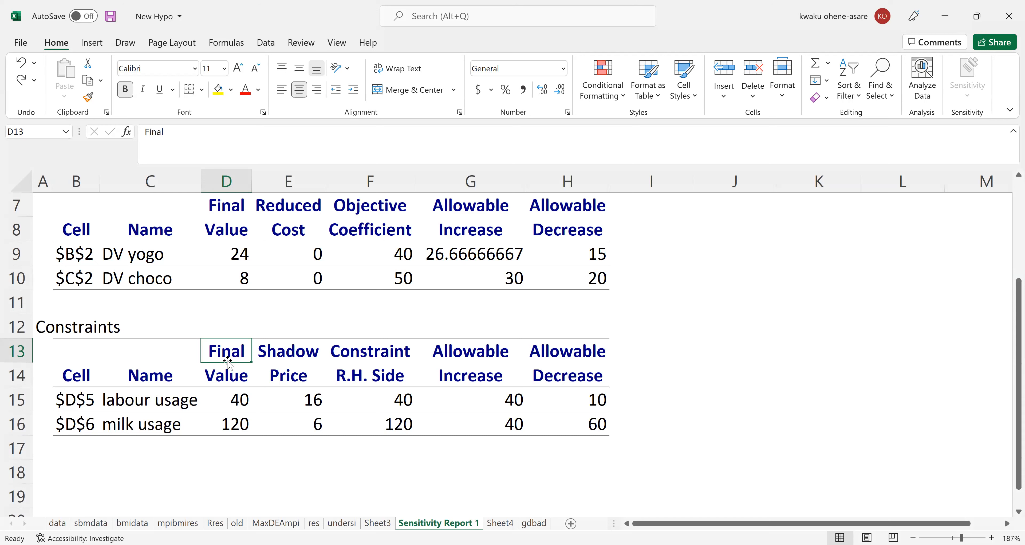
pyautogui.click(430, 90)
pyautogui.hotkey('alt', 'Tab')
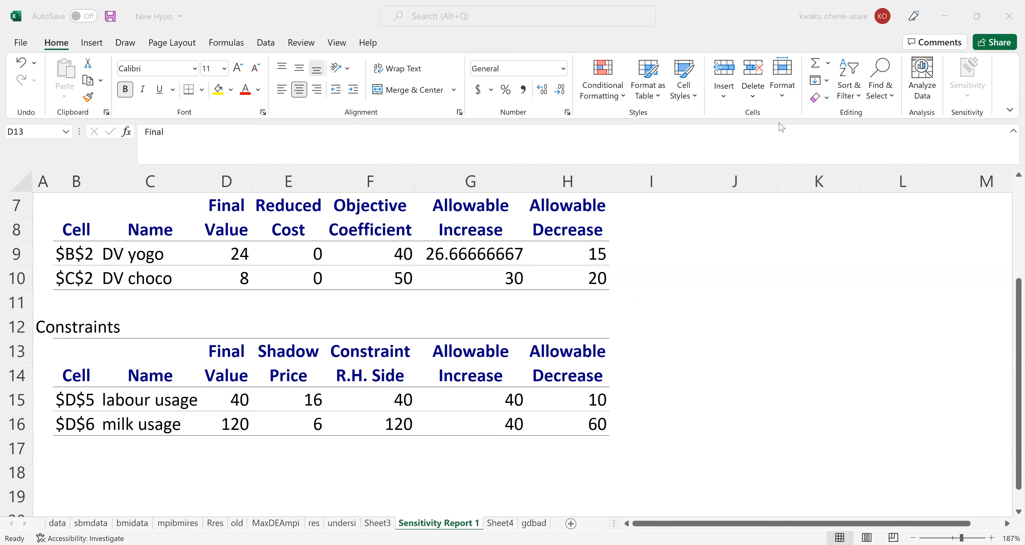
pyautogui.click(377, 492)
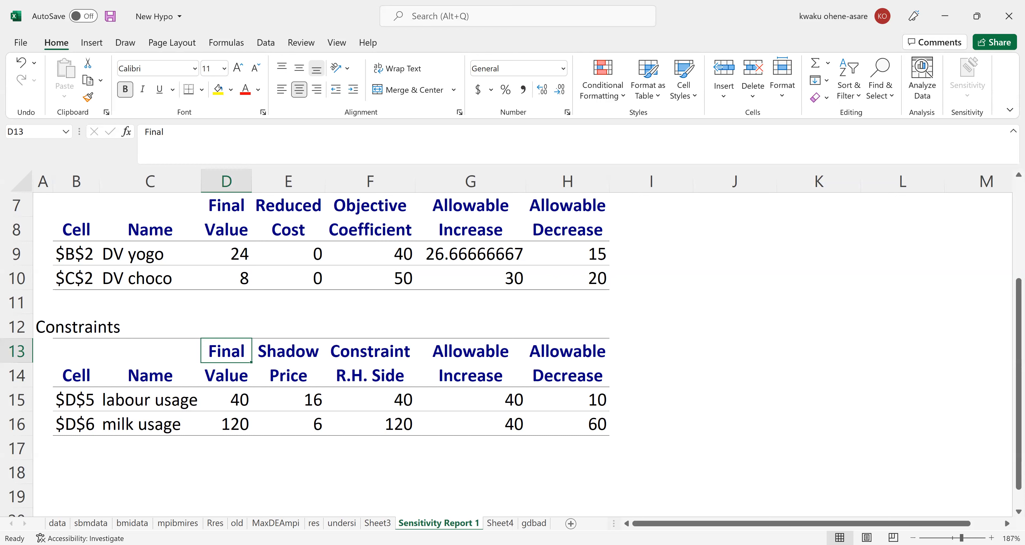
pyautogui.hotkey('alt', 'Tab')
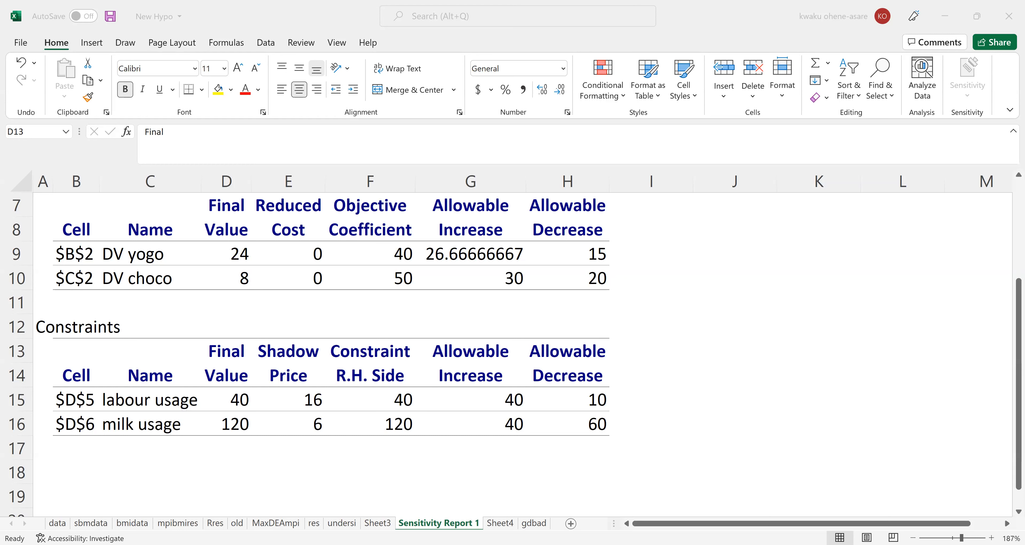
pyautogui.click(342, 313)
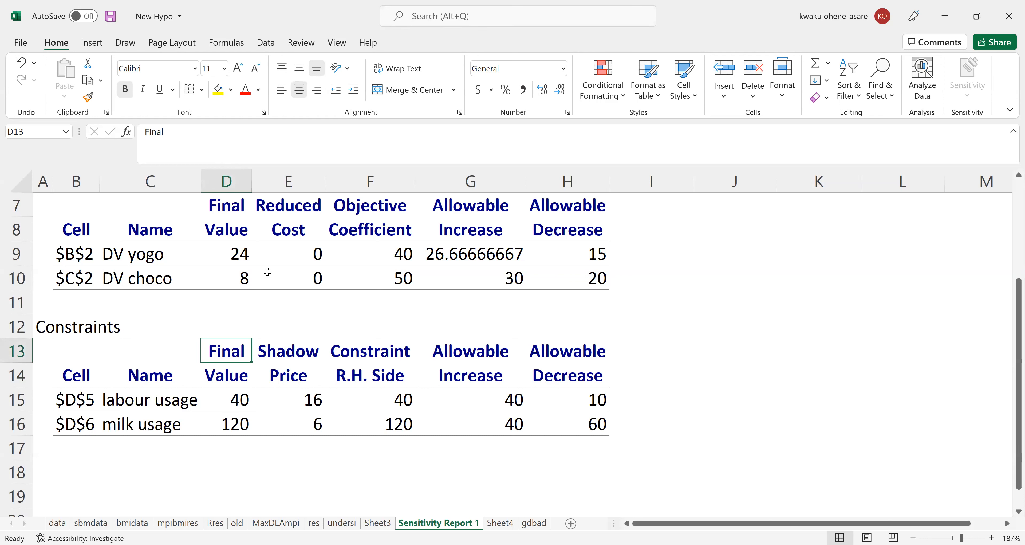
# Examine the Shadow Price column for labour usage and milk usage in the Constraints table.
pyautogui.click(331, 240)
pyautogui.moveTo(291, 357); pyautogui.dragTo(305, 420)
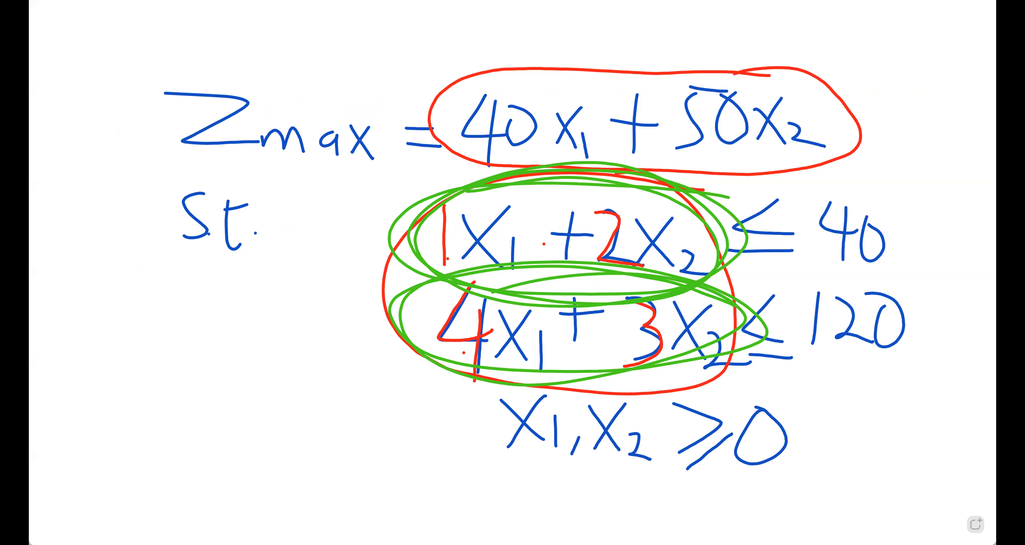
# Switch to the whiteboard, add a blank page after the handwritten model and write "by how the" in green on it.
pyautogui.click(976, 524)
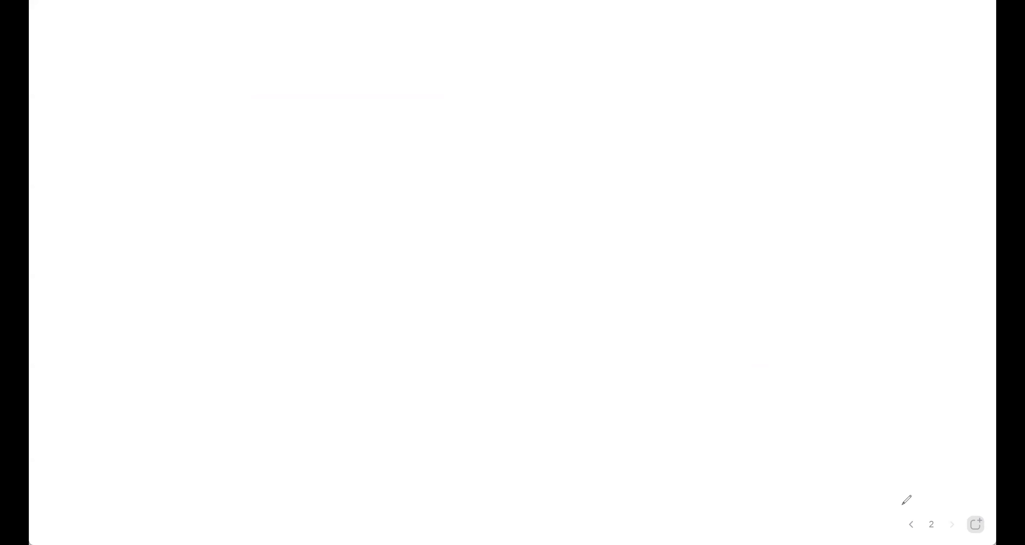
pyautogui.moveTo(102, 73)
pyautogui.mouseDown()
pyautogui.moveTo(101, 92)
pyautogui.moveTo(135, 113)
pyautogui.moveTo(179, 186)
pyautogui.mouseUp()
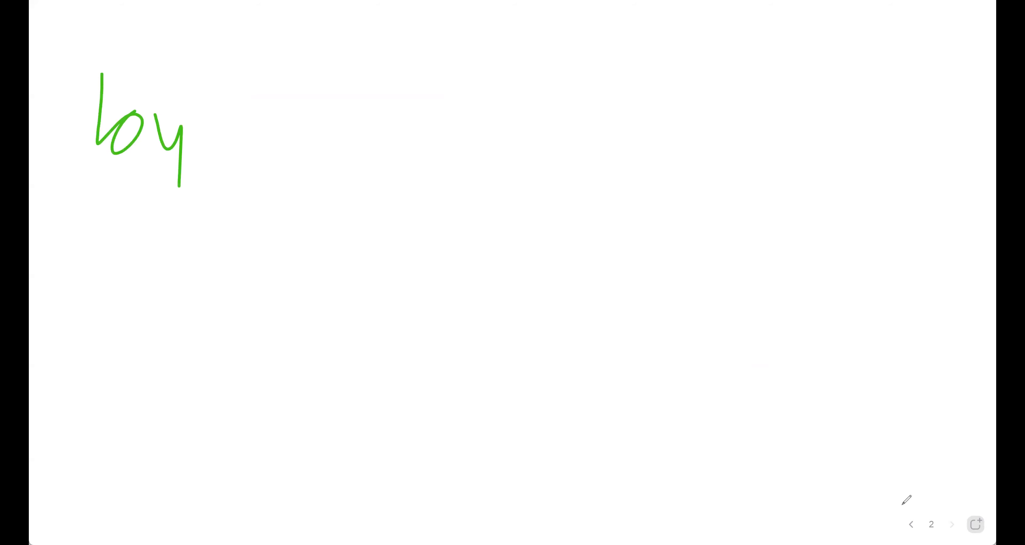
pyautogui.moveTo(233, 74)
pyautogui.mouseDown()
pyautogui.moveTo(267, 144)
pyautogui.moveTo(321, 126)
pyautogui.moveTo(326, 112)
pyautogui.mouseUp()
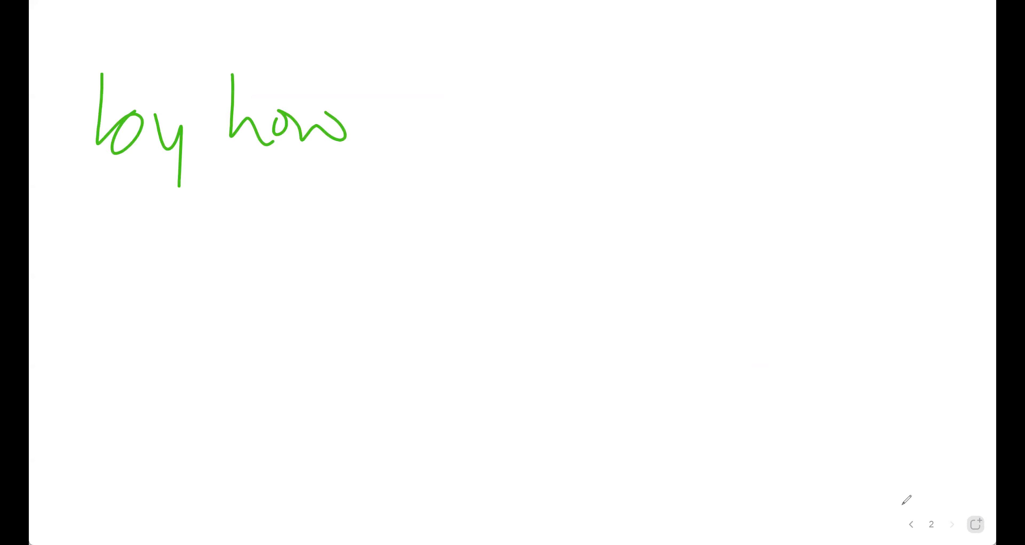
pyautogui.click(975, 523)
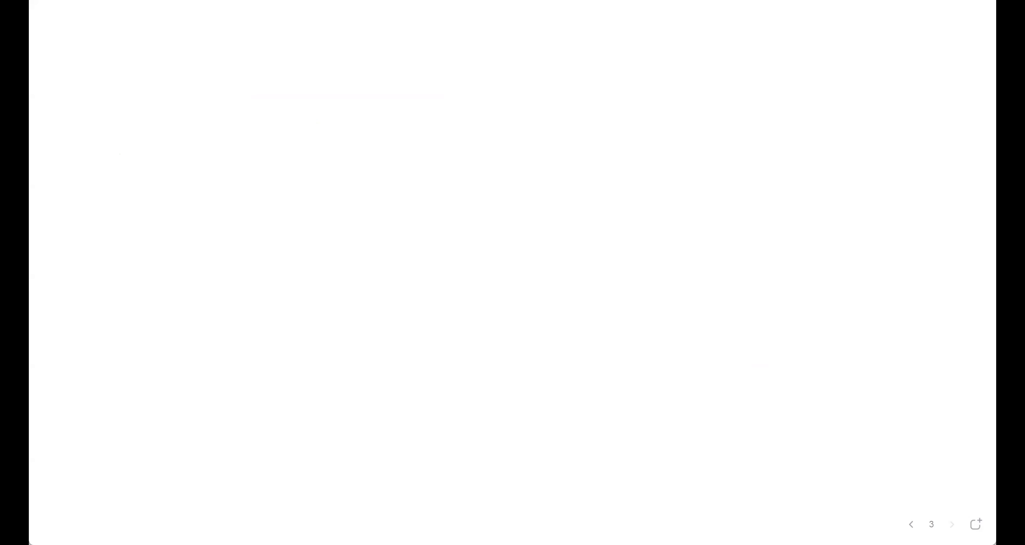
pyautogui.click(911, 524)
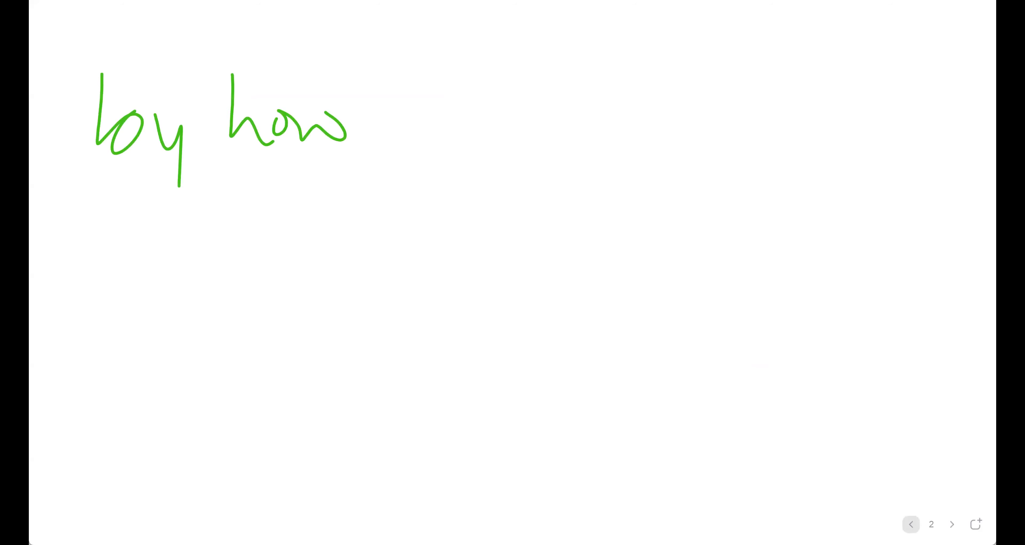
pyautogui.moveTo(398, 84); pyautogui.dragTo(400, 160)
pyautogui.moveTo(416, 89); pyautogui.dragTo(463, 142)
pyautogui.moveTo(404, 116); pyautogui.dragTo(500, 139)
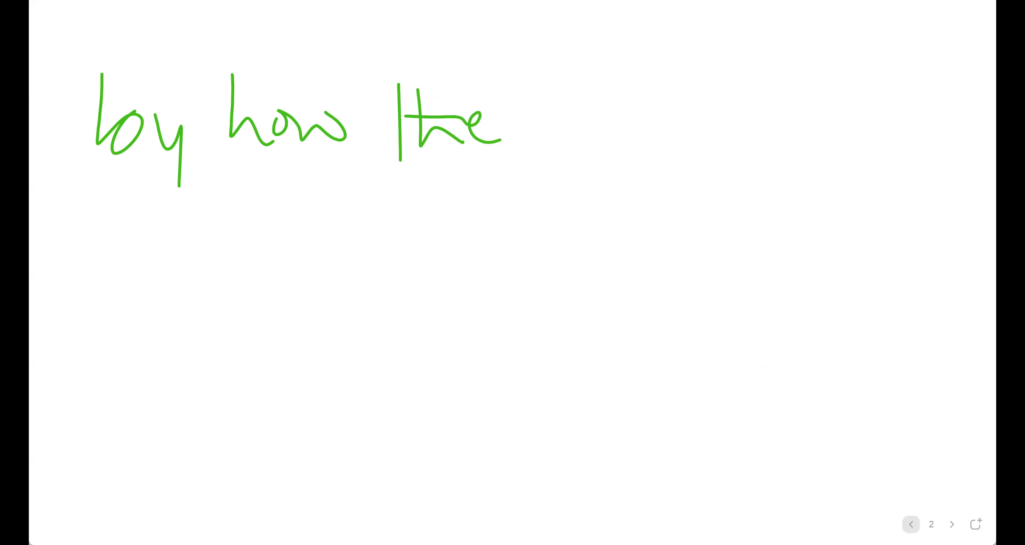
# Continue the first line of the green handwritten note with "RHS of const".
pyautogui.moveTo(557, 101)
pyautogui.mouseDown()
pyautogui.moveTo(550, 152)
pyautogui.moveTo(612, 128)
pyautogui.mouseUp()
pyautogui.moveTo(628, 95); pyautogui.dragTo(626, 156)
pyautogui.moveTo(658, 94); pyautogui.dragTo(658, 150)
pyautogui.moveTo(632, 118); pyautogui.dragTo(669, 151)
pyautogui.moveTo(767, 122)
pyautogui.mouseDown()
pyautogui.moveTo(779, 121)
pyautogui.moveTo(788, 164)
pyautogui.moveTo(821, 119)
pyautogui.moveTo(863, 140)
pyautogui.moveTo(915, 132)
pyautogui.moveTo(909, 153)
pyautogui.mouseUp()
pyautogui.moveTo(930, 94)
pyautogui.mouseDown()
pyautogui.moveTo(928, 137)
pyautogui.moveTo(950, 106)
pyautogui.mouseUp()
# Handwrite "changes" in green on the note's second line and start the word that follows it.
pyautogui.moveTo(122, 187)
pyautogui.mouseDown()
pyautogui.moveTo(102, 216)
pyautogui.moveTo(132, 235)
pyautogui.mouseUp()
pyautogui.moveTo(148, 159)
pyautogui.mouseDown()
pyautogui.moveTo(164, 215)
pyautogui.moveTo(287, 229)
pyautogui.moveTo(277, 275)
pyautogui.mouseUp()
pyautogui.moveTo(333, 207); pyautogui.dragTo(358, 213)
pyautogui.moveTo(376, 181); pyautogui.dragTo(366, 248)
pyautogui.moveTo(452, 189); pyautogui.dragTo(456, 243)
pyautogui.moveTo(484, 173); pyautogui.dragTo(476, 248)
pyautogui.moveTo(489, 202); pyautogui.dragTo(527, 194)
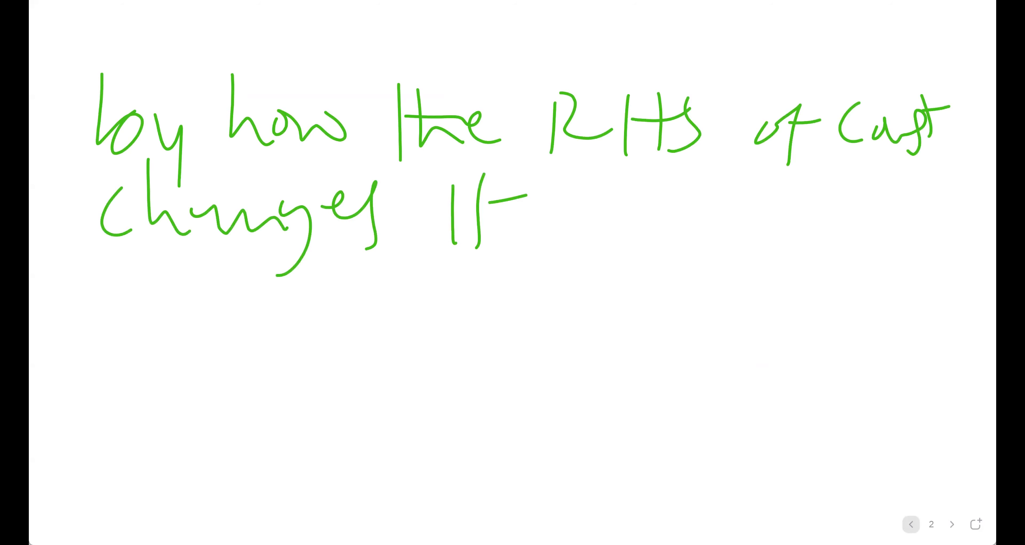
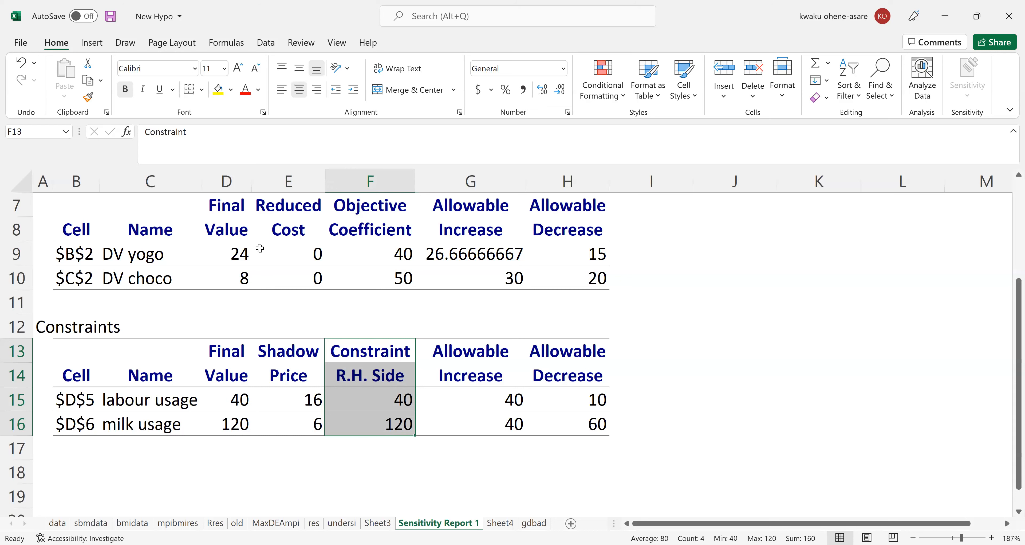
# Examine the Constraint R.H. Side values in the Constraints table, and the labour usage constraint's right-hand side and shadow price.
pyautogui.hotkey('alt', 'Tab')
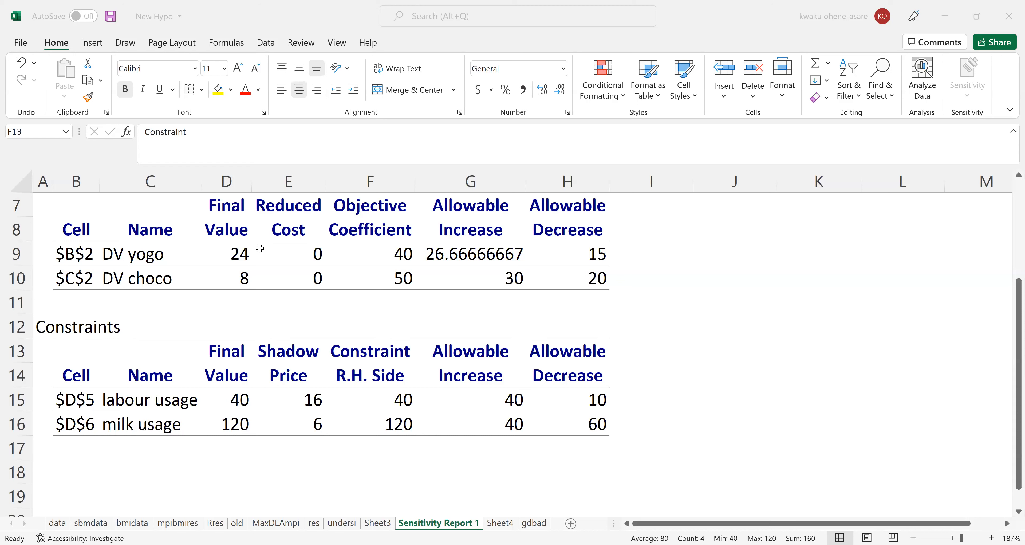
pyautogui.click(375, 354)
pyautogui.moveTo(375, 353); pyautogui.dragTo(390, 422)
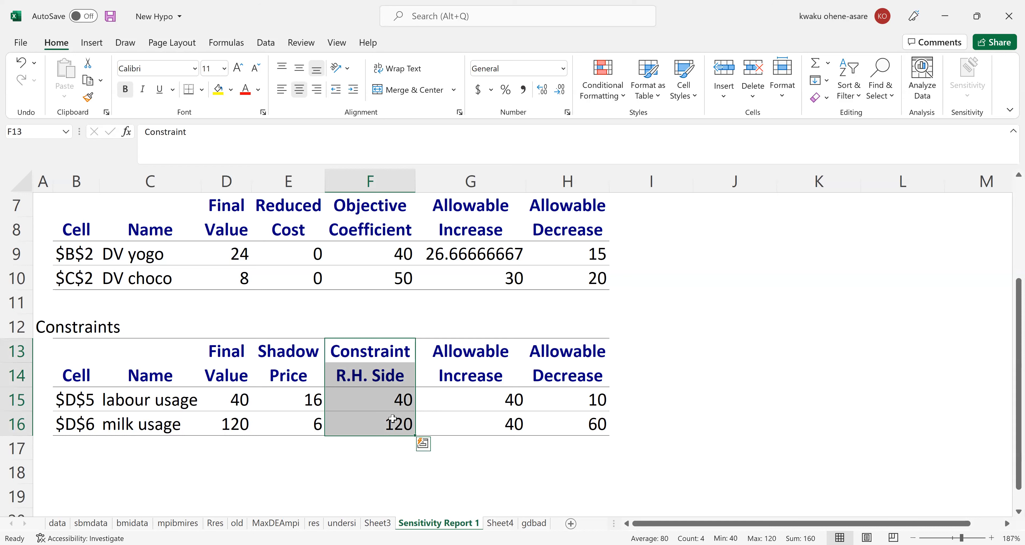
pyautogui.click(391, 401)
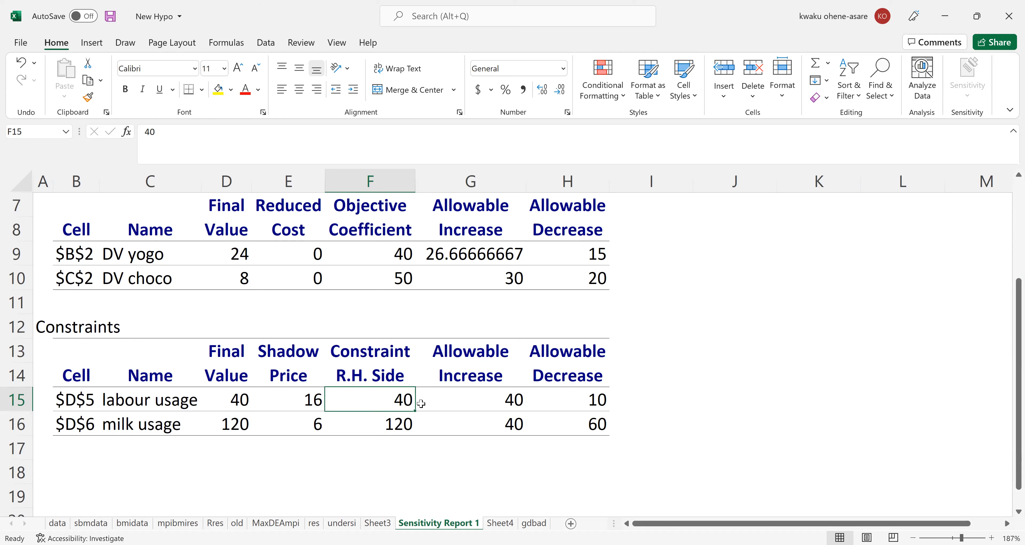
pyautogui.click(310, 401)
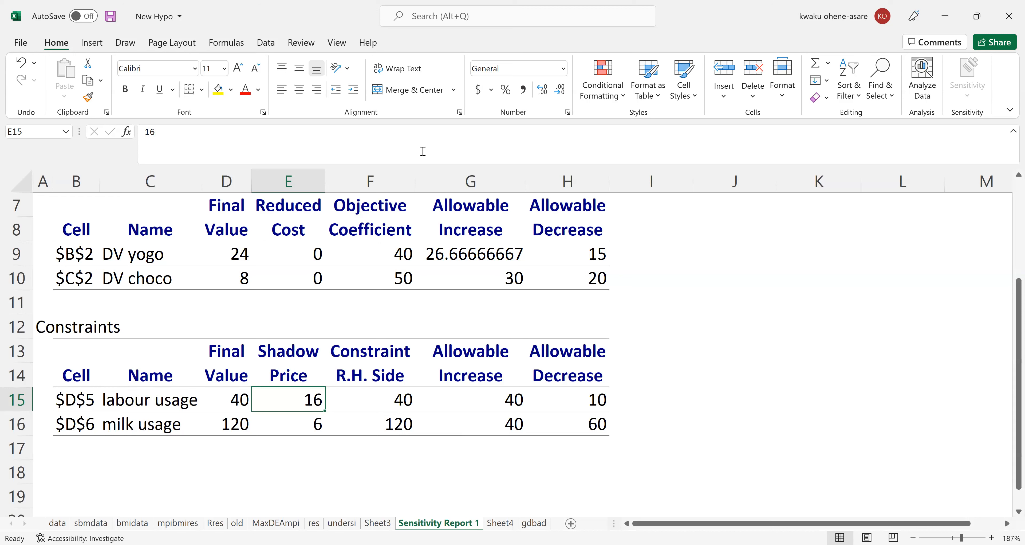
# Switch to the lecture slides in Adobe Acrobat Reader and read through "Shadow price, SP (1)" to both points of "Shadow price, SP (2)".
pyautogui.hotkey('alt', 'Tab')
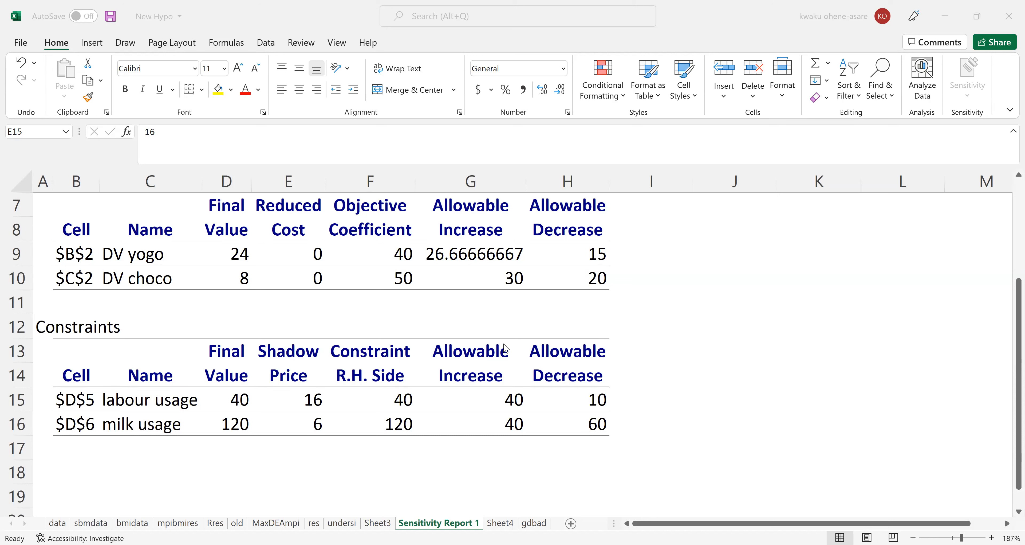
pyautogui.hotkey('alt', 'Tab')
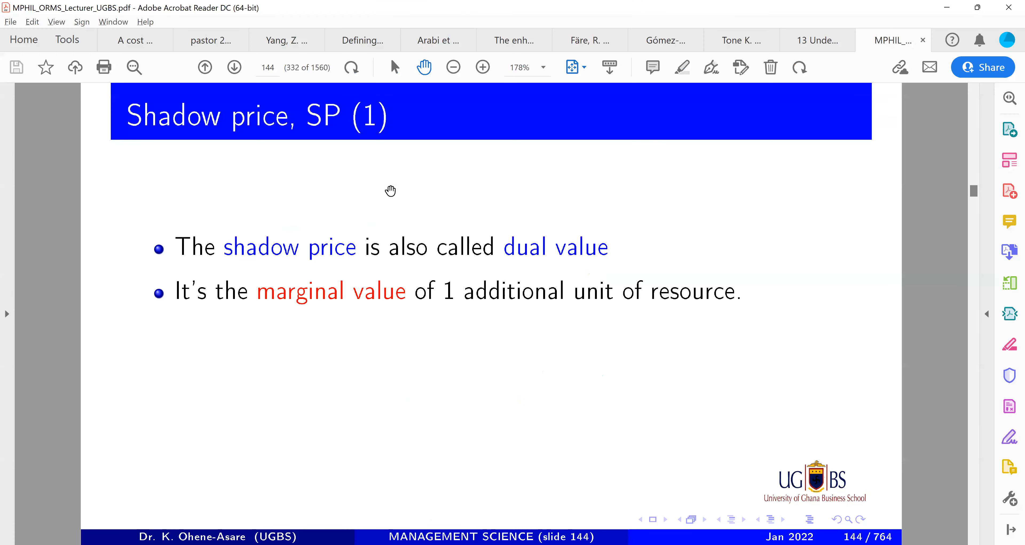
pyautogui.press('Right')
pyautogui.press('Right')
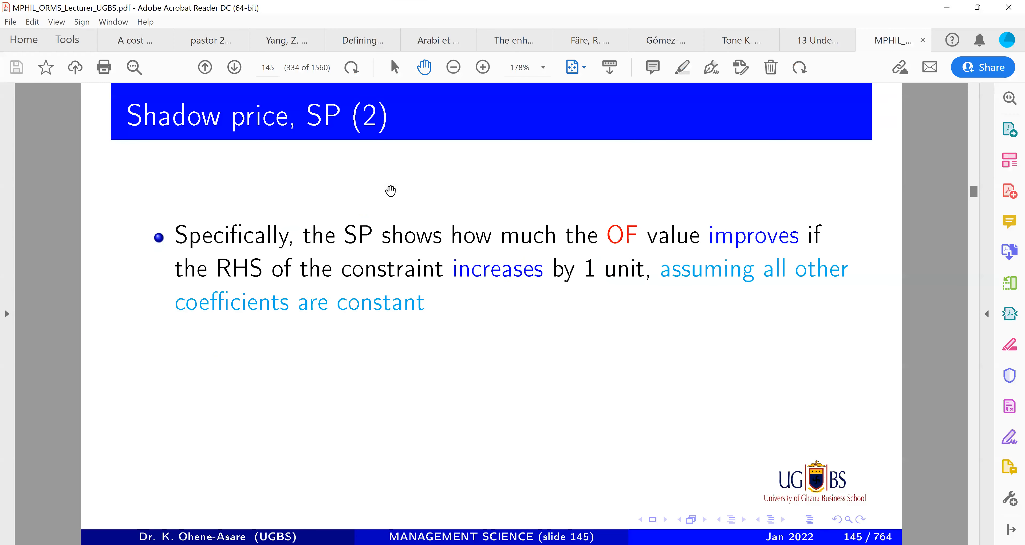
pyautogui.press('Right')
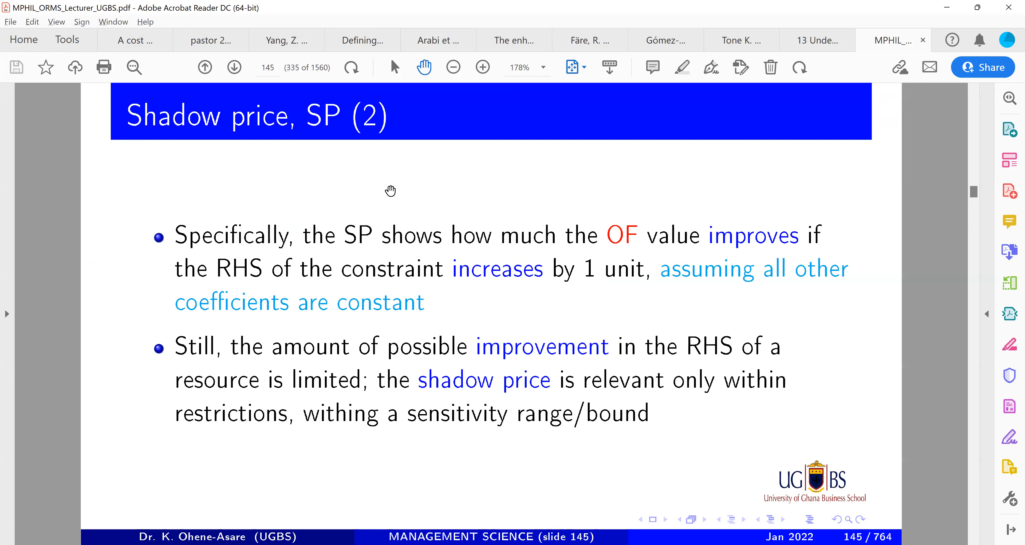
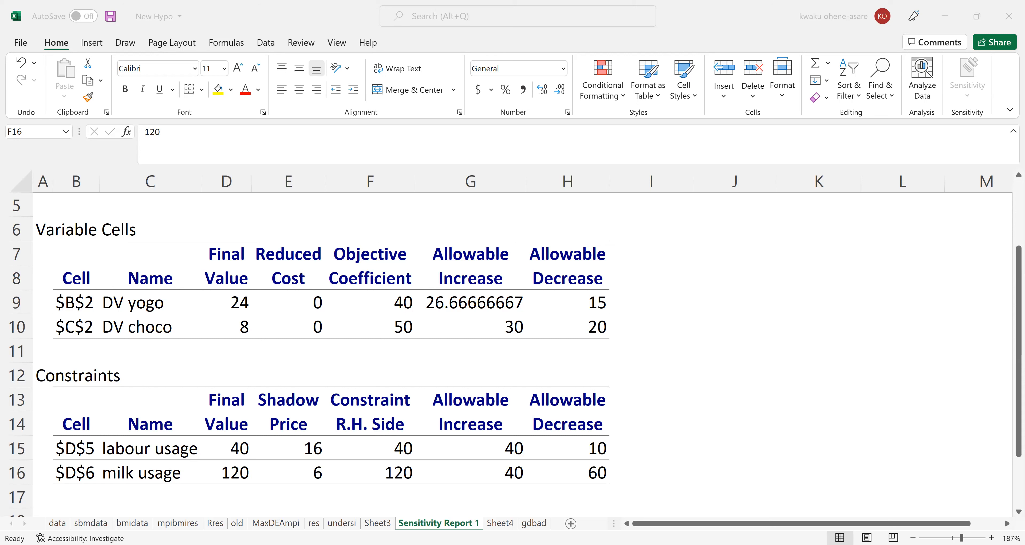
# Return to Sheet4 in Excel and examine the yogo objective coefficient and the DV cells for yogo and choco.
pyautogui.click(496, 525)
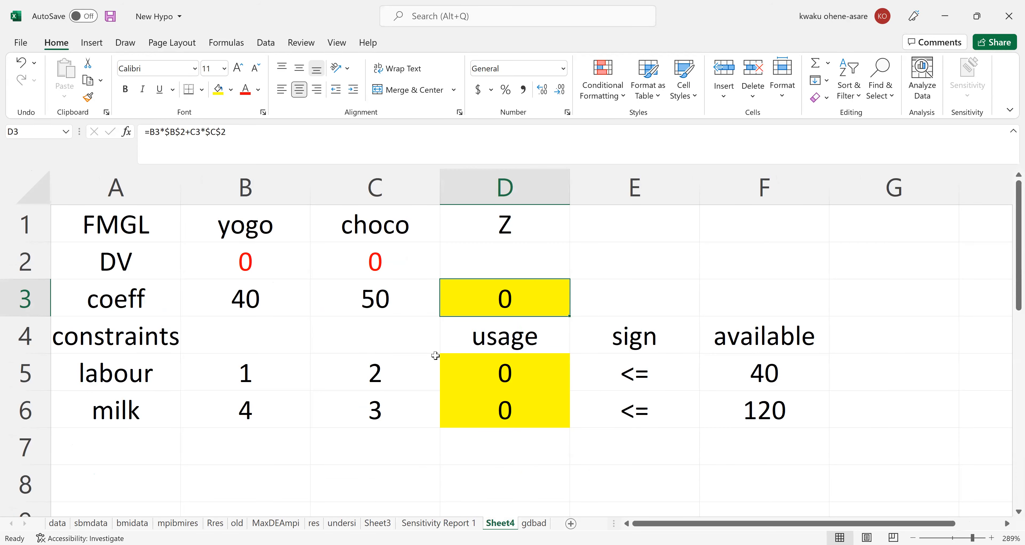
pyautogui.click(228, 298)
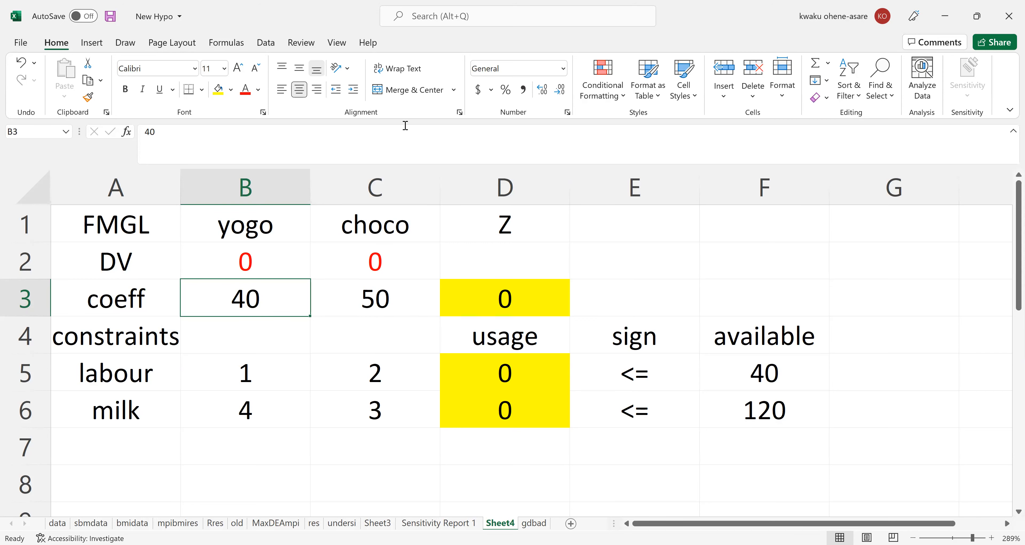
pyautogui.click(234, 261)
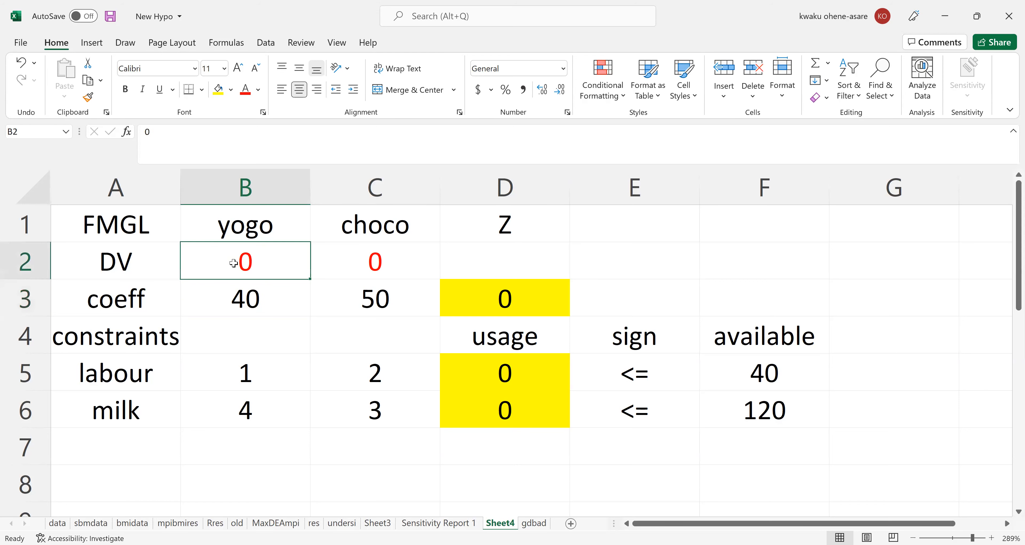
pyautogui.click(380, 261)
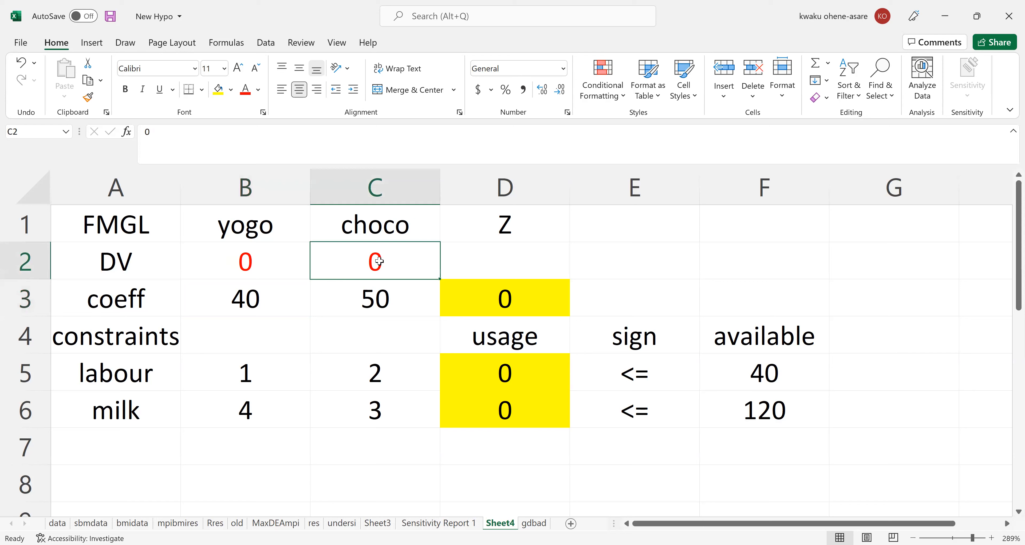
pyautogui.click(244, 267)
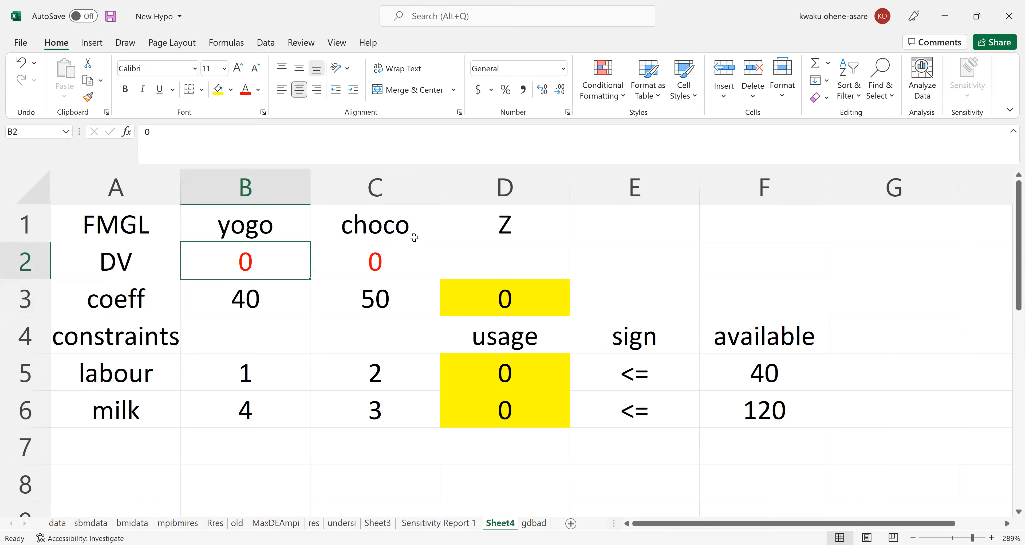
pyautogui.click(374, 264)
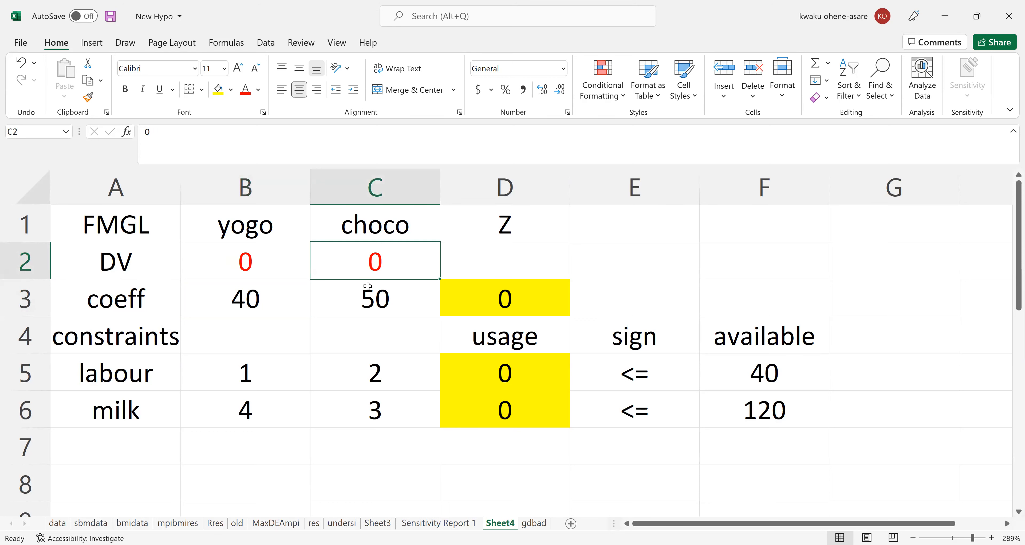
# Set the yogo objective coefficient in B3 to 24.
pyautogui.click(252, 296)
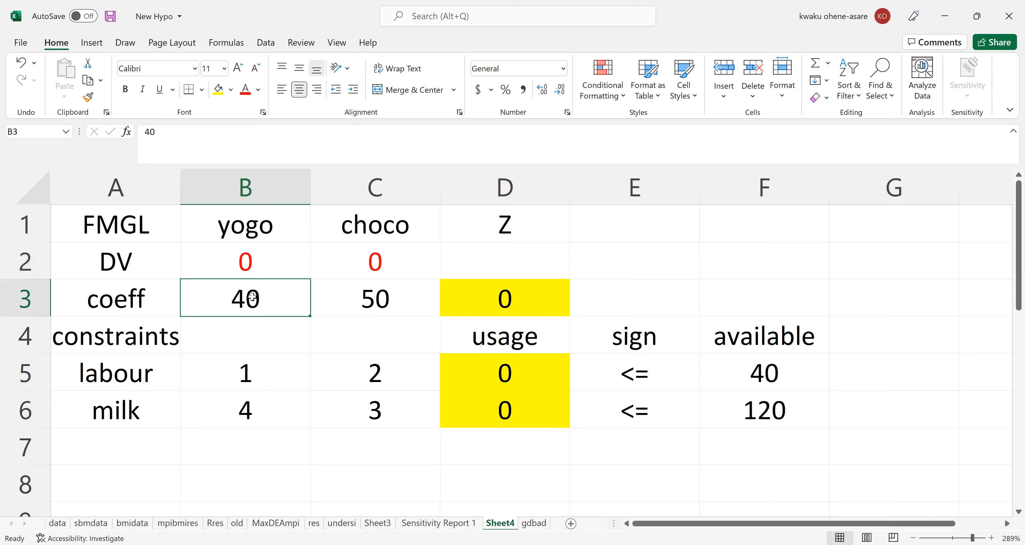
pyautogui.write('24')
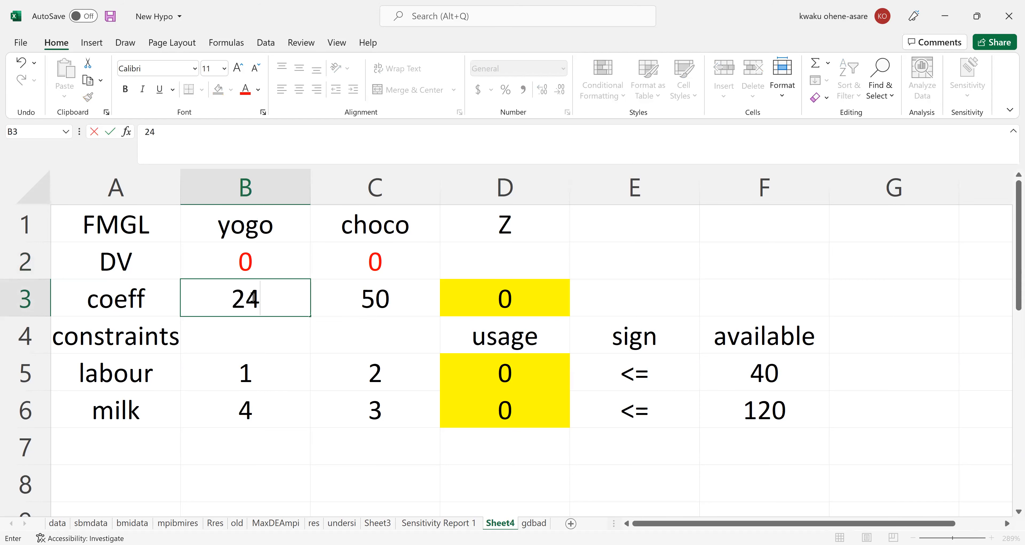
pyautogui.press('Return')
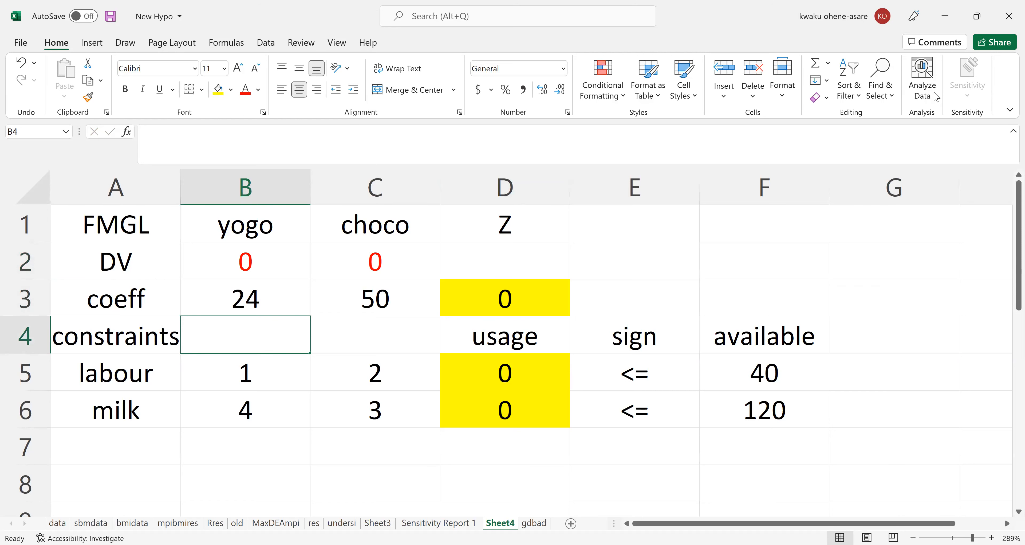
# Solve the model with Solver using the yogo coefficient of 24, view the solution, and restore the original values.
pyautogui.click(273, 41)
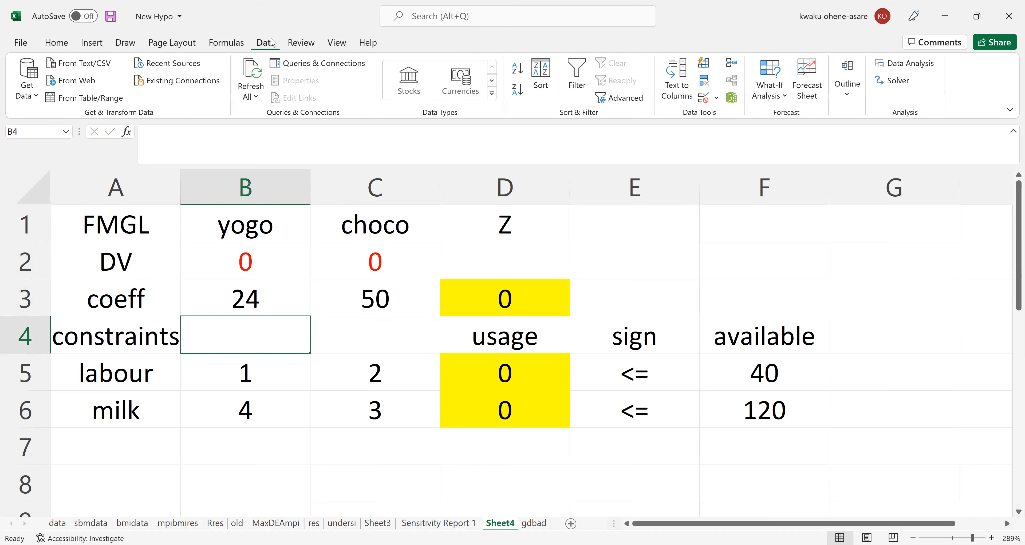
pyautogui.click(893, 89)
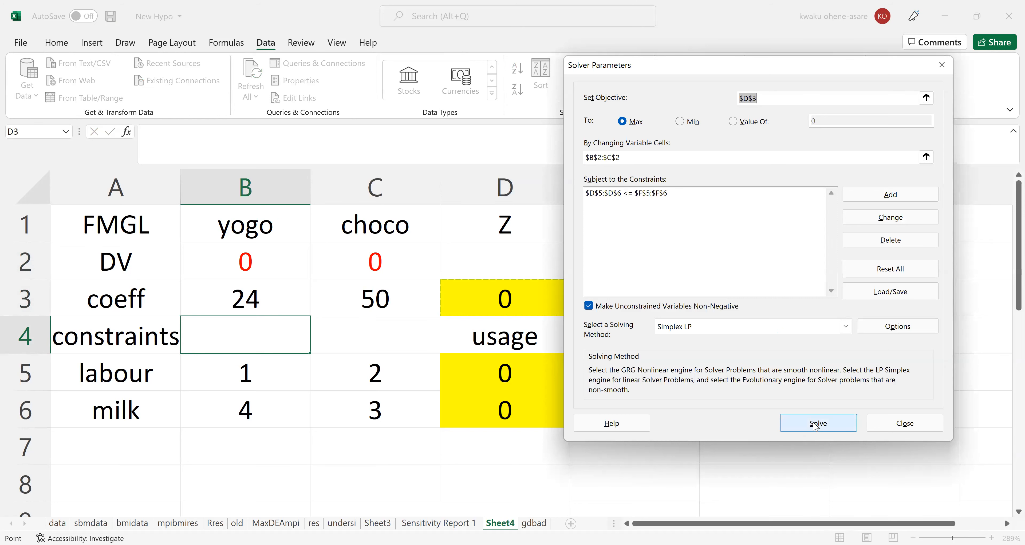
pyautogui.click(812, 421)
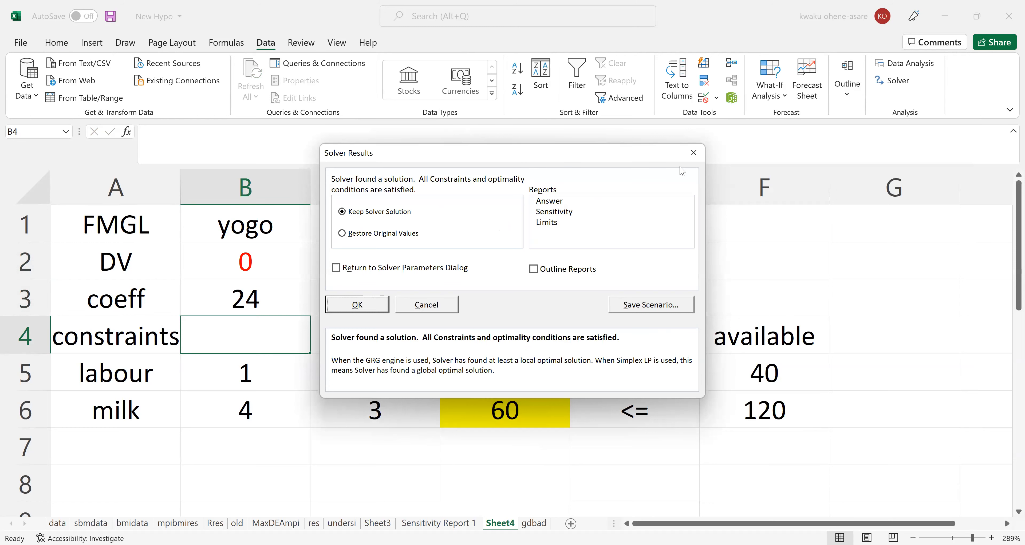
pyautogui.moveTo(426, 153); pyautogui.dragTo(680, 166)
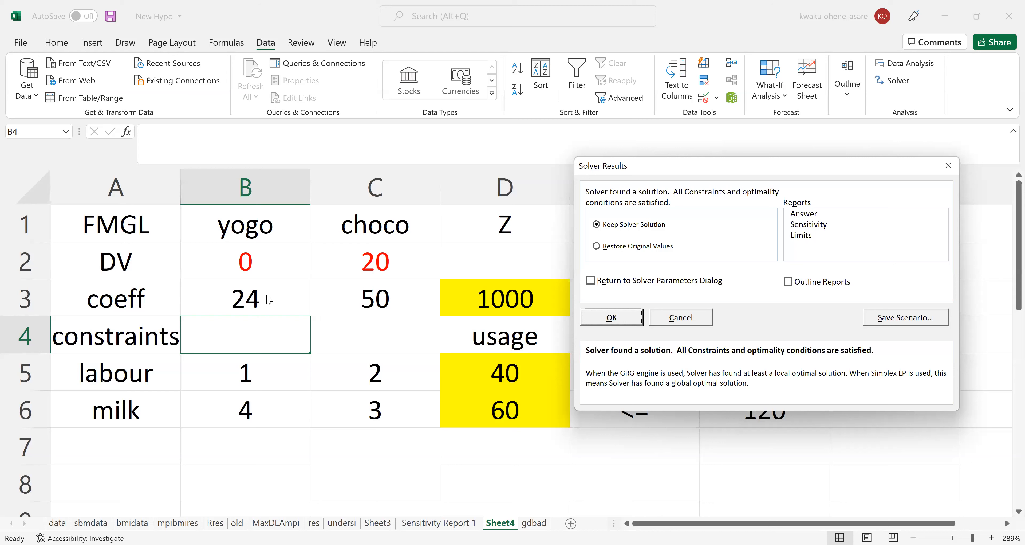
pyautogui.click(606, 247)
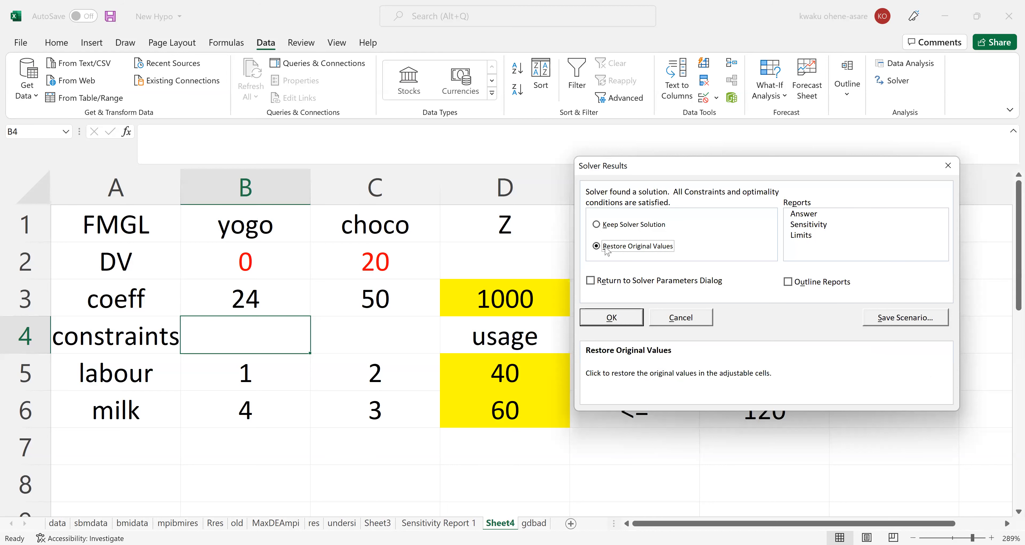
pyautogui.click(606, 317)
# Set the yogo objective coefficient in B3 to 26.
pyautogui.click(237, 260)
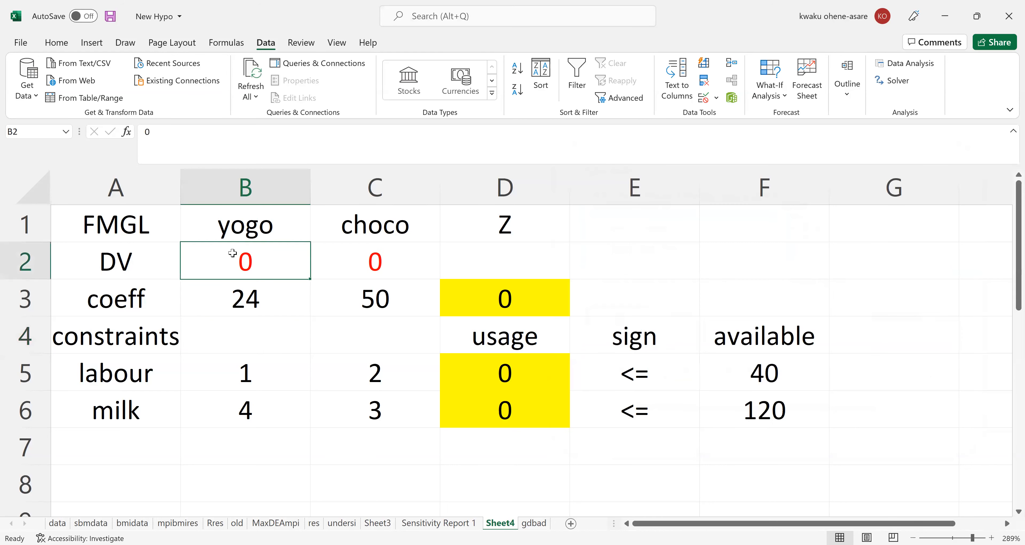
pyautogui.click(250, 292)
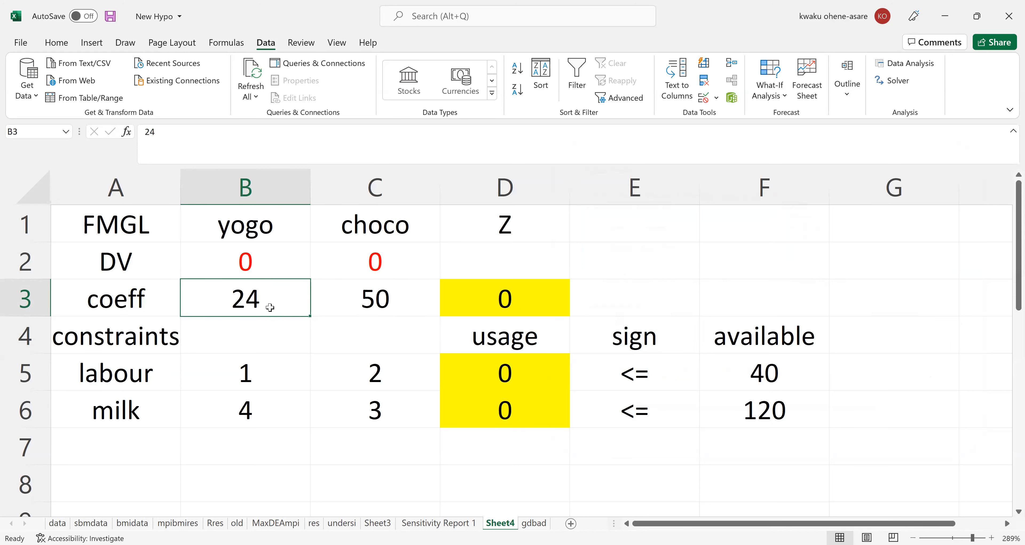
pyautogui.write('26')
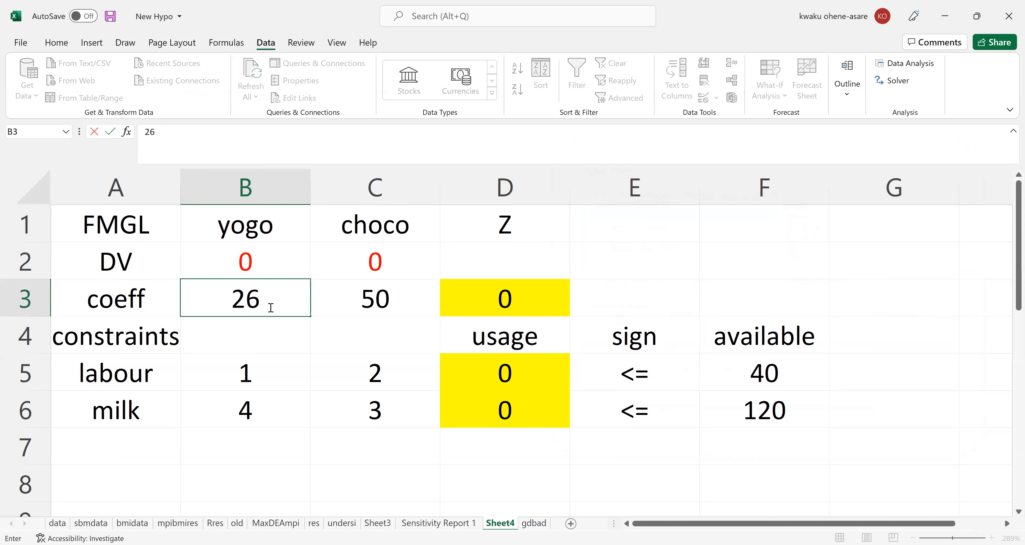
pyautogui.hotkey('ctrl', 'Return')
pyautogui.press('Return')
pyautogui.click(255, 265)
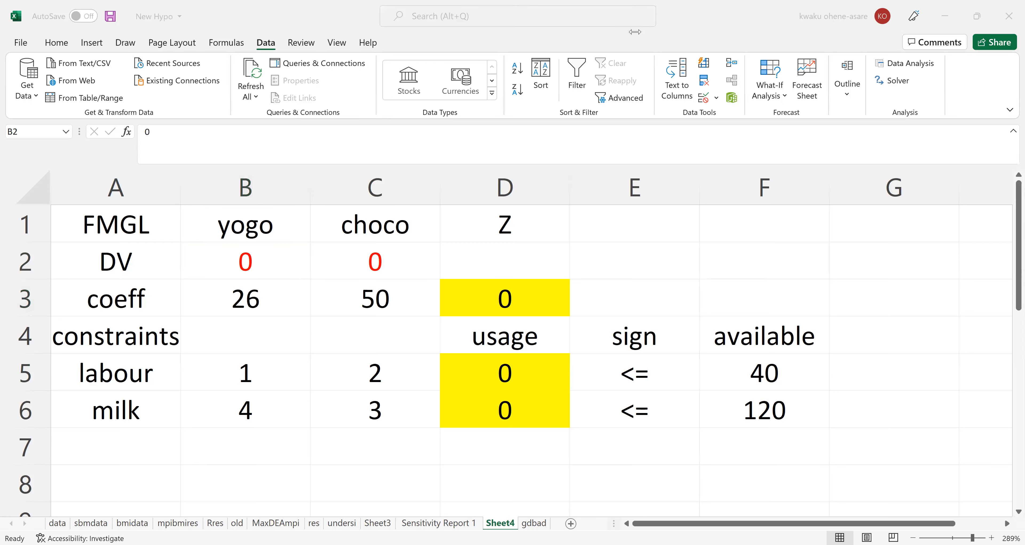
# Solve the model with Solver using the yogo coefficient of 26, view the uncovered solution, and restore the original values.
pyautogui.click(893, 82)
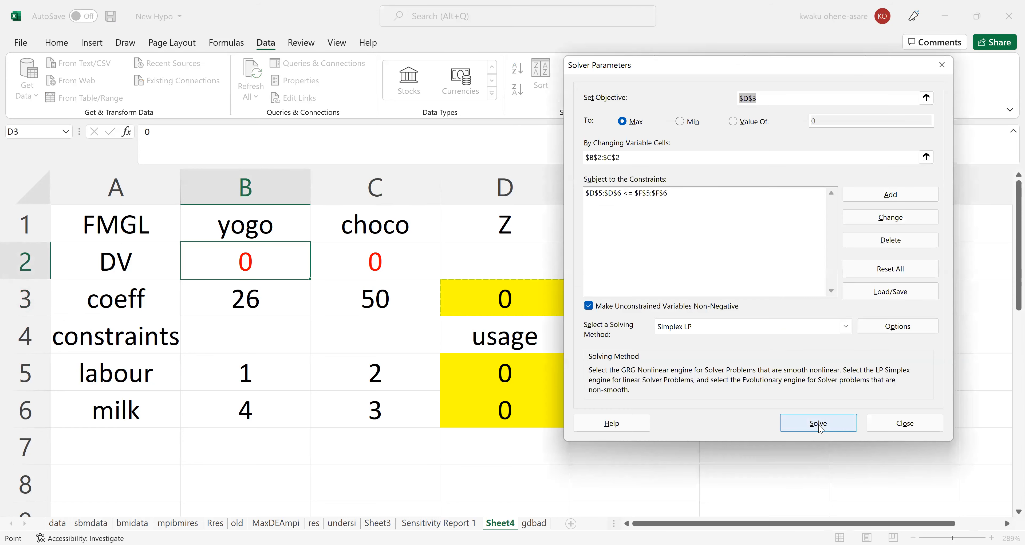
pyautogui.click(819, 423)
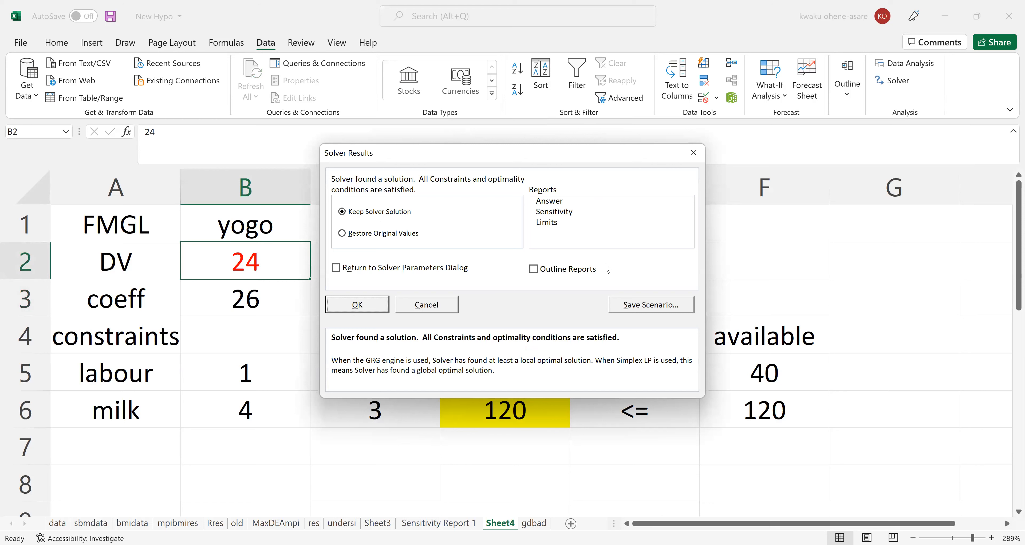
pyautogui.moveTo(517, 152); pyautogui.dragTo(725, 174)
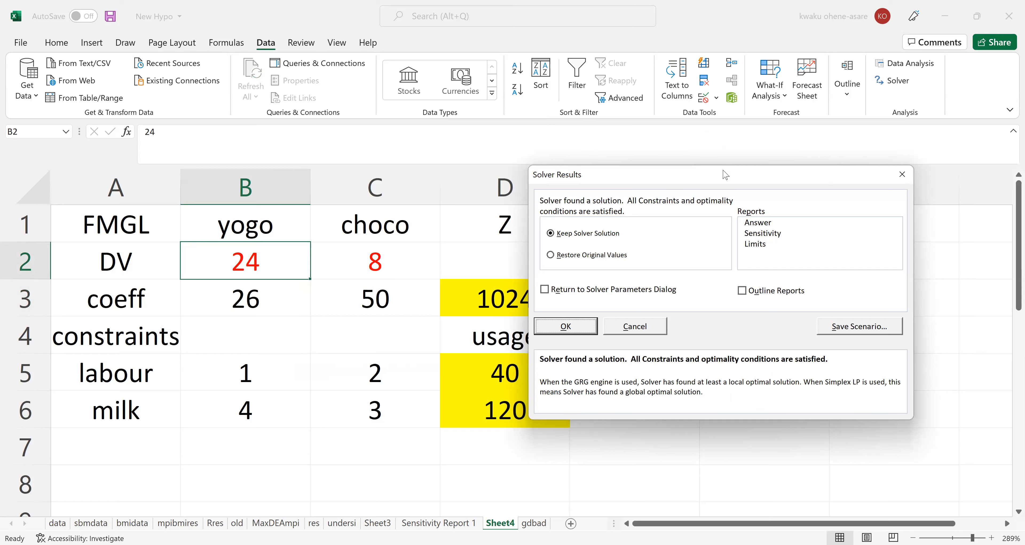
pyautogui.moveTo(824, 175); pyautogui.dragTo(924, 177)
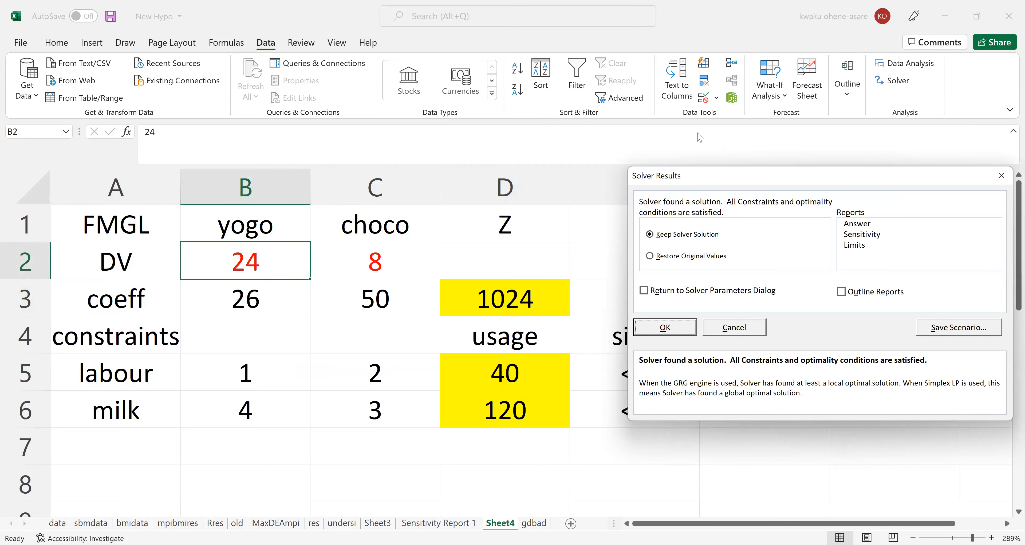
pyautogui.moveTo(701, 180); pyautogui.dragTo(659, 132)
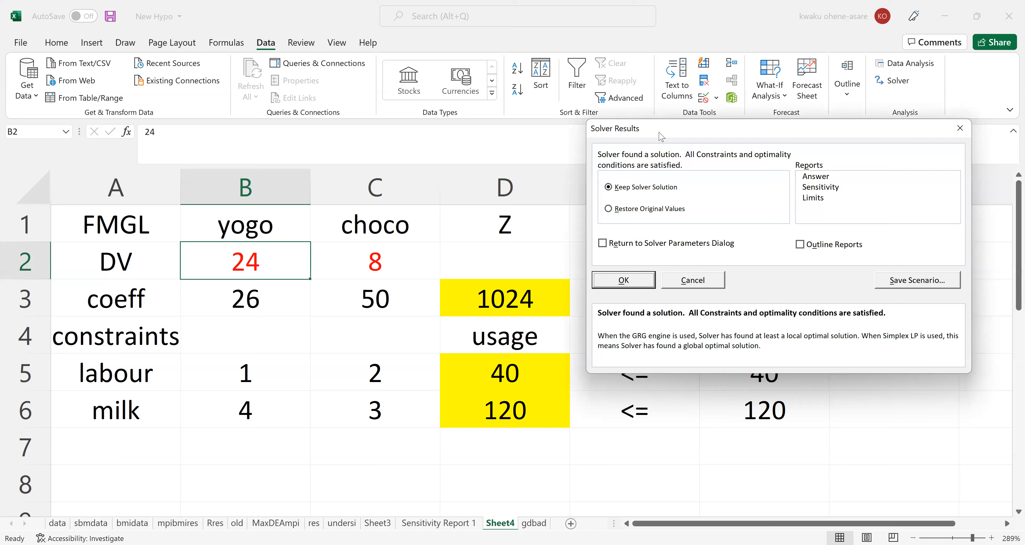
pyautogui.click(645, 210)
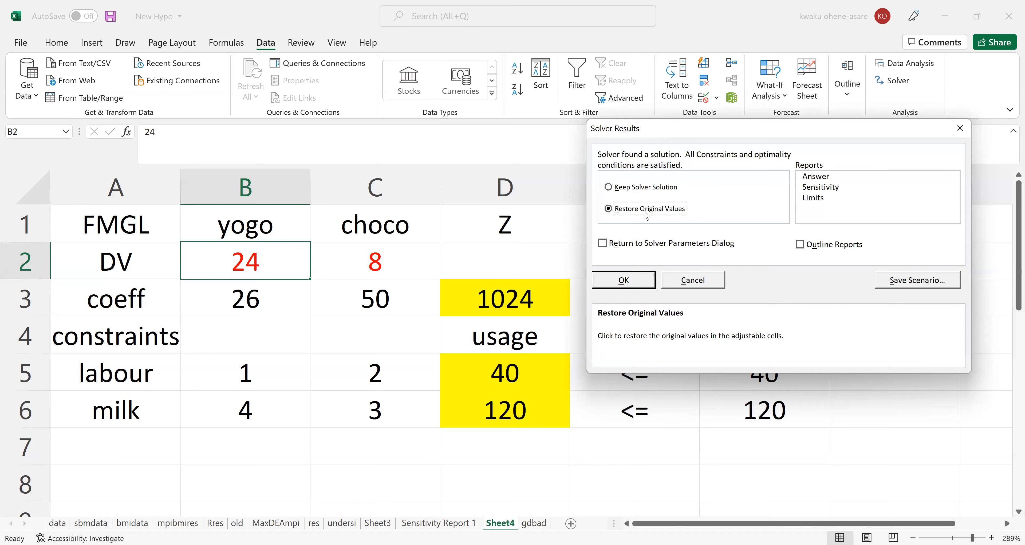
pyautogui.click(620, 279)
# Set the yogo objective coefficient in B3 to 66.
pyautogui.click(255, 298)
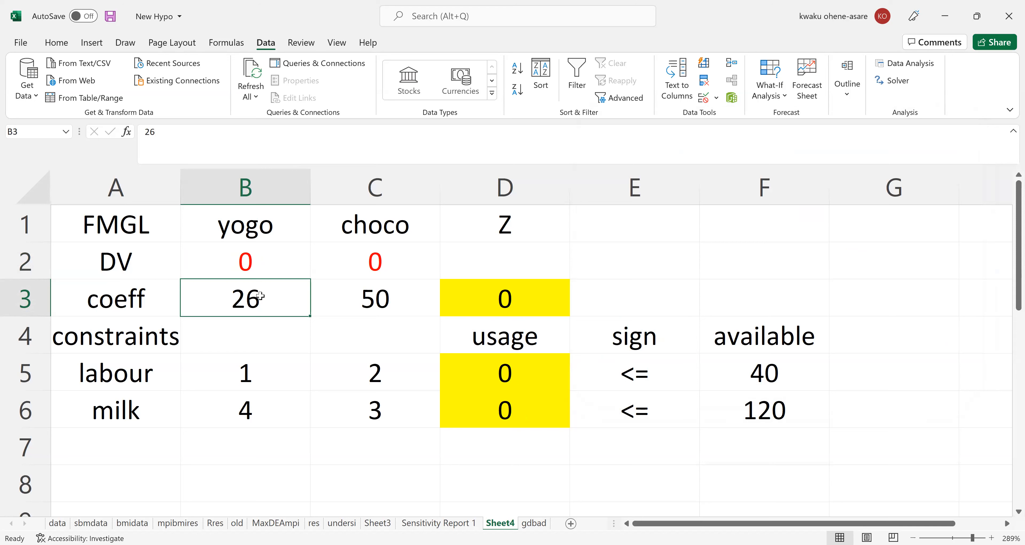
pyautogui.write('66')
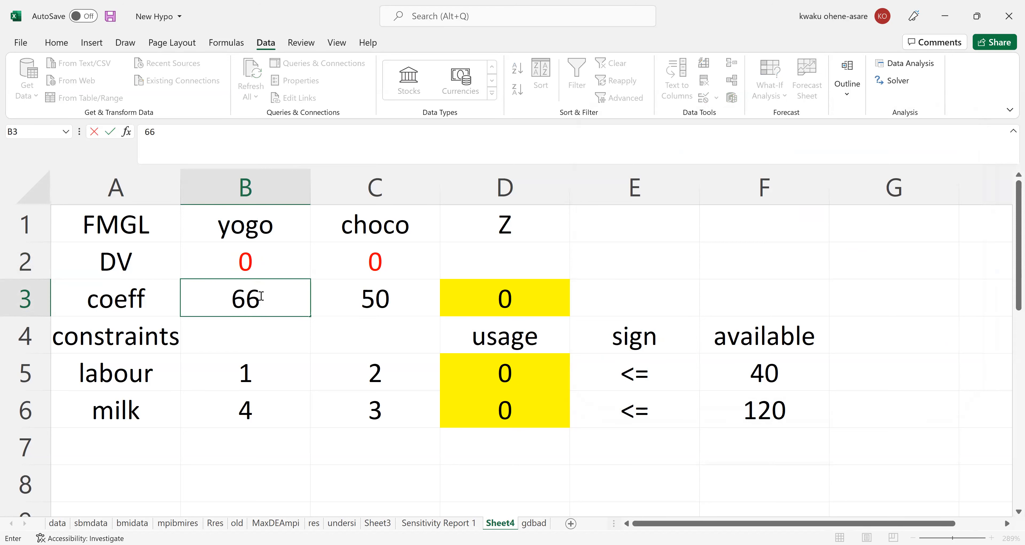
pyautogui.press('Return')
pyautogui.click(260, 295)
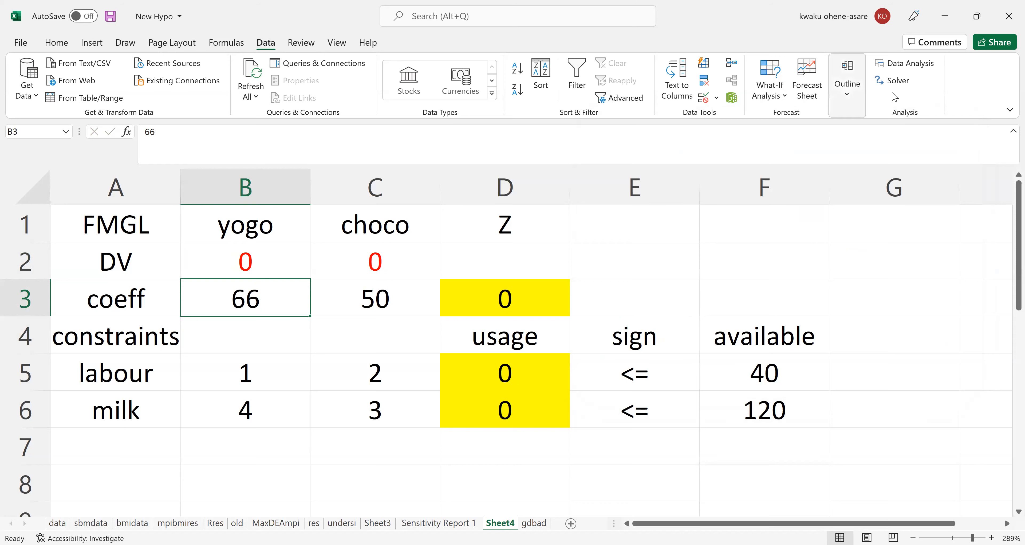
# Solve the model with Solver using the yogo coefficient of 66, view the solution, and restore the original values.
pyautogui.click(897, 81)
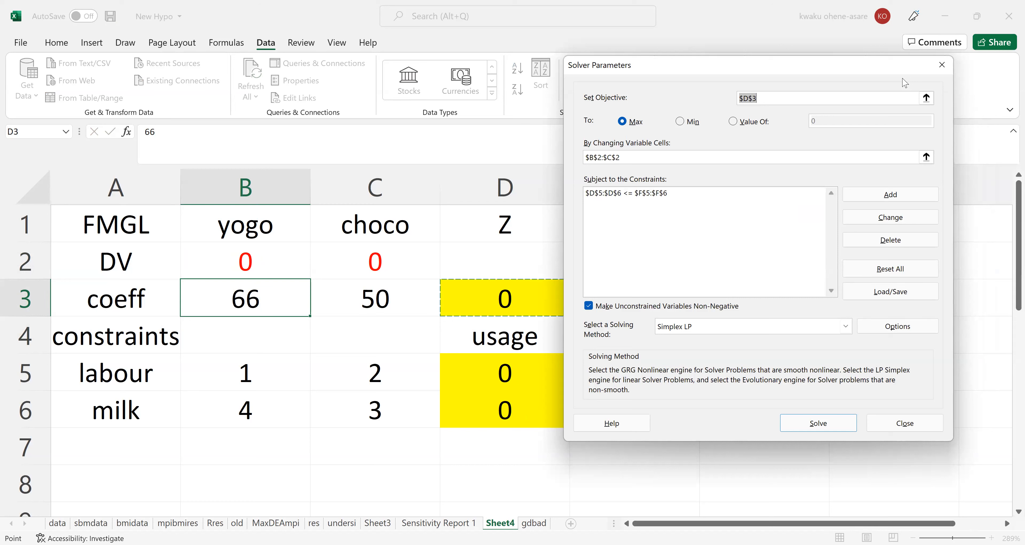
pyautogui.click(826, 423)
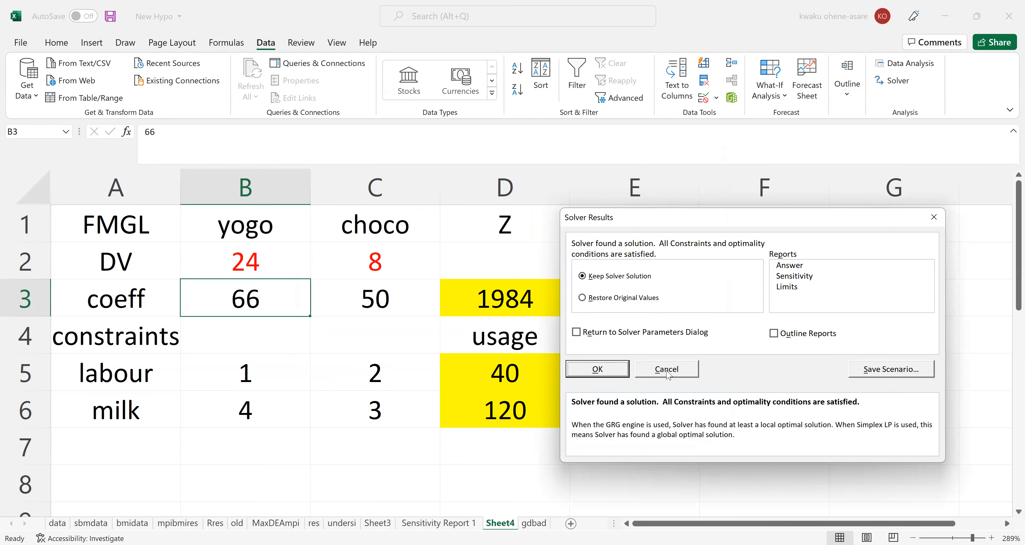
pyautogui.click(602, 299)
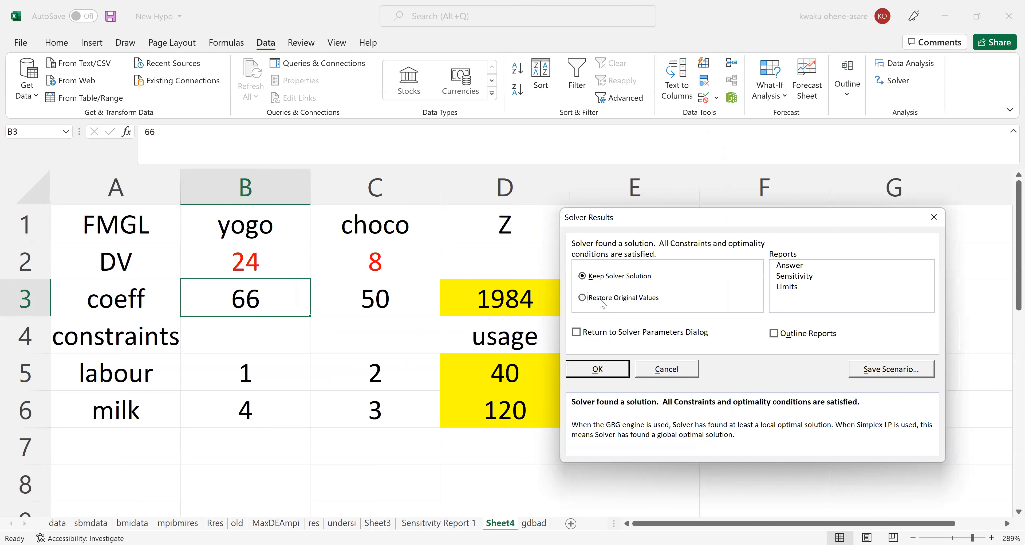
pyautogui.click(598, 368)
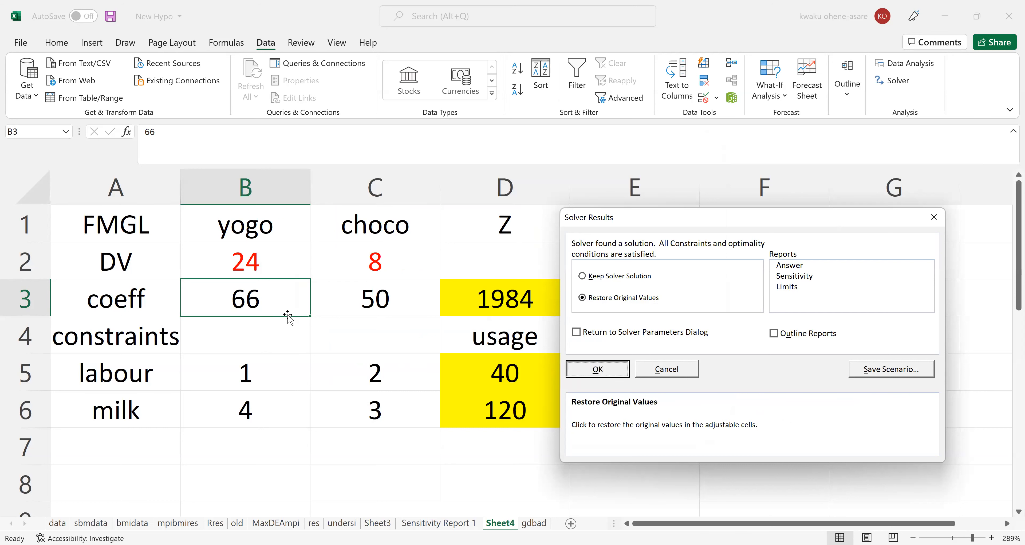
# Set the yogo objective coefficient in B3 to 67.
pyautogui.write('67')
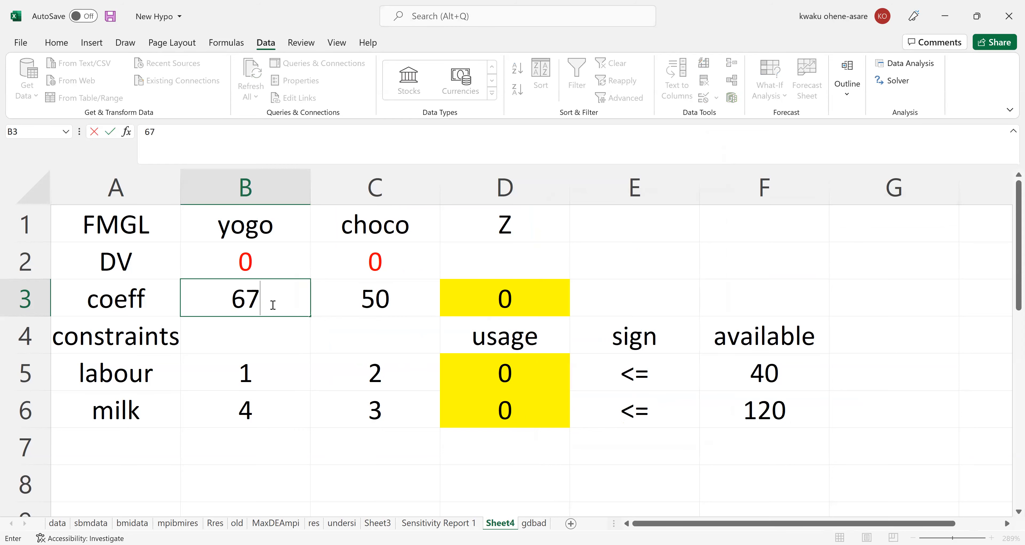
pyautogui.press('Return')
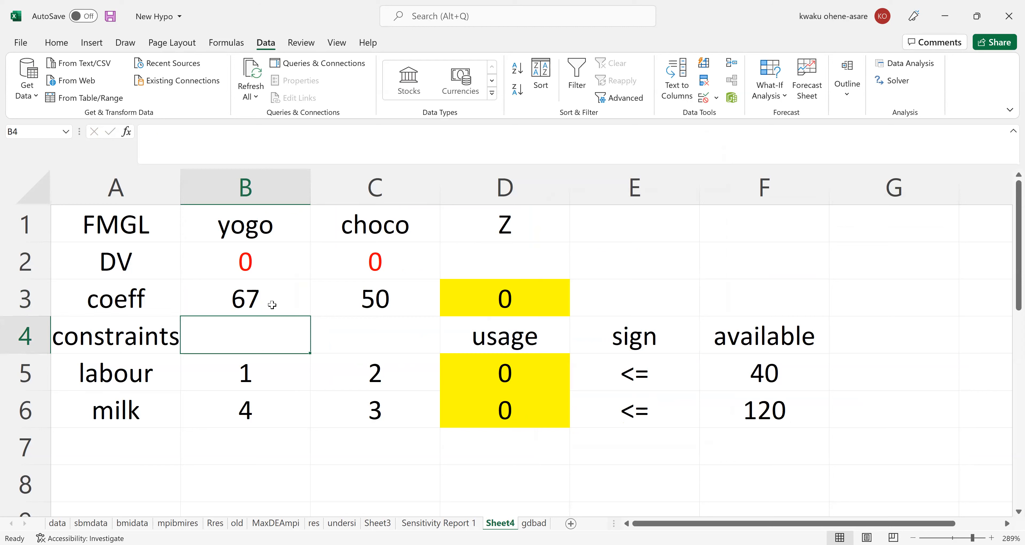
pyautogui.click(229, 303)
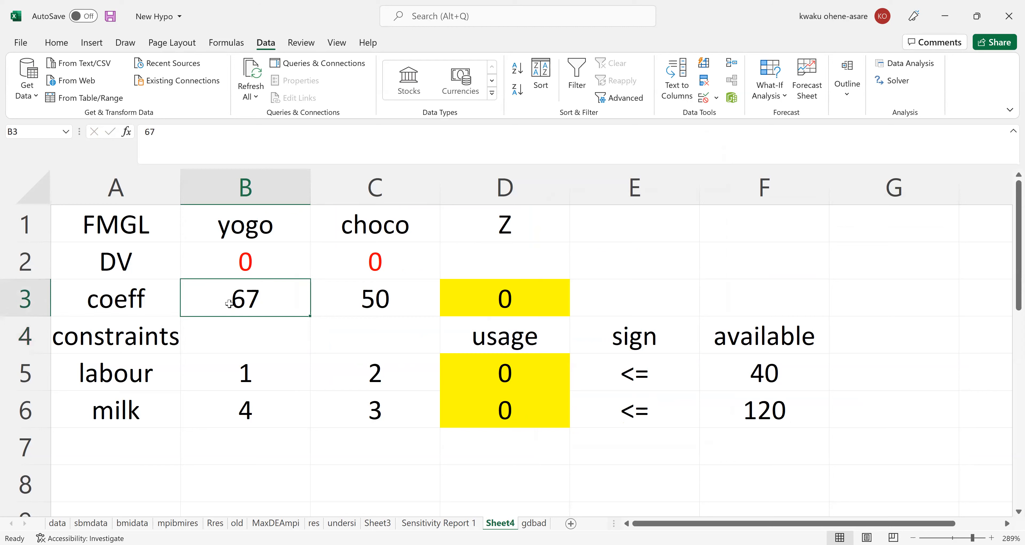
# Solve the model with Solver using the yogo coefficient of 67, view the uncovered solution, and restore the original values.
pyautogui.click(900, 82)
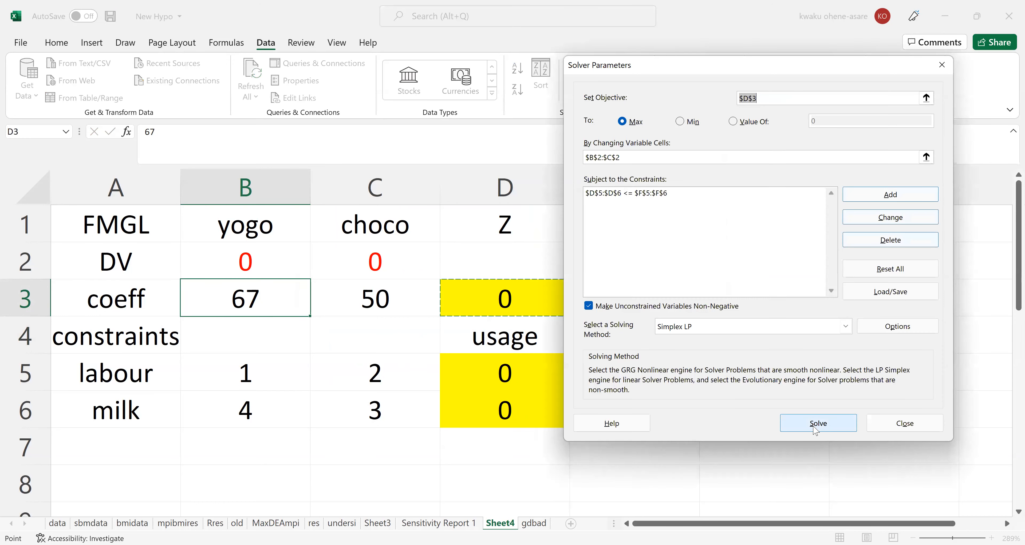
pyautogui.click(814, 425)
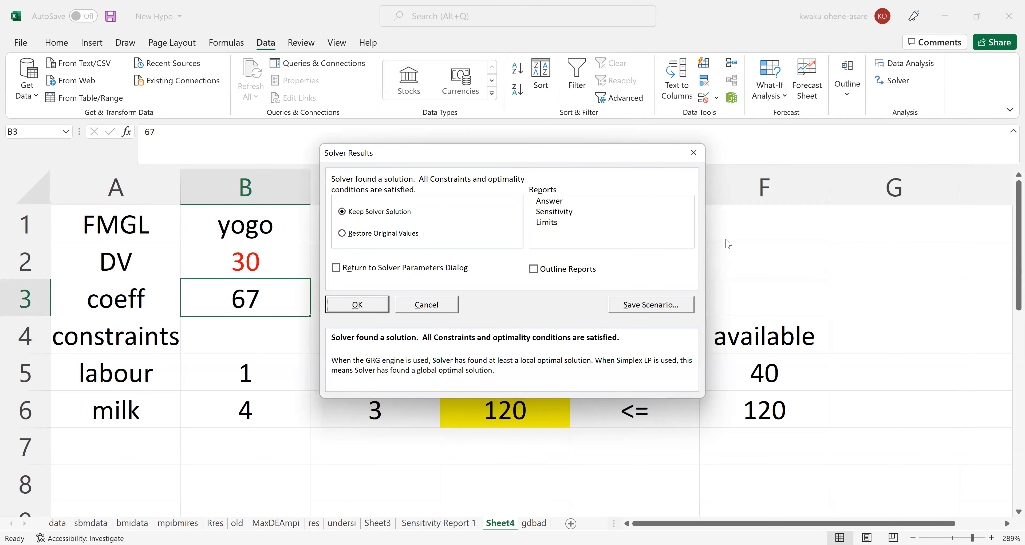
pyautogui.moveTo(522, 153); pyautogui.dragTo(756, 183)
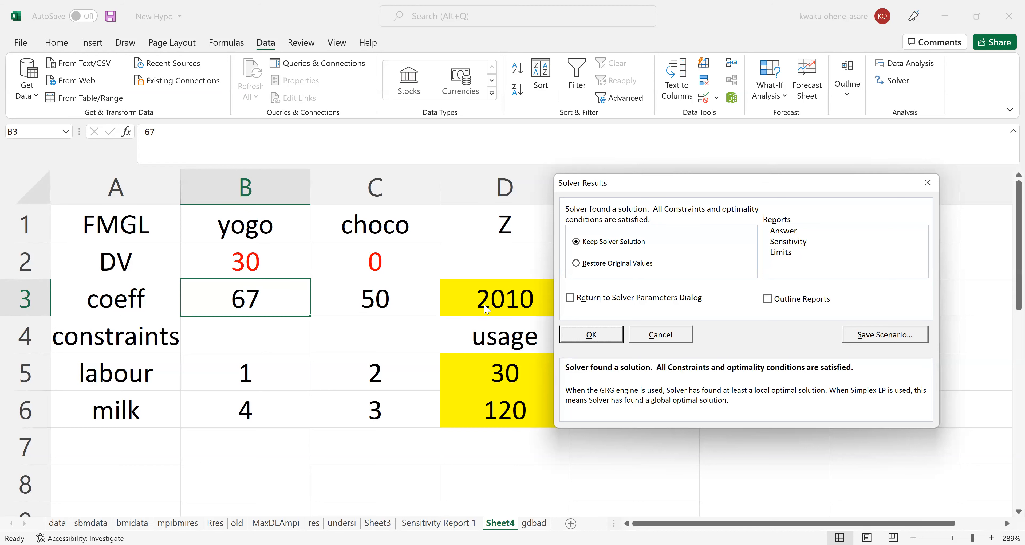
pyautogui.click(577, 265)
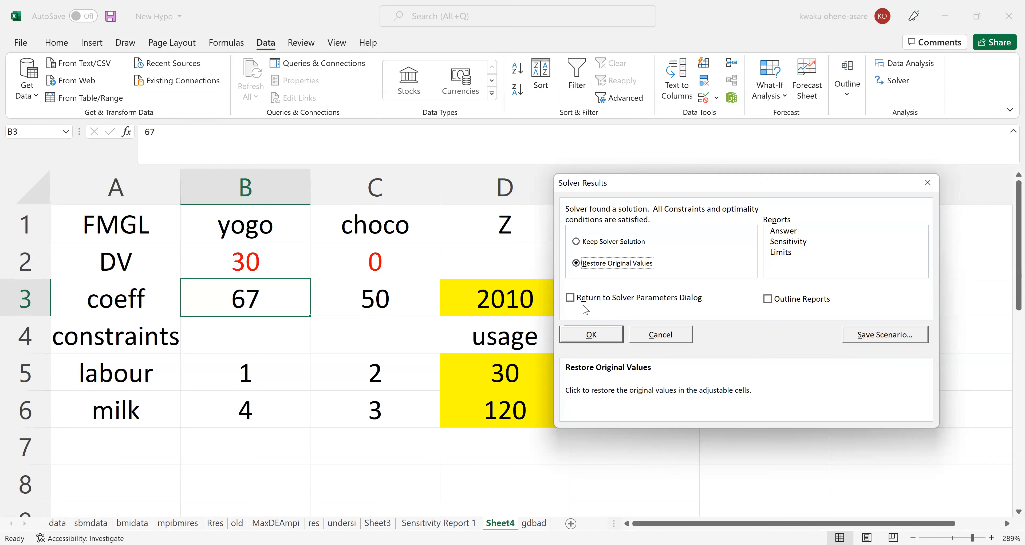
pyautogui.click(584, 331)
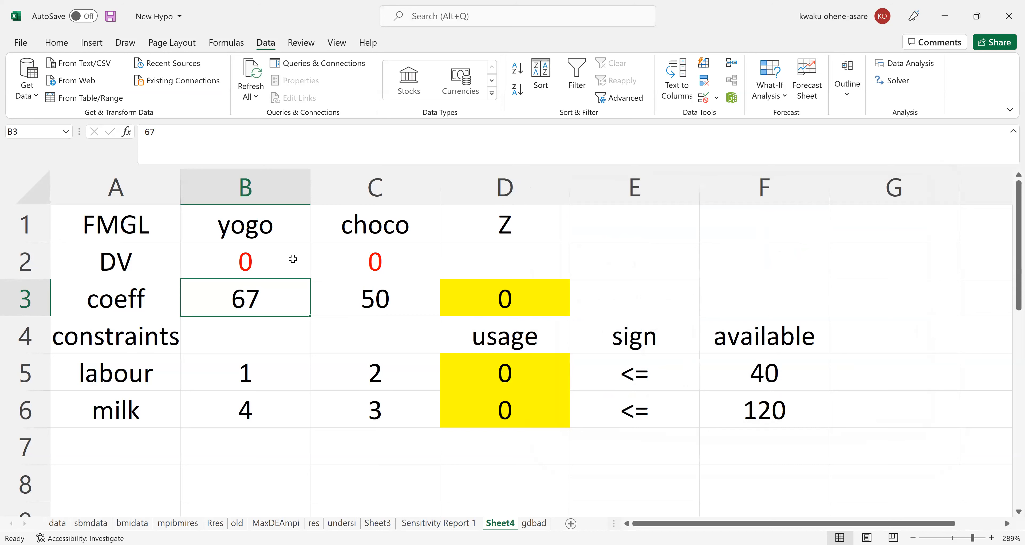
# Set the yogo objective coefficient in B3 back to 40 and save the workbook.
pyautogui.write('40')
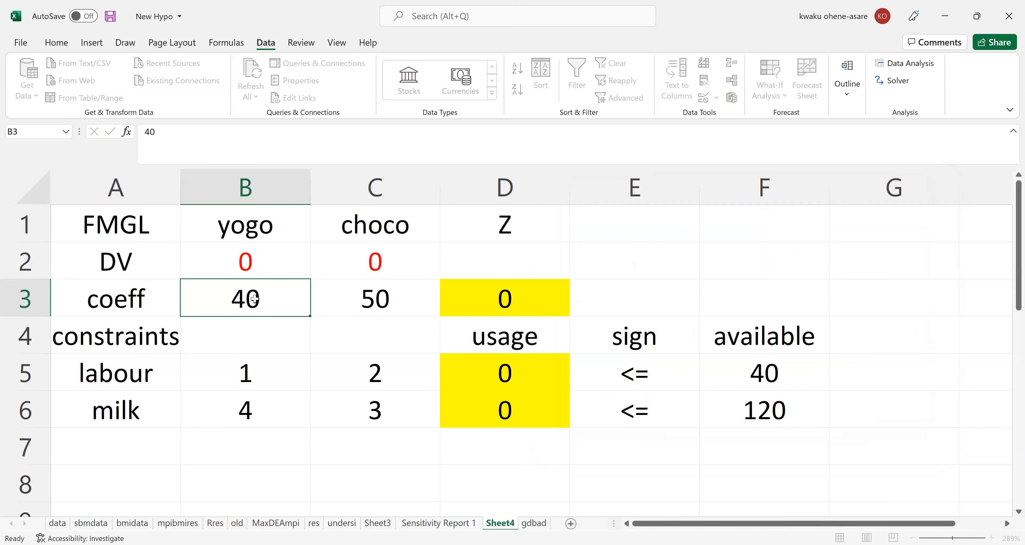
pyautogui.press('Return')
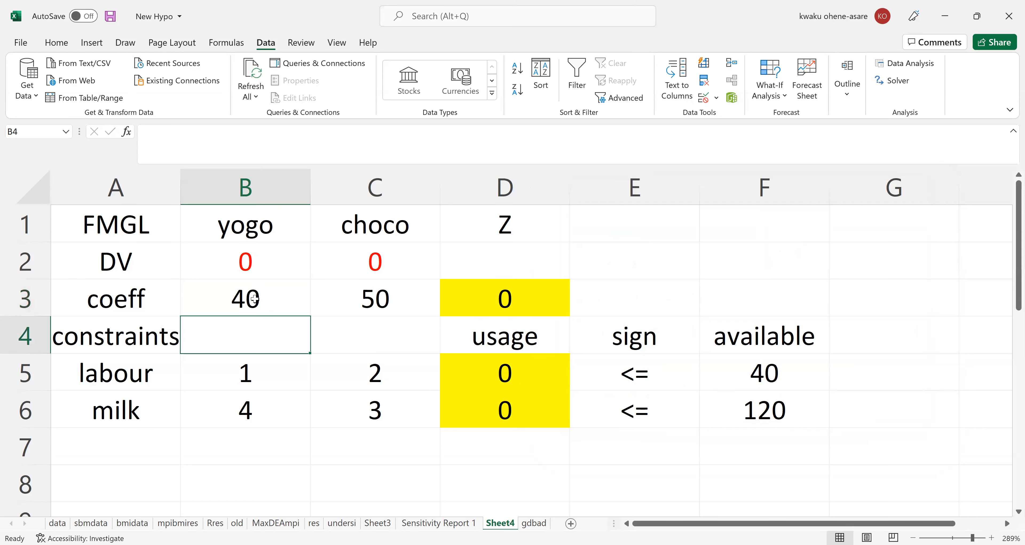
pyautogui.hotkey('ctrl', 's')
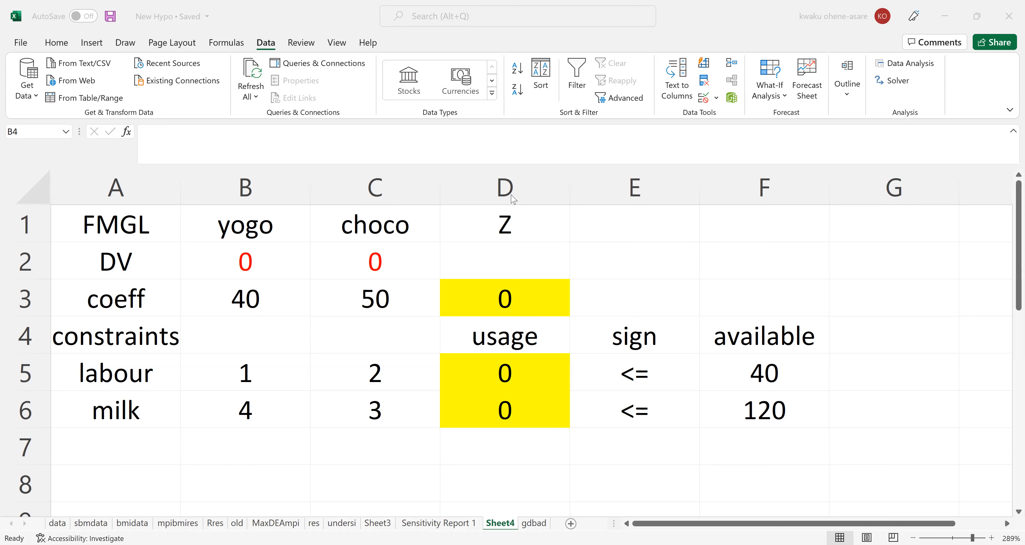
# Examine the labour constraint's right-hand side and allowable range in Sensitivity Report 1.
pyautogui.click(455, 525)
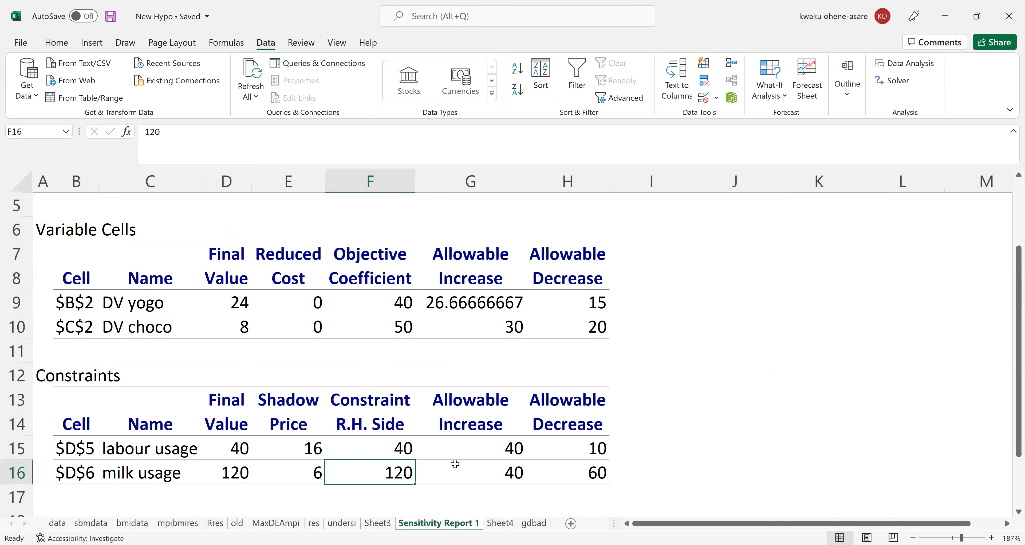
pyautogui.click(401, 450)
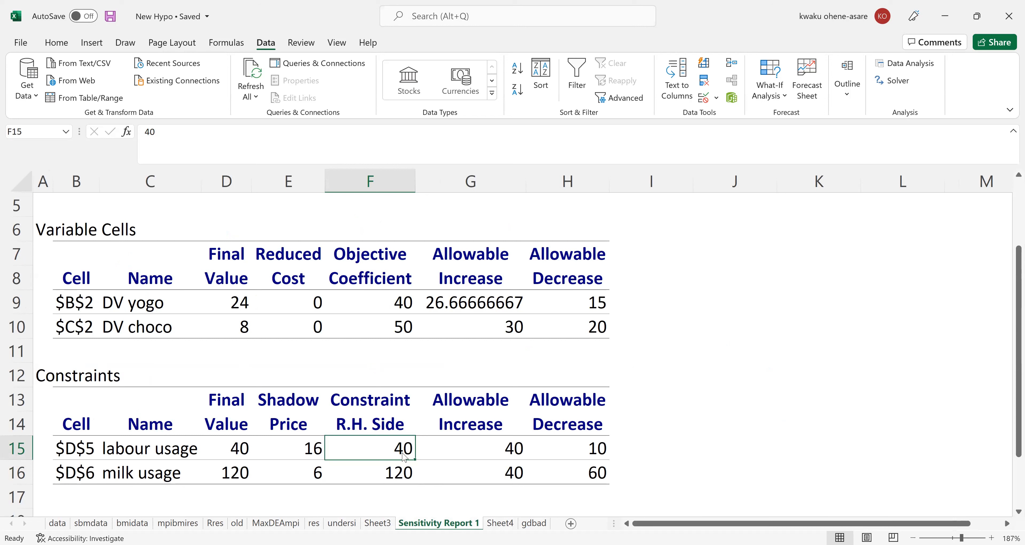
pyautogui.hotkey('alt', 'Tab')
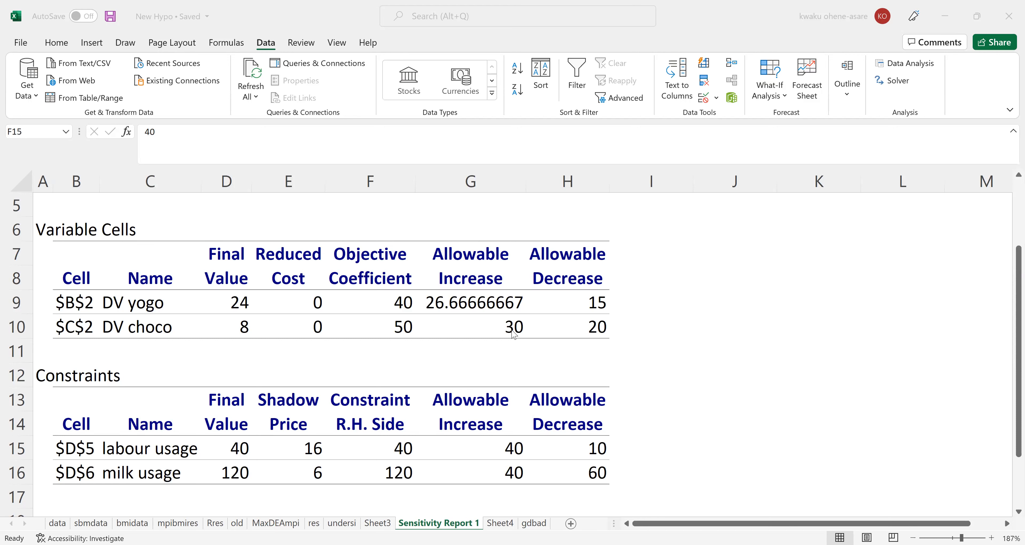
# Set the available labour in F5 of Sheet3 to 45.
pyautogui.click(383, 524)
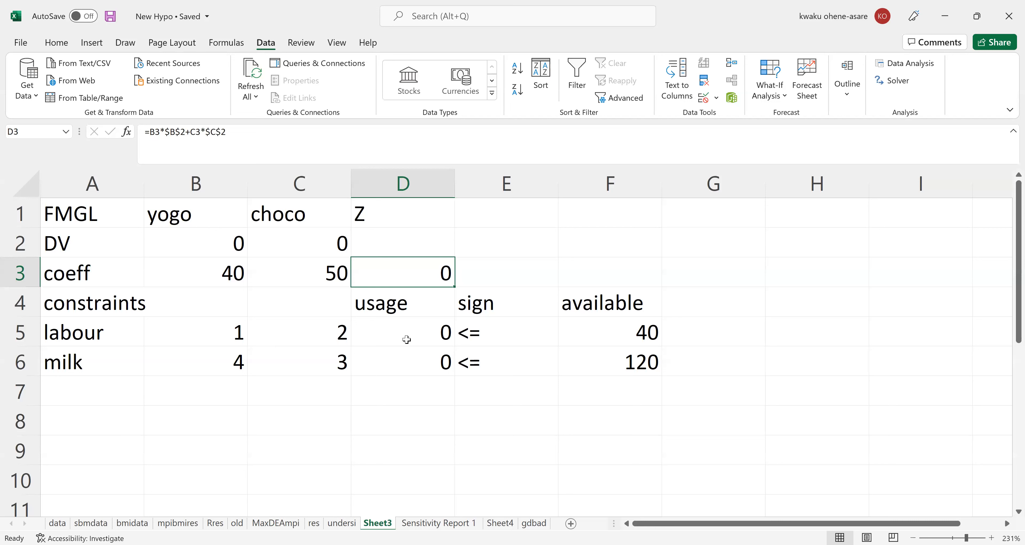
pyautogui.click(623, 330)
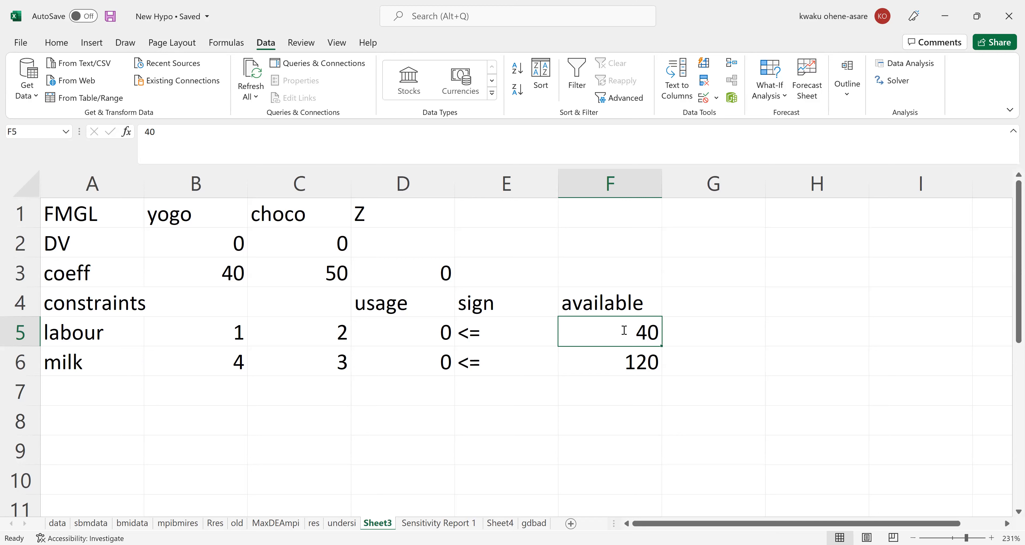
pyautogui.write('45')
pyautogui.press('Return')
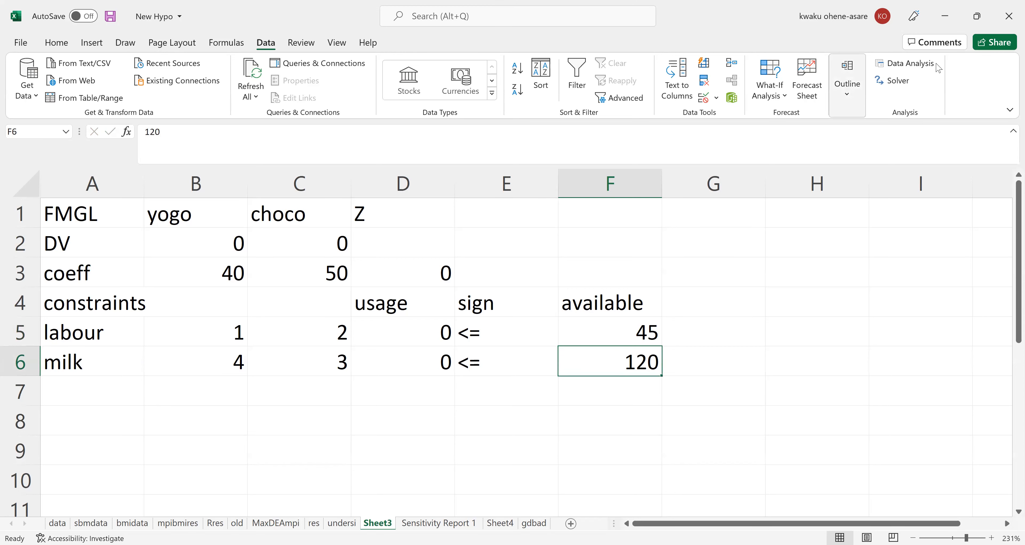
# Solve the Sheet3 model with Solver using 45 available labour, restore the original values, and switch to the lecture slides in Adobe Acrobat Reader.
pyautogui.click(892, 86)
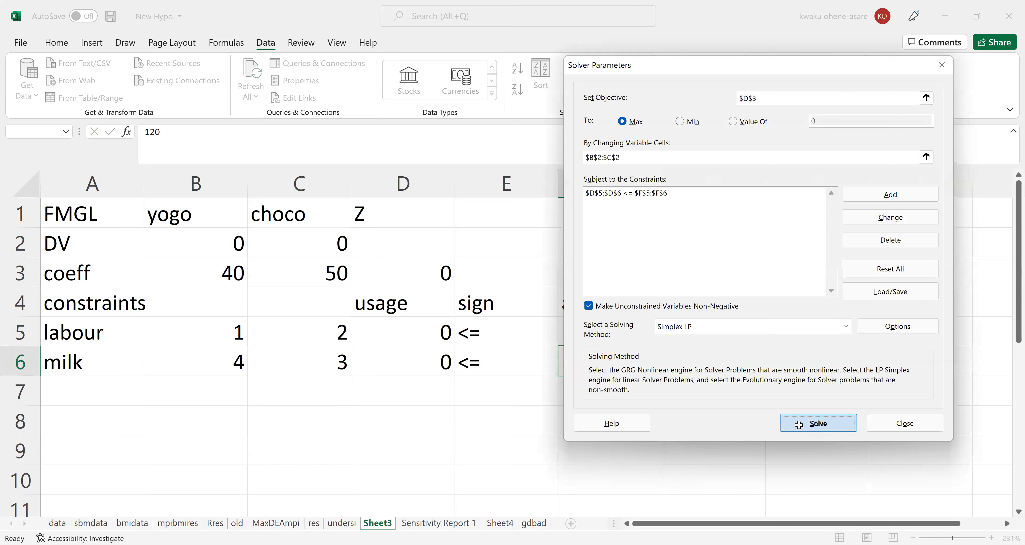
pyautogui.click(800, 430)
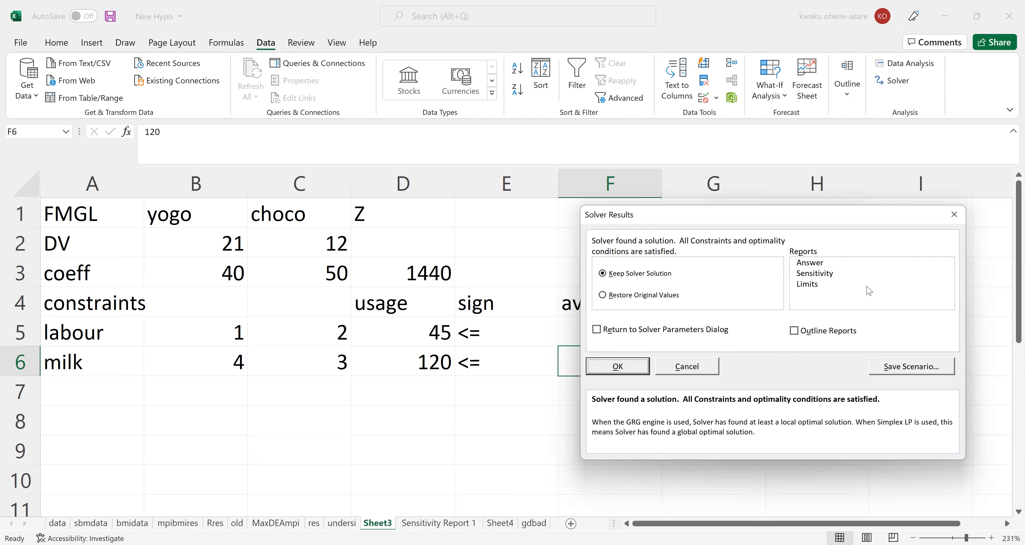
pyautogui.click(633, 297)
pyautogui.click(611, 367)
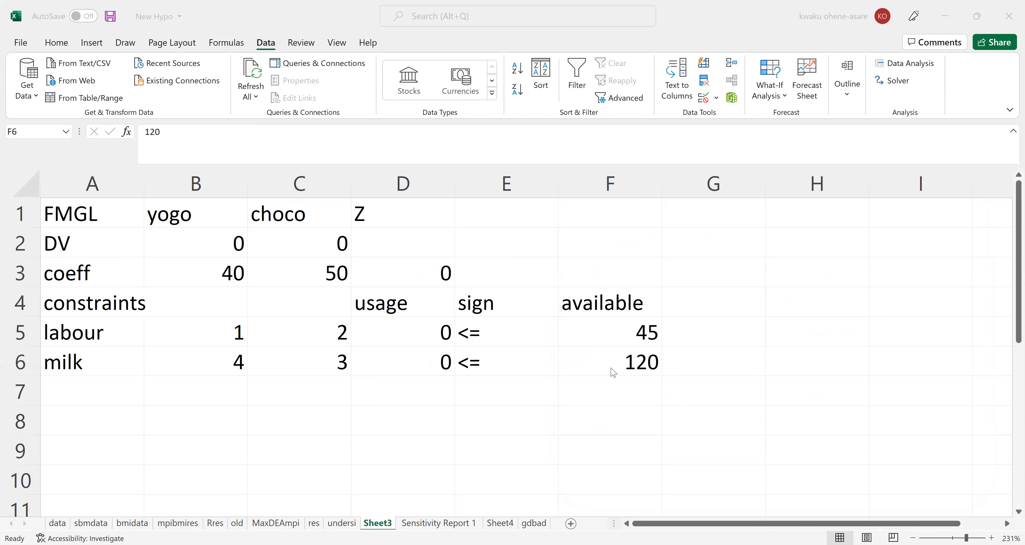
pyautogui.hotkey('alt', 'Tab')
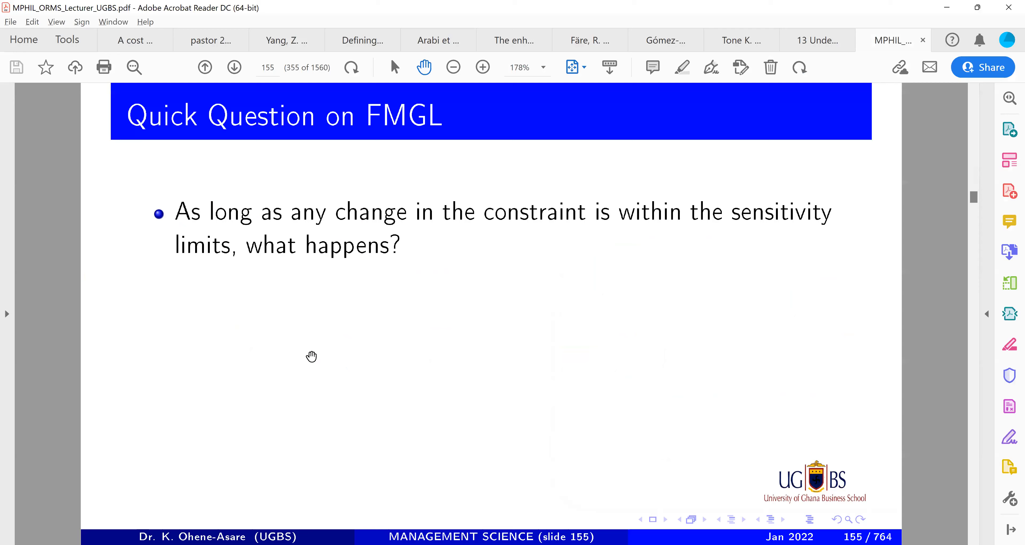